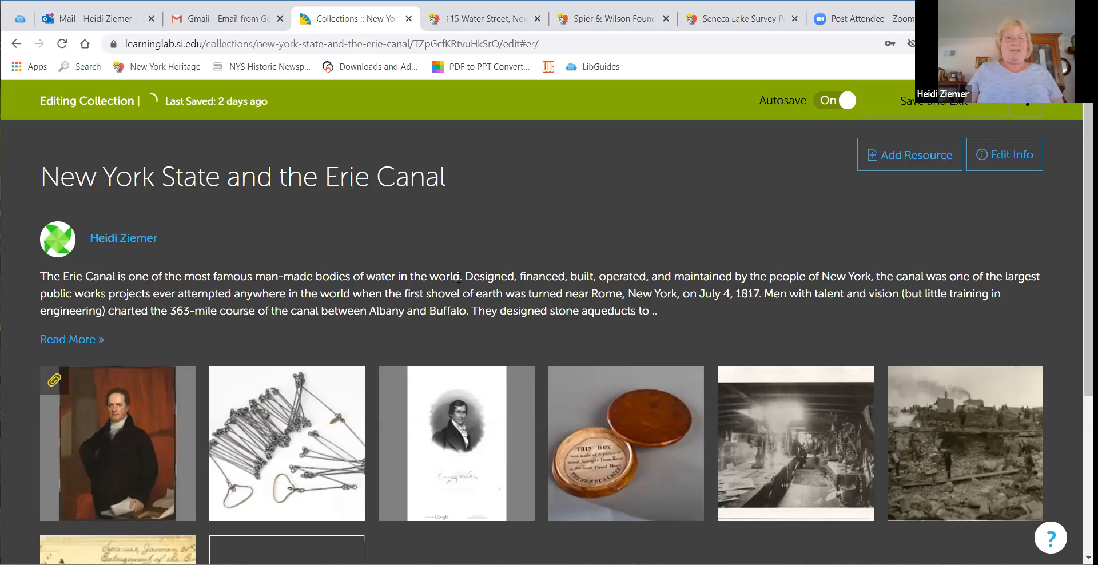
Step: Open the DeWitt Clinton portrait resource in the collection for editing
scroll(483, 278, down, 2)
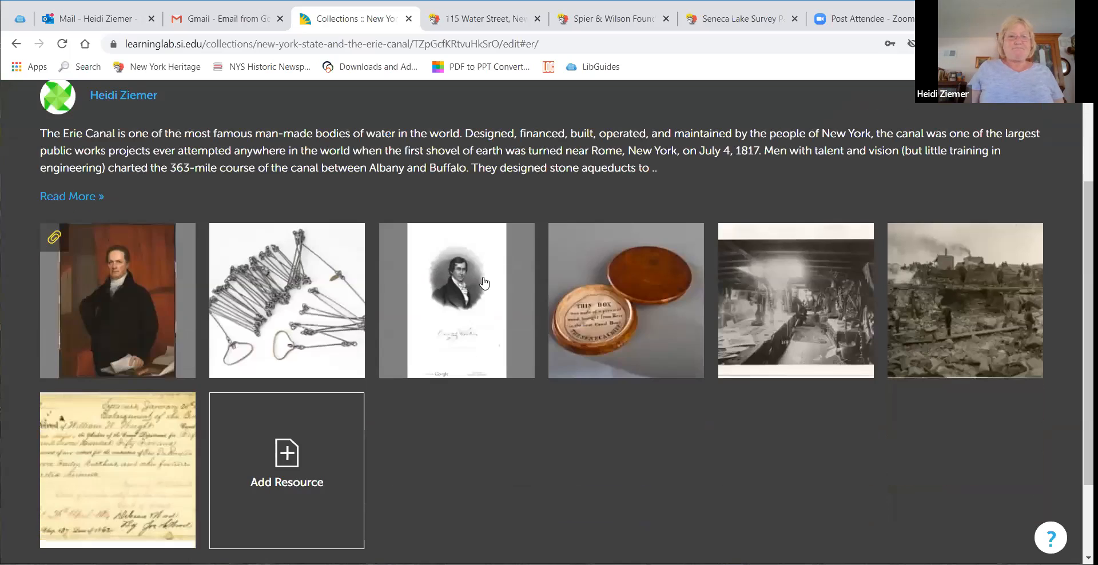
mouse_move(495, 275)
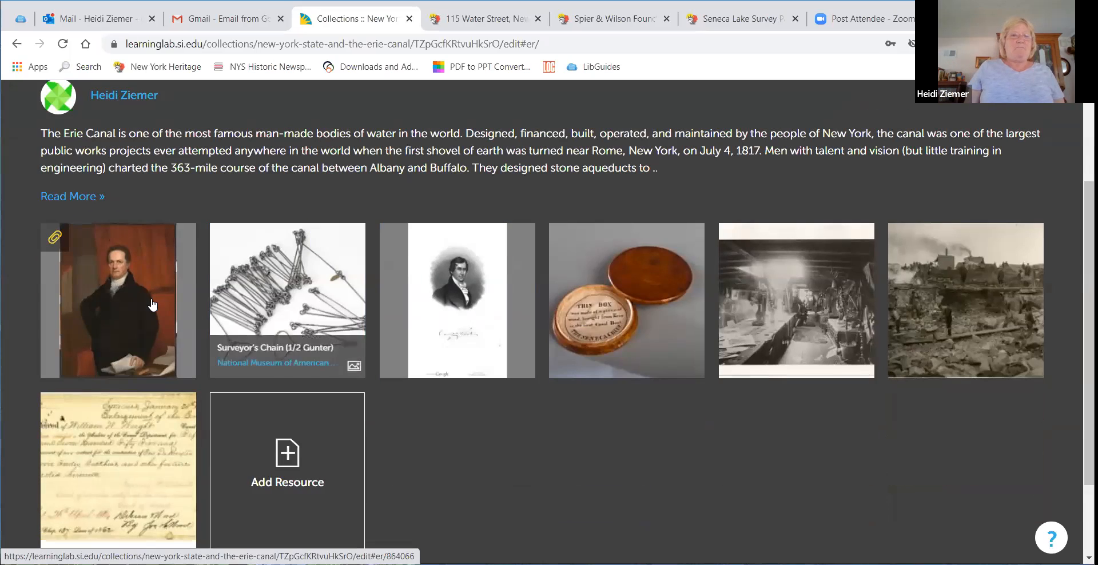
mouse_move(150, 297)
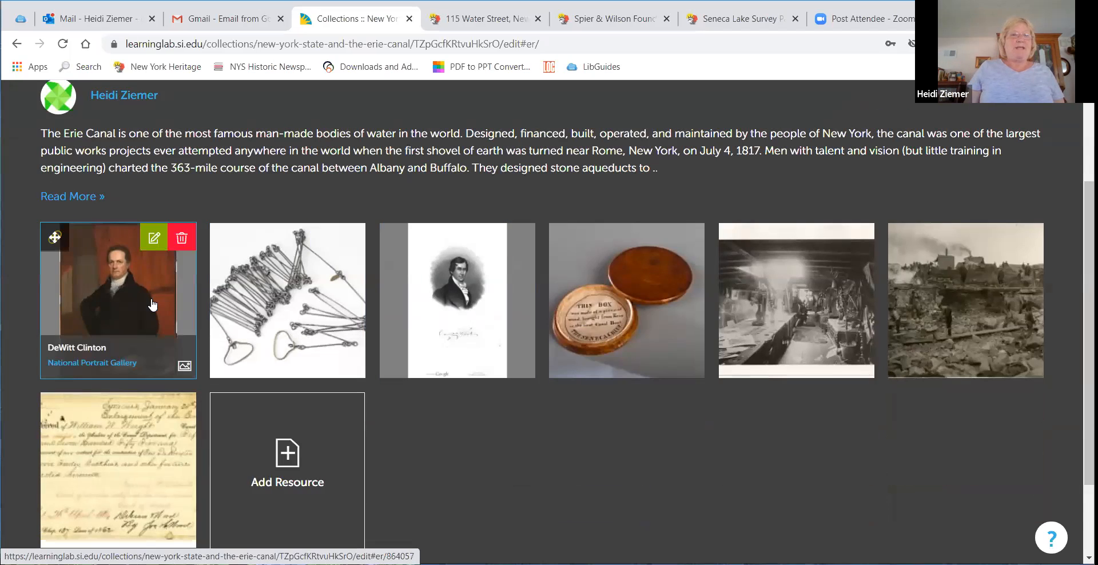
click(115, 295)
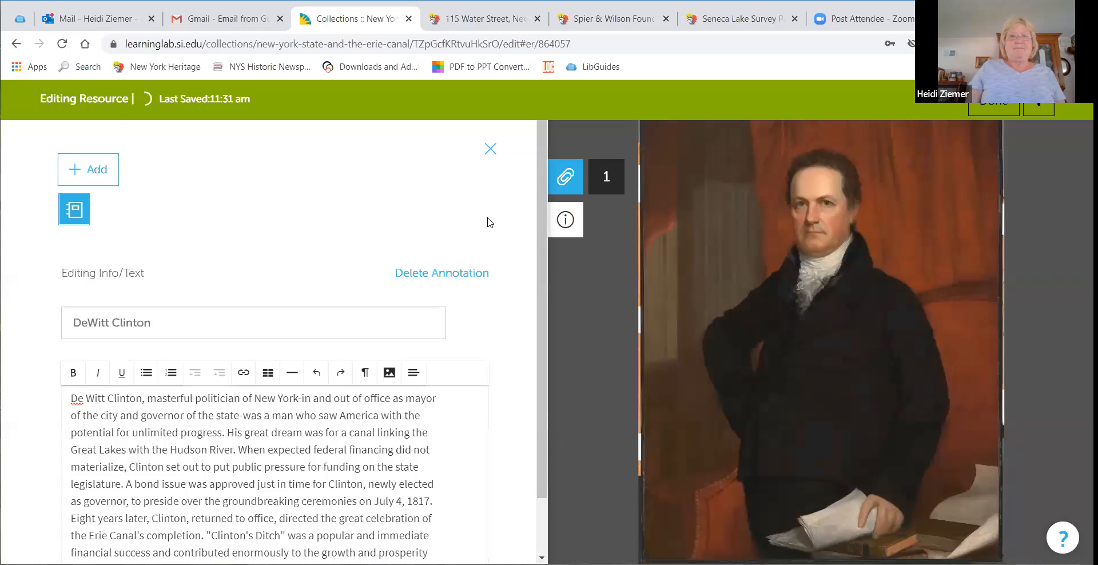
Step: Read through the portrait's annotation text and close the annotation editor
scroll(447, 217, down, 1)
scroll(372, 250, down, 1)
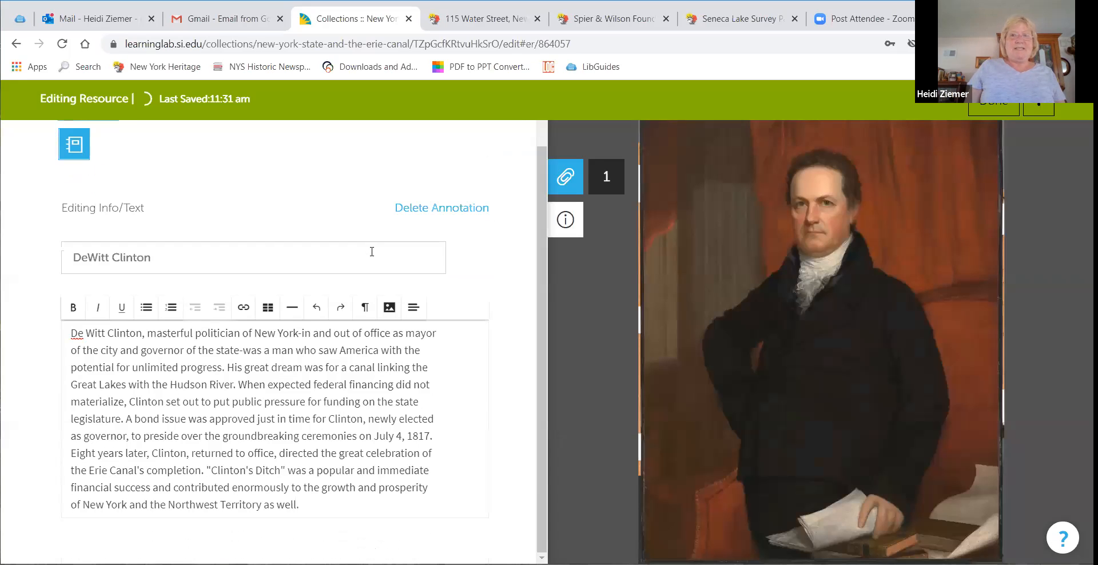
scroll(371, 251, up, 1)
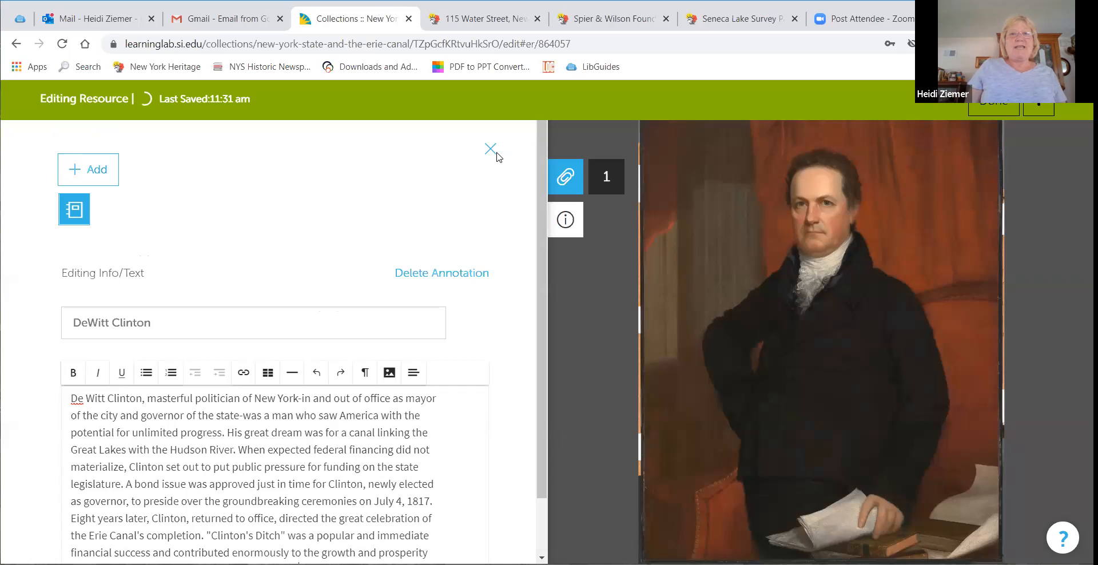
click(491, 149)
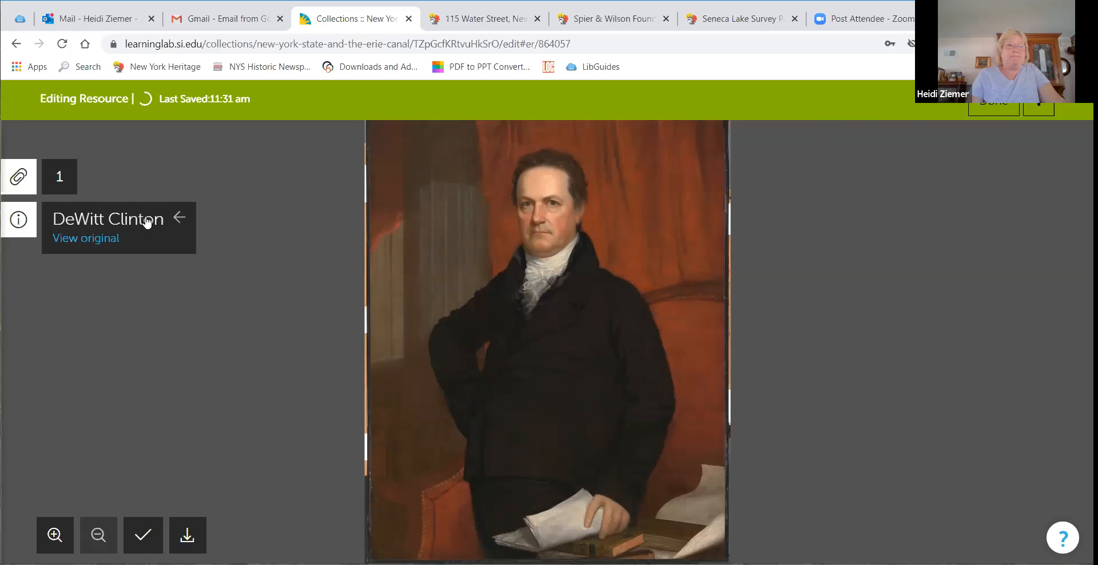
Step: Open the resource's info panel and add "of" after the Description heading
click(18, 228)
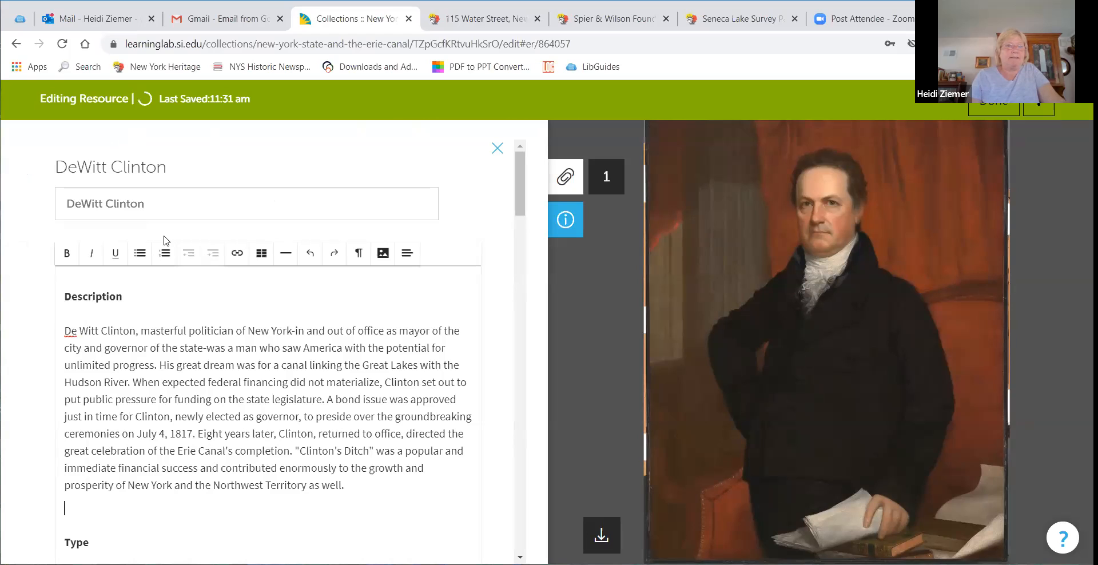
click(177, 283)
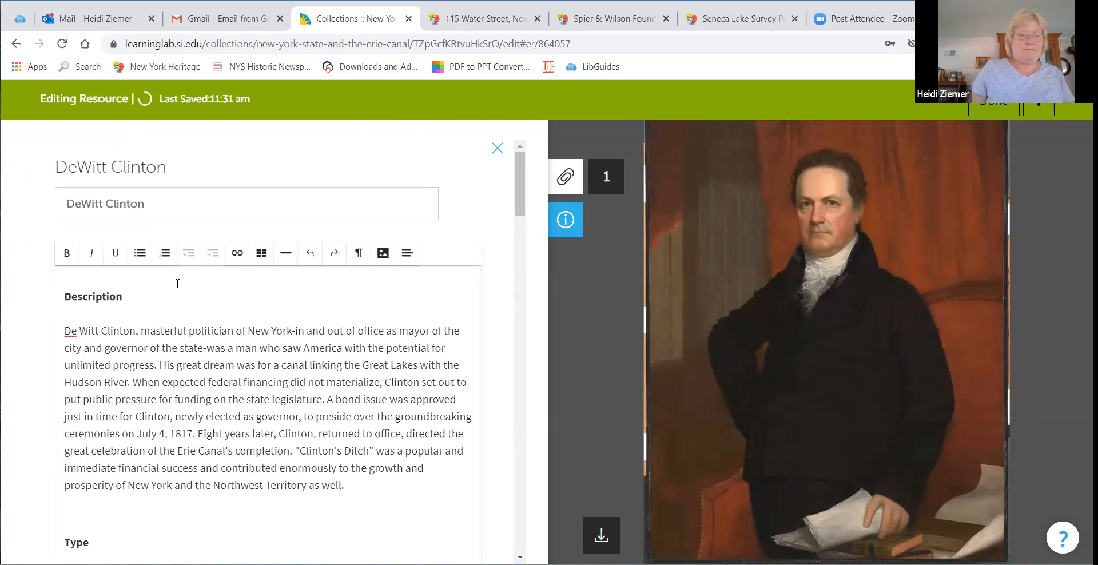
text(of)
scroll(289, 346, down, 6)
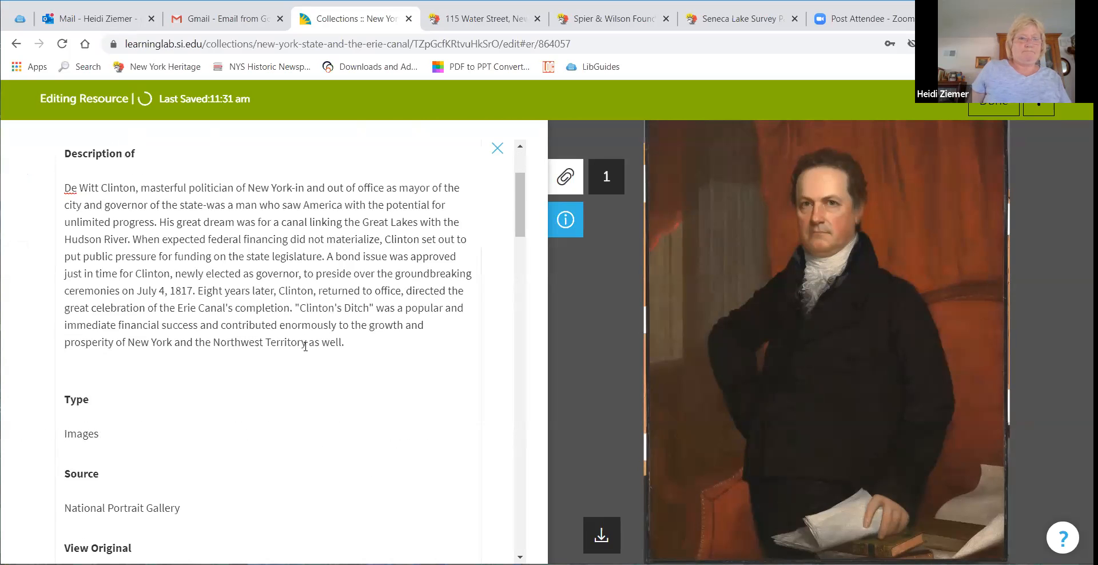
scroll(292, 349, up, 6)
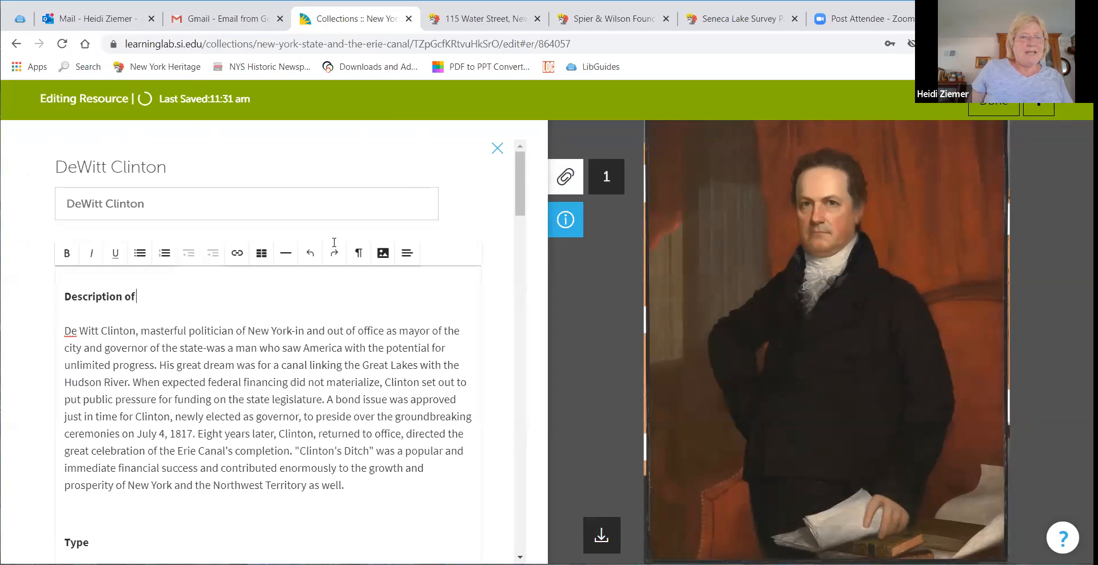
Step: Retitle the resource "DeWitt Clinton Governor of New York" and finish editing it
click(370, 208)
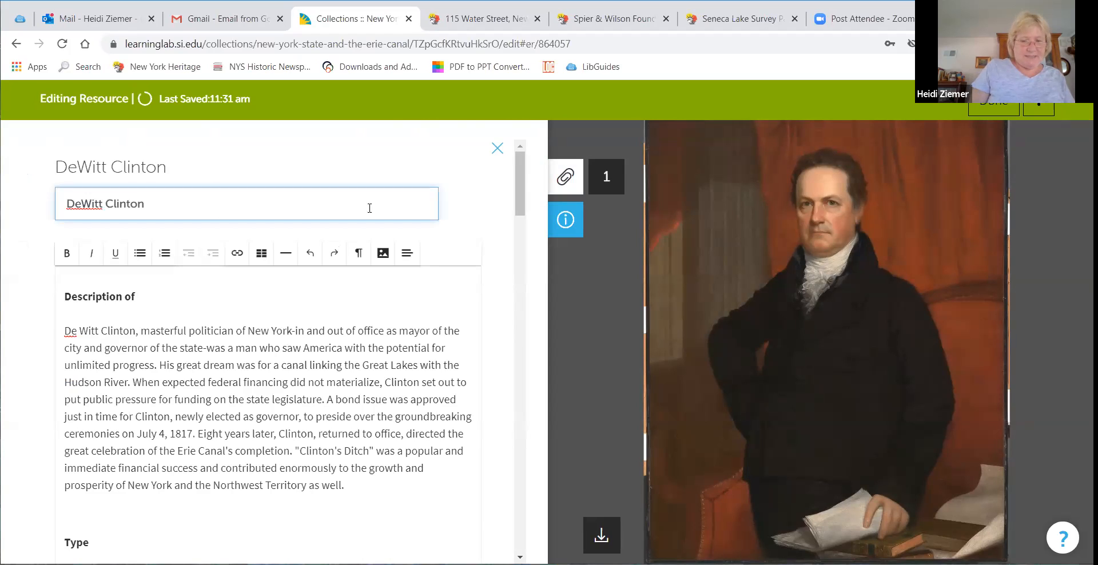
text(Governor of N)
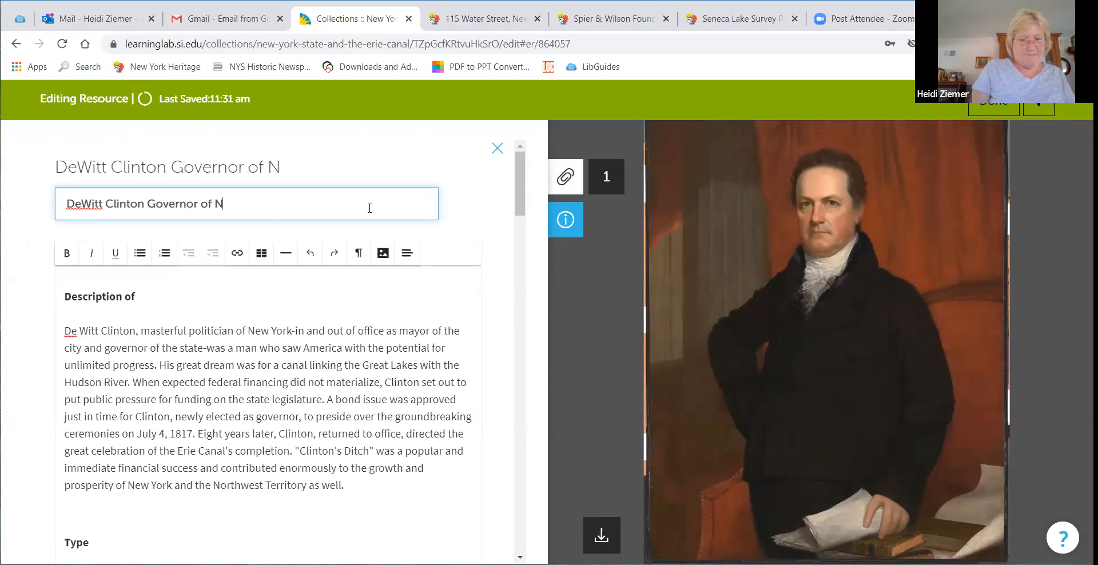
text(ew York)
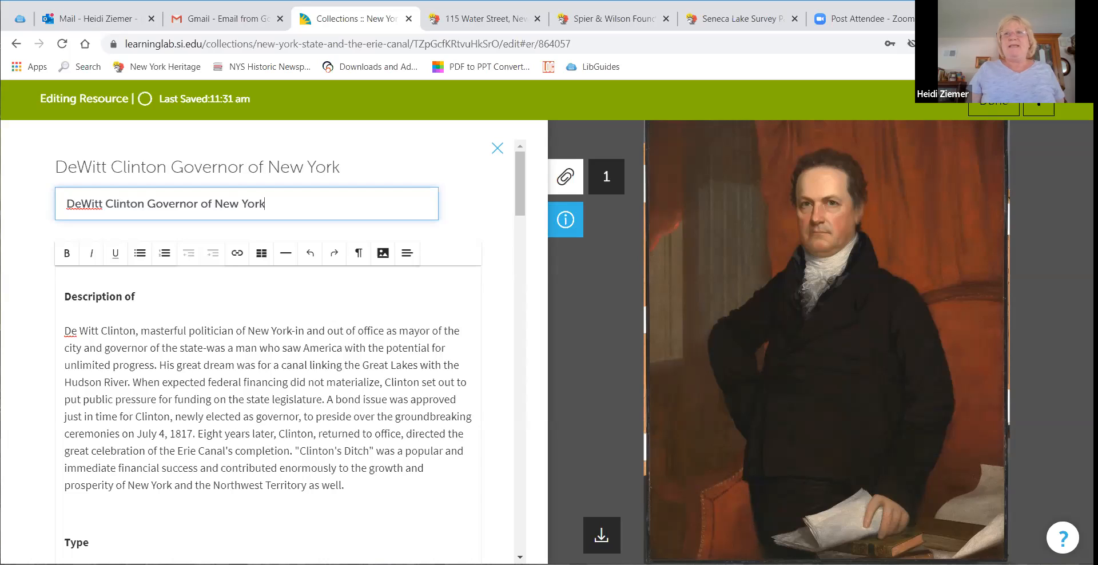
click(989, 104)
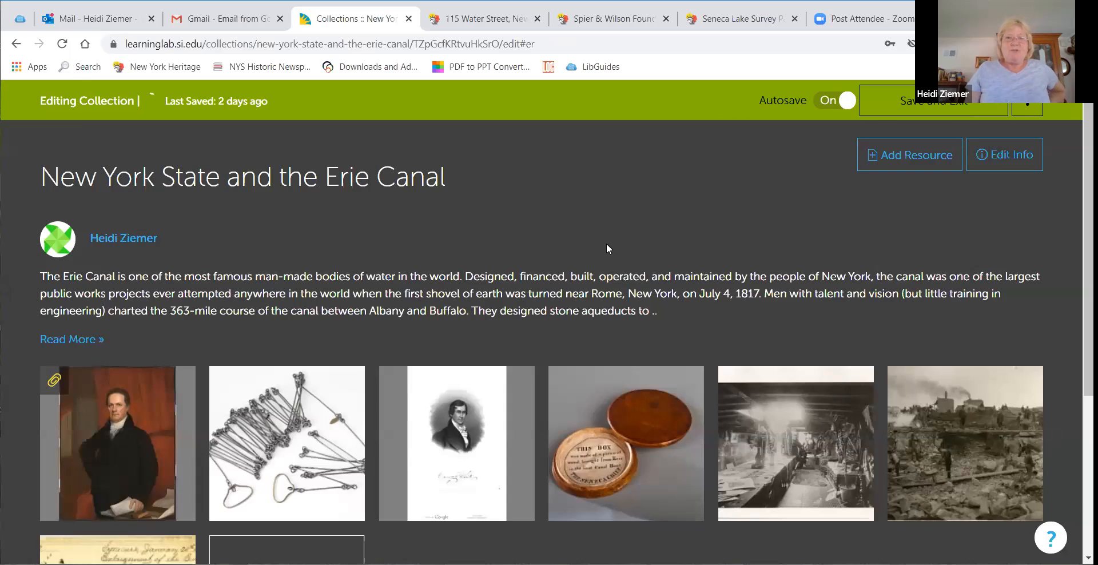
Step: Start adding a new resource to the collection, choosing to upload a file
scroll(607, 249, down, 2)
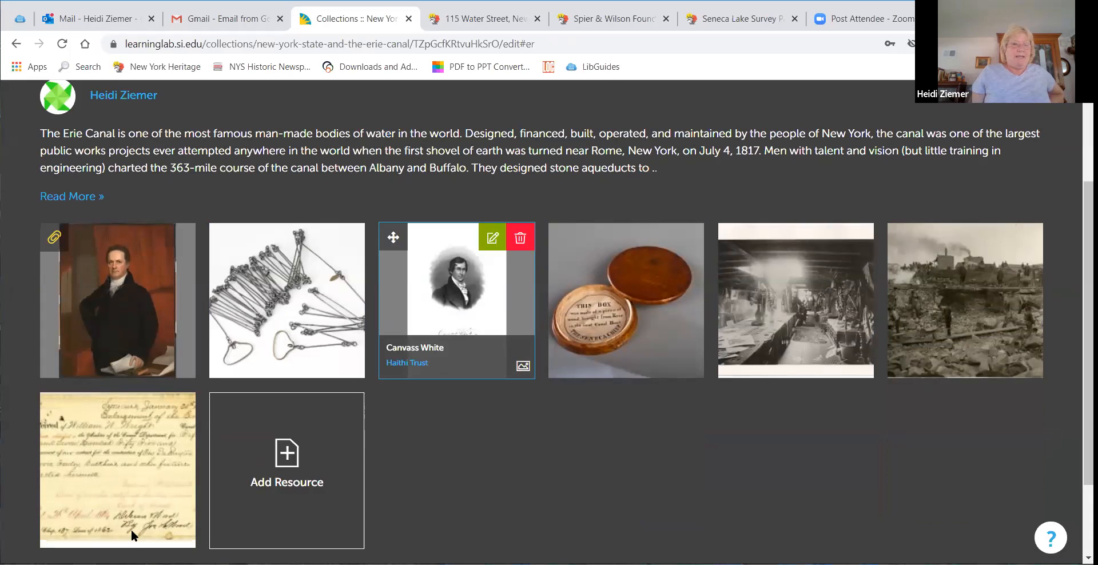
scroll(133, 538, down, 2)
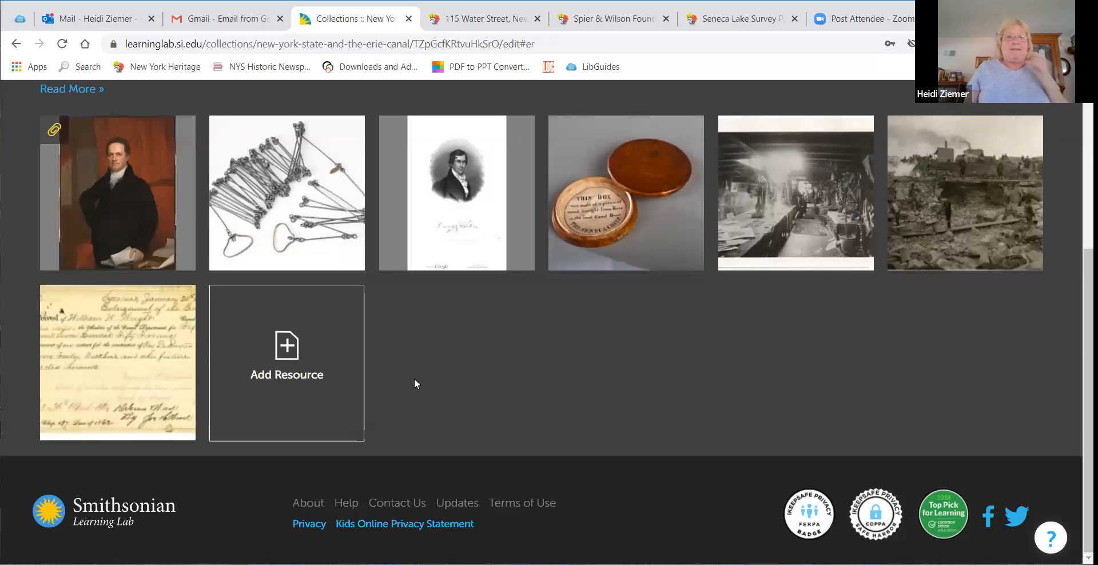
click(286, 349)
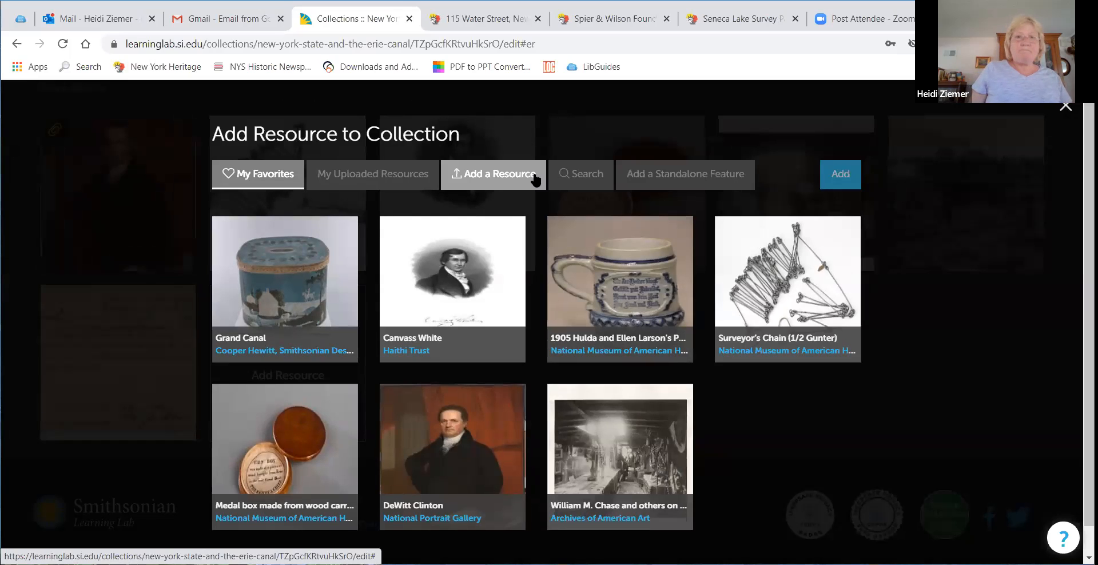
click(488, 177)
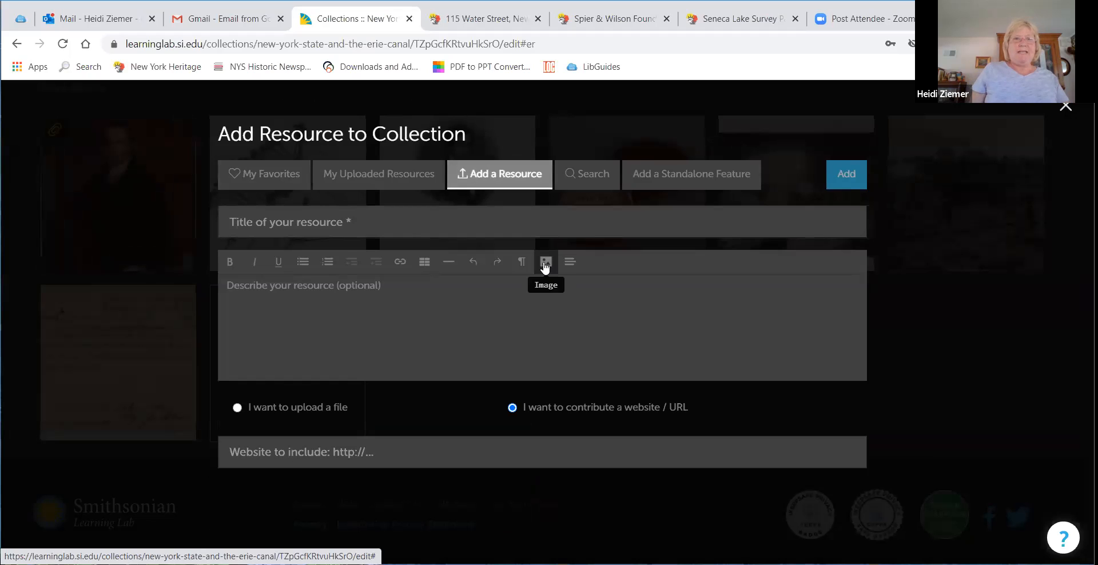
click(237, 409)
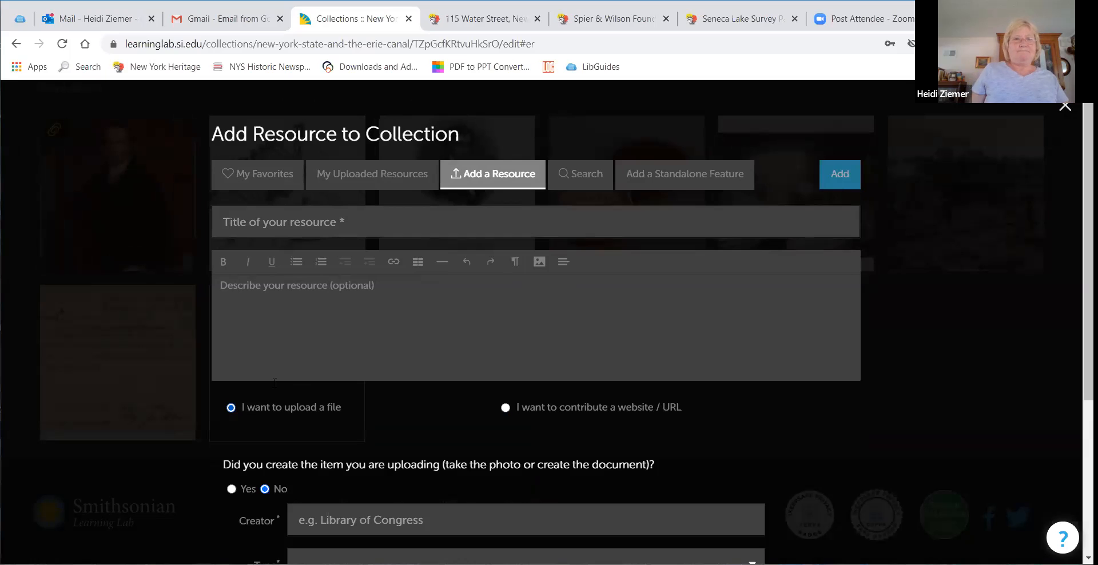
Step: Title the new resource "Seneca Lake Survey Party"
click(398, 223)
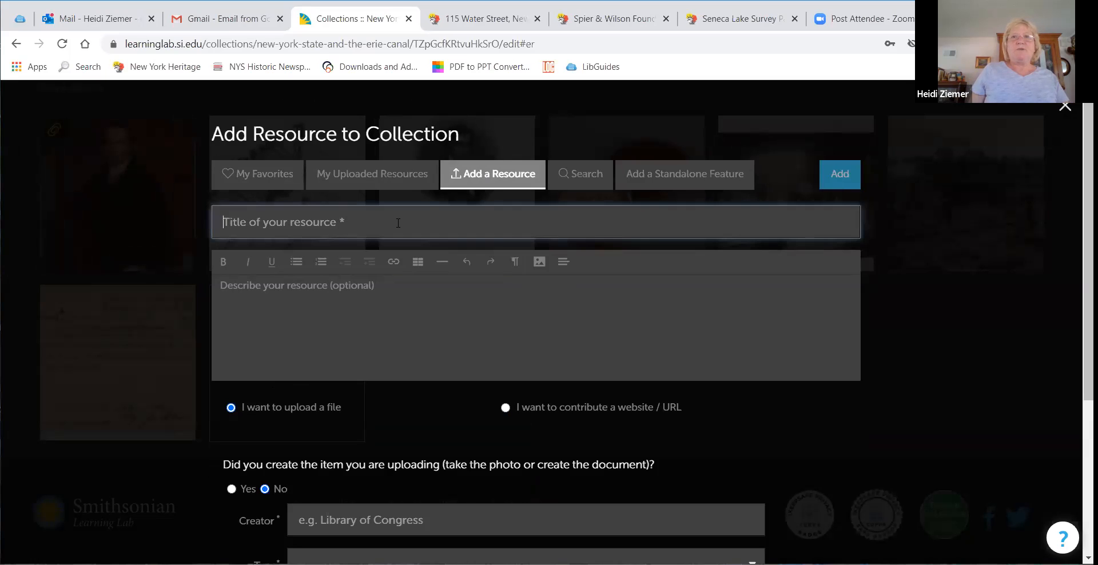
text(Se)
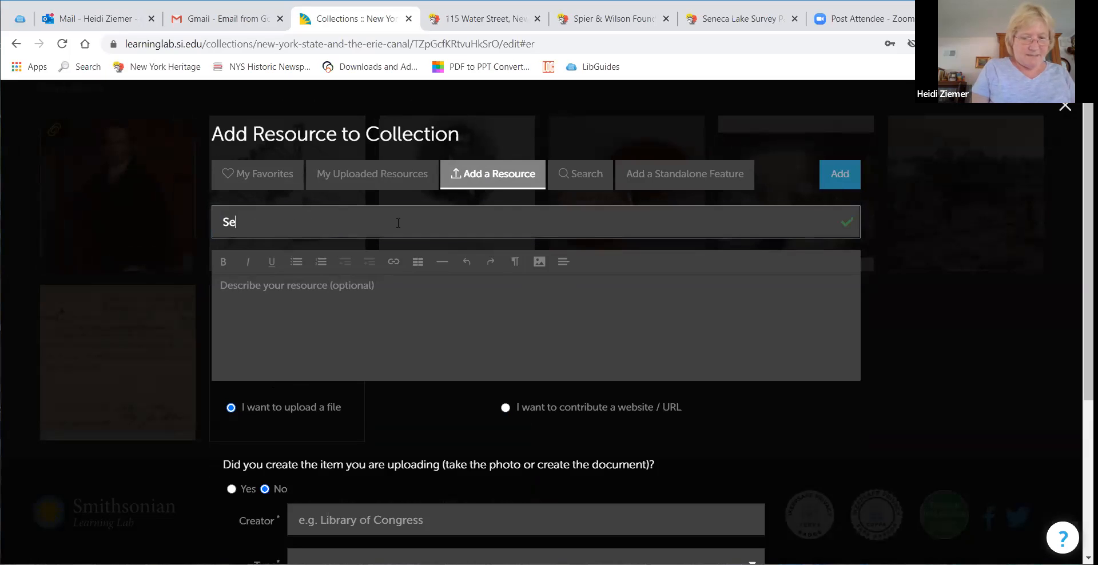
text(neca Lake)
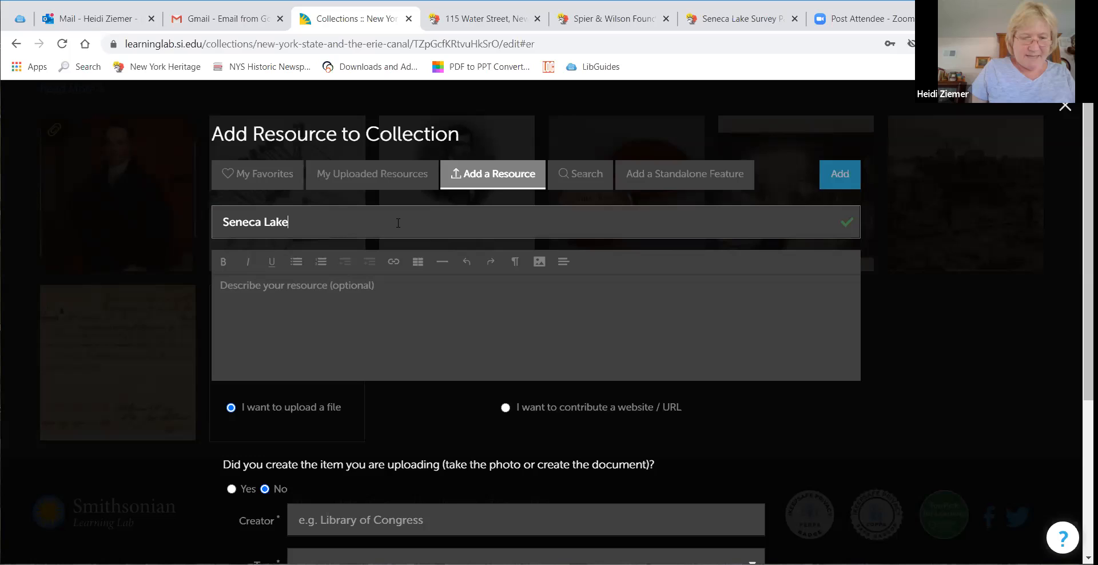
text( Survey)
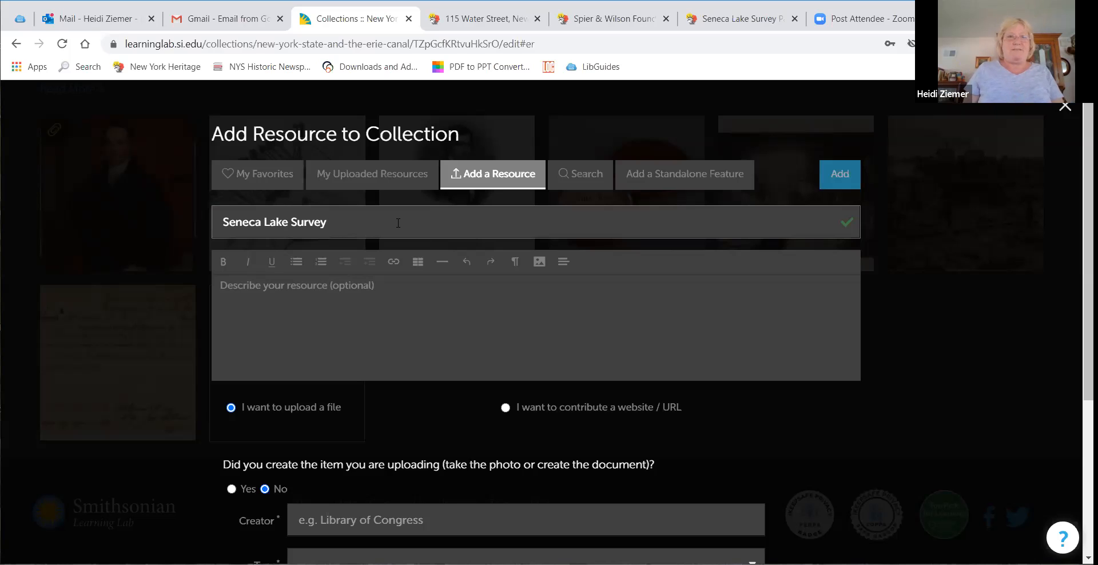
text(Party)
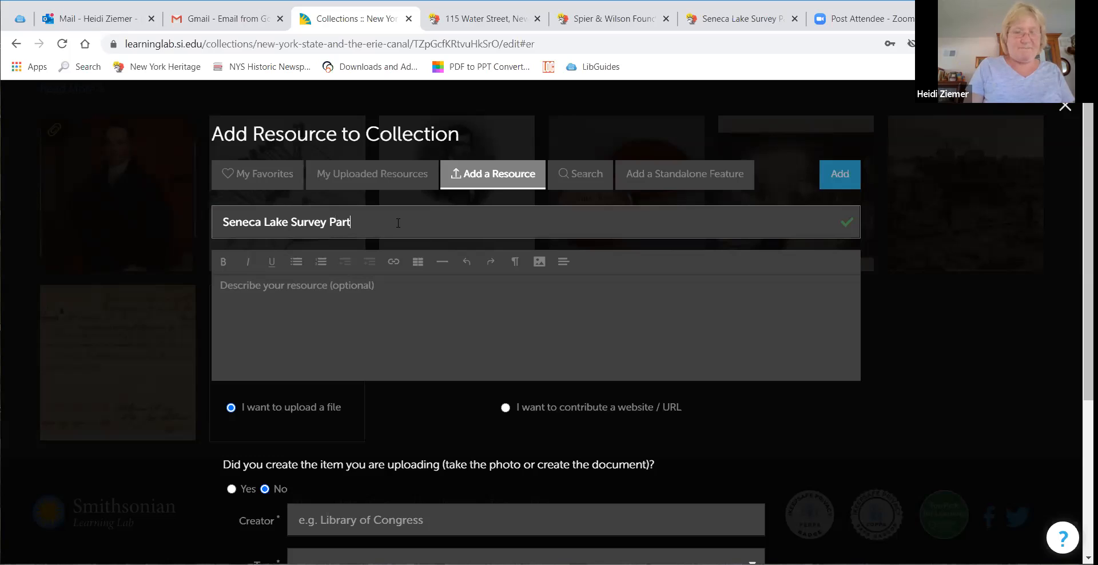
Step: Describe the resource as "These are surveyors who worked on the Erie Canal......", correcting the misspelled words
click(364, 290)
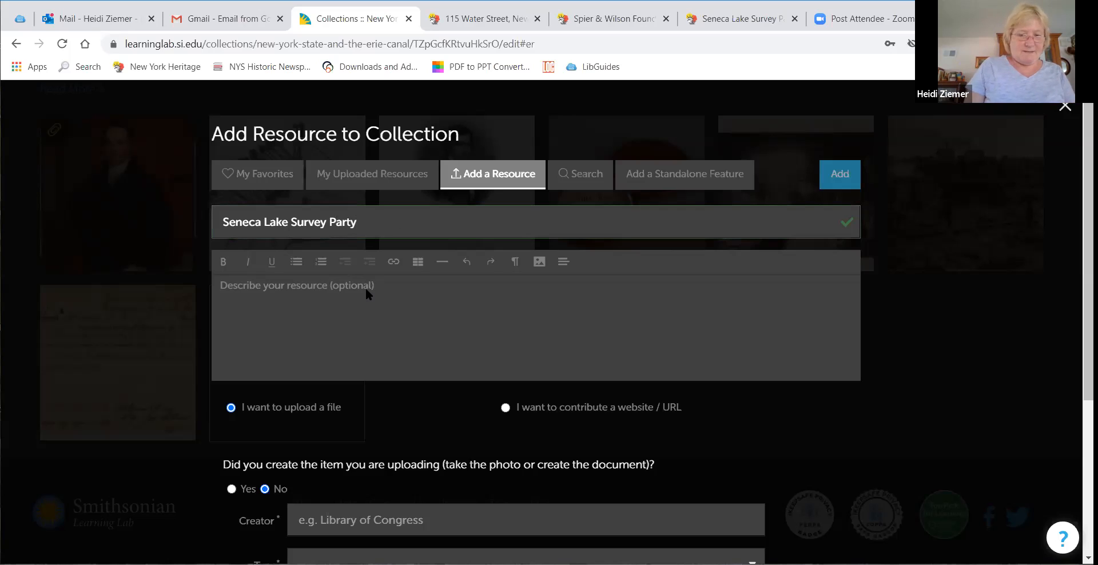
text(These are surveypo)
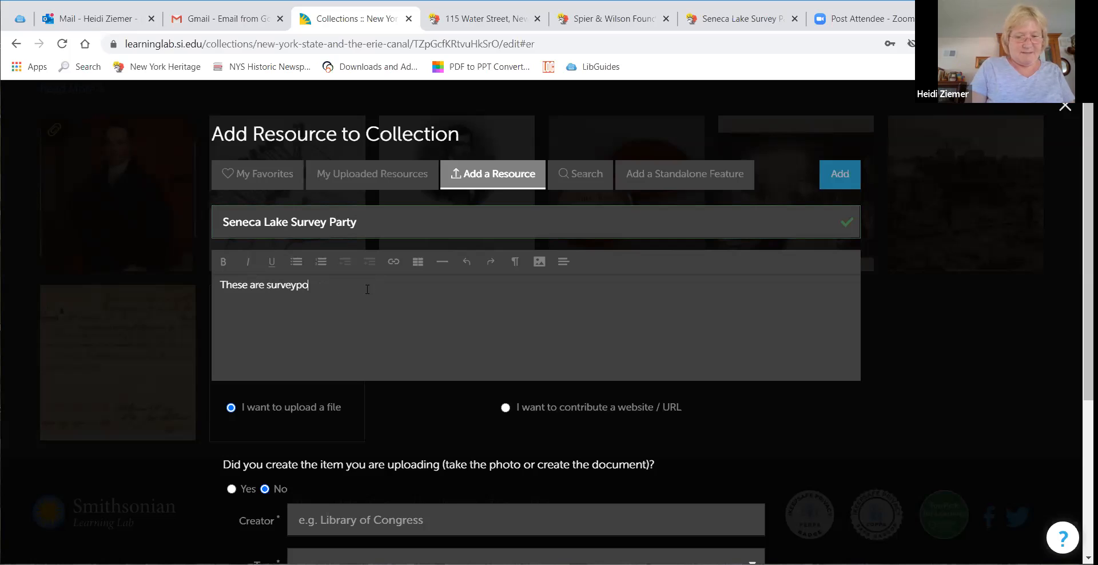
text(rs who worked on the Eroe Canal......)
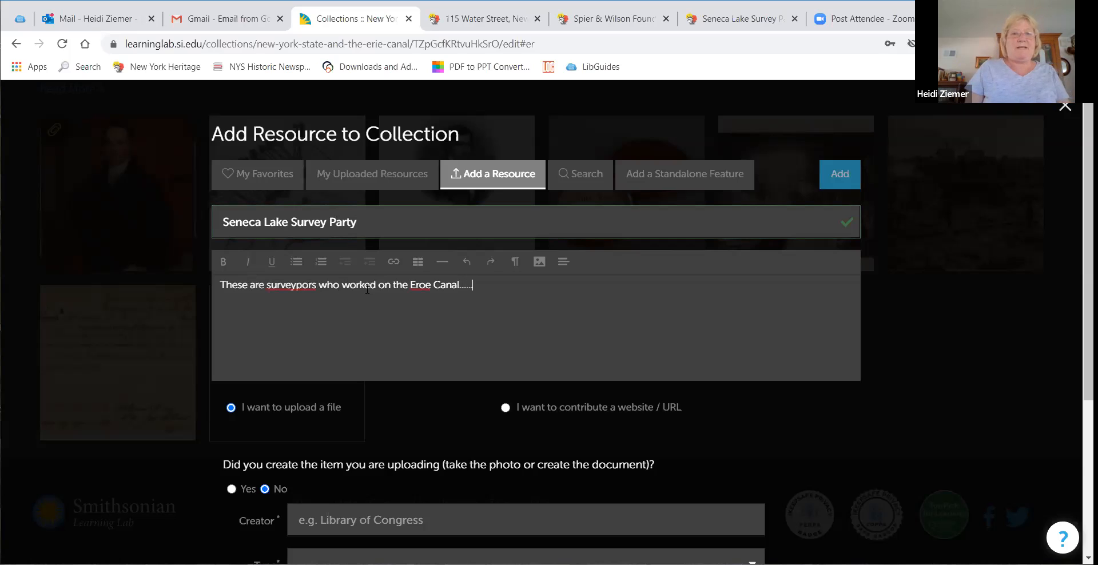
right_click(434, 284)
click(452, 290)
right_click(292, 286)
click(308, 299)
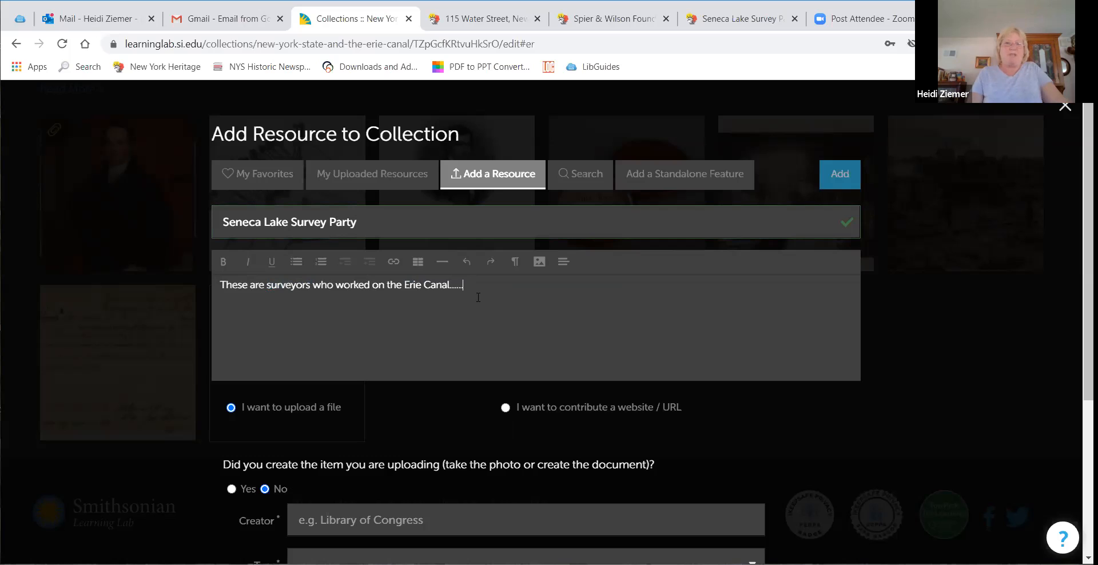
Step: Switch to the Seneca Lake Survey Party source record and examine its item description details
scroll(440, 298, down, 3)
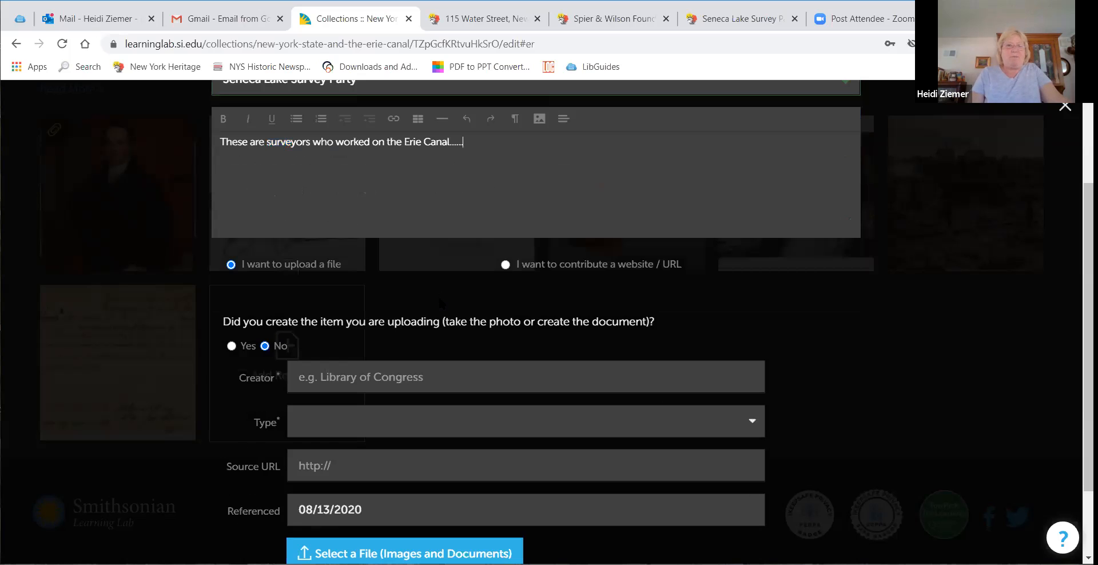
click(458, 379)
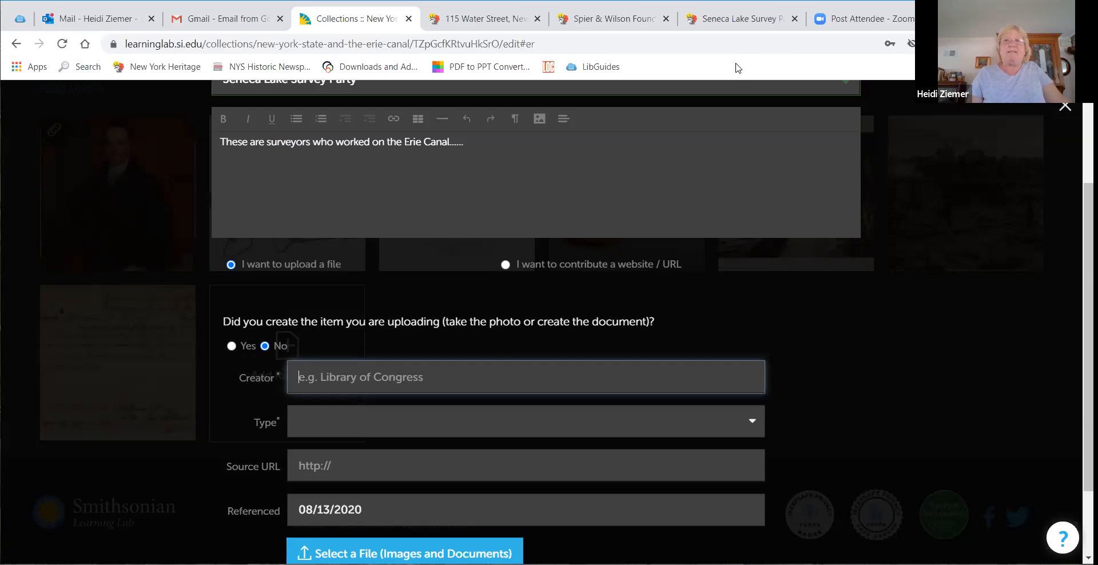
click(741, 19)
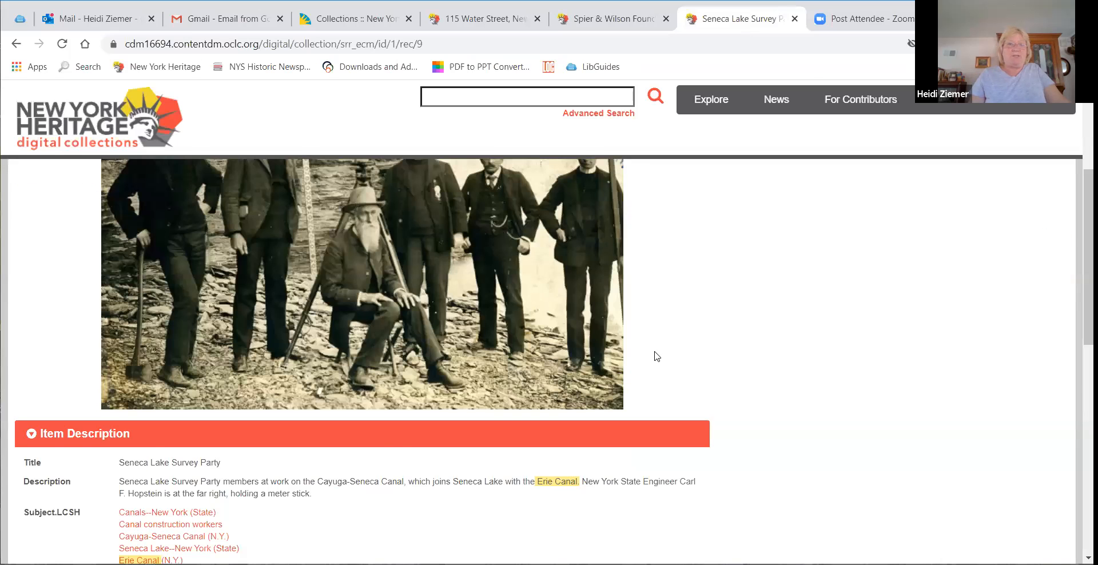
scroll(657, 355, up, 3)
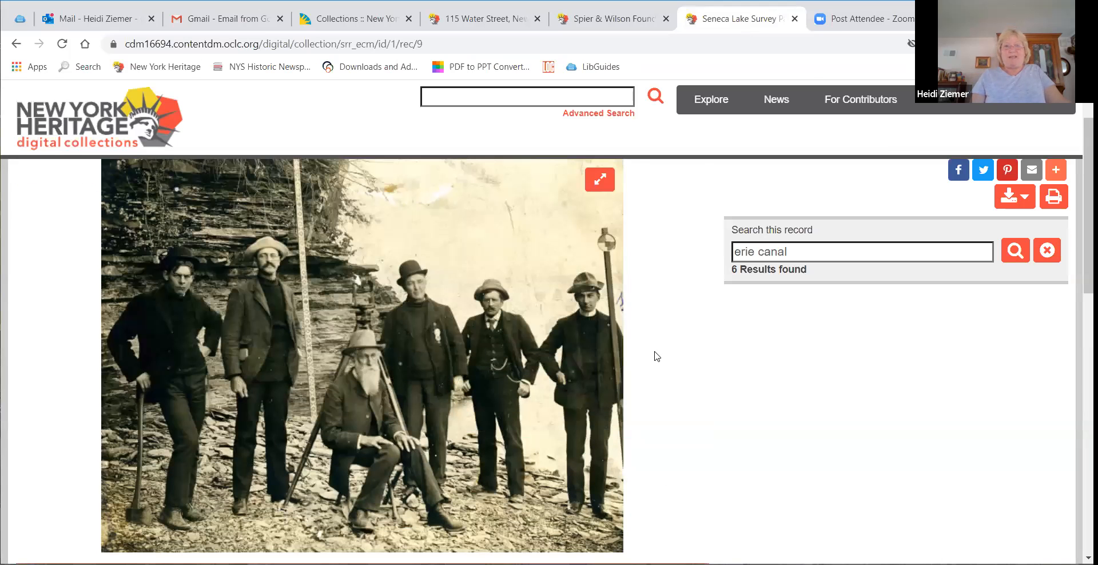
scroll(657, 356, down, 4)
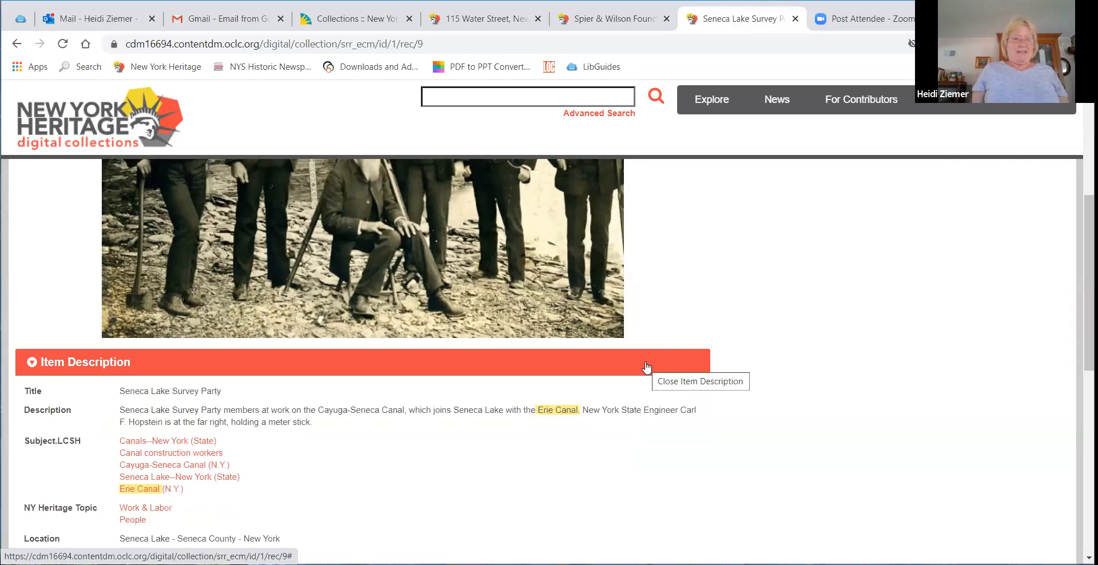
scroll(646, 367, down, 5)
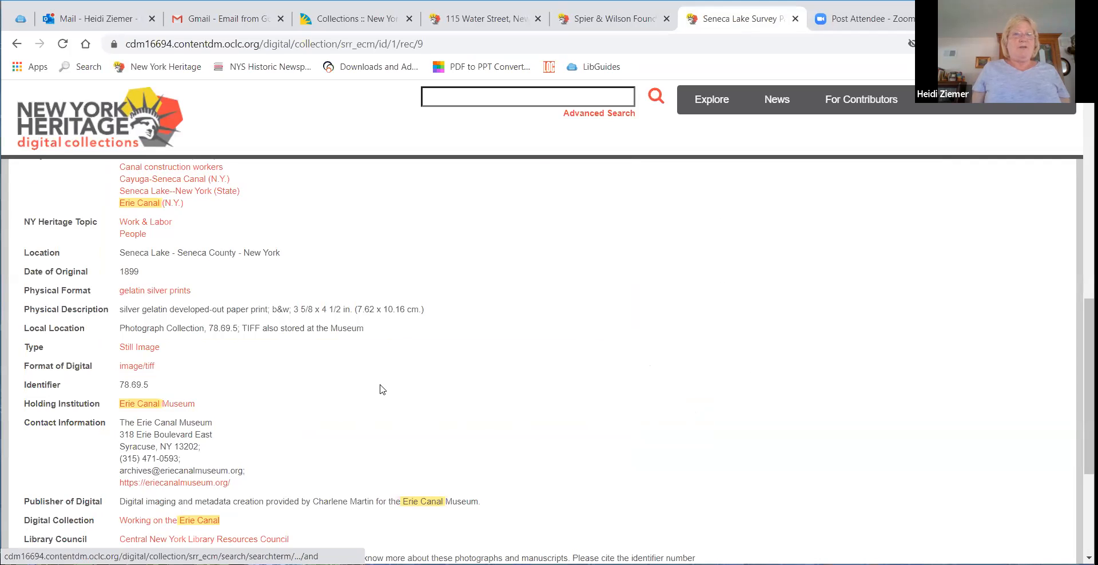
Step: Enter "Erie Canal Museunm" as the resource's creator and set the creator type to Organization
scroll(719, 147, up, 15)
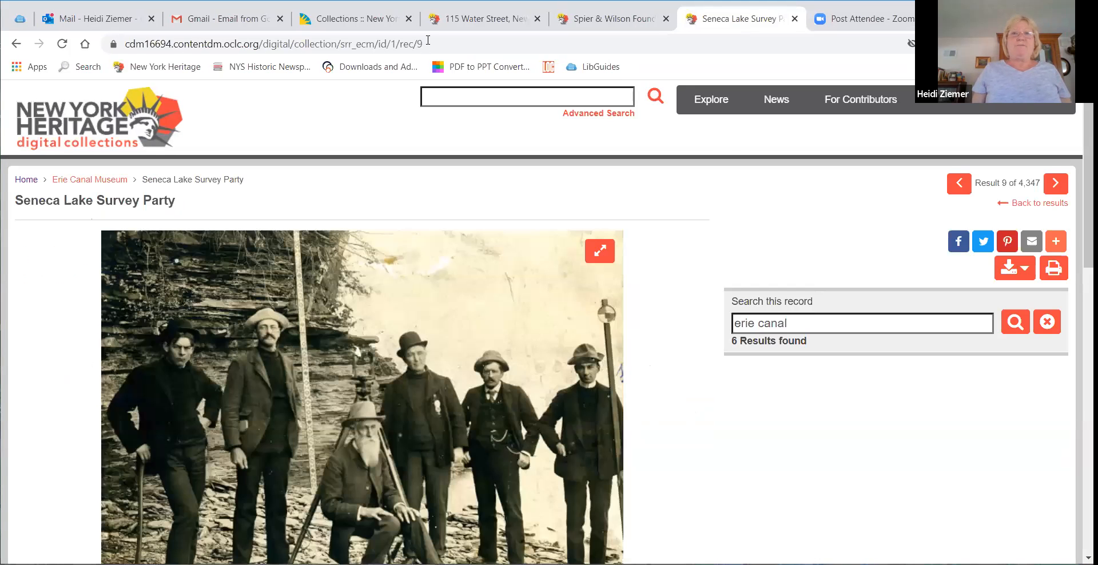
click(369, 19)
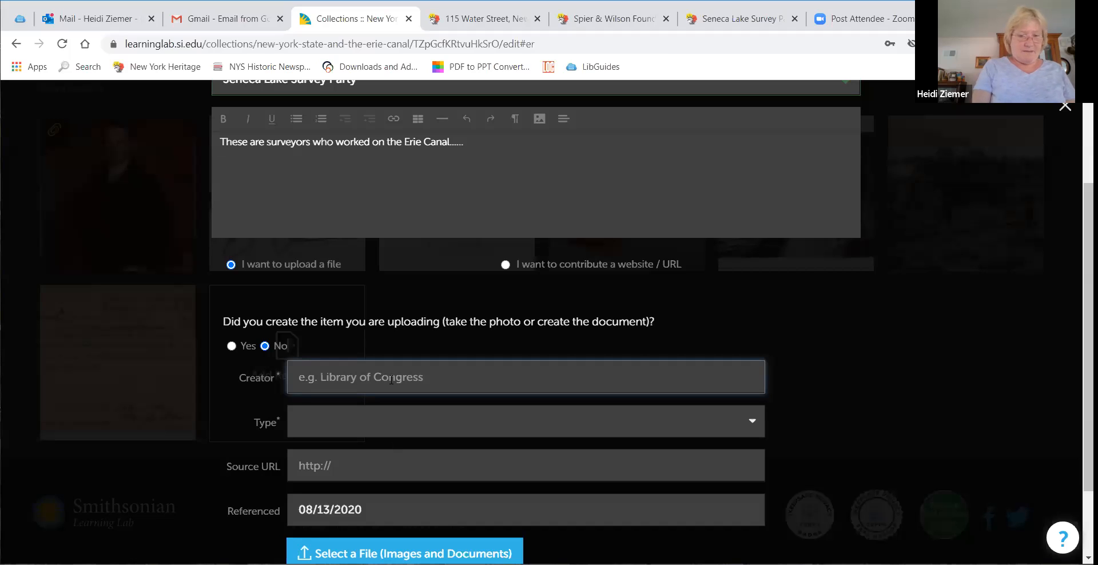
text(Erie Canal)
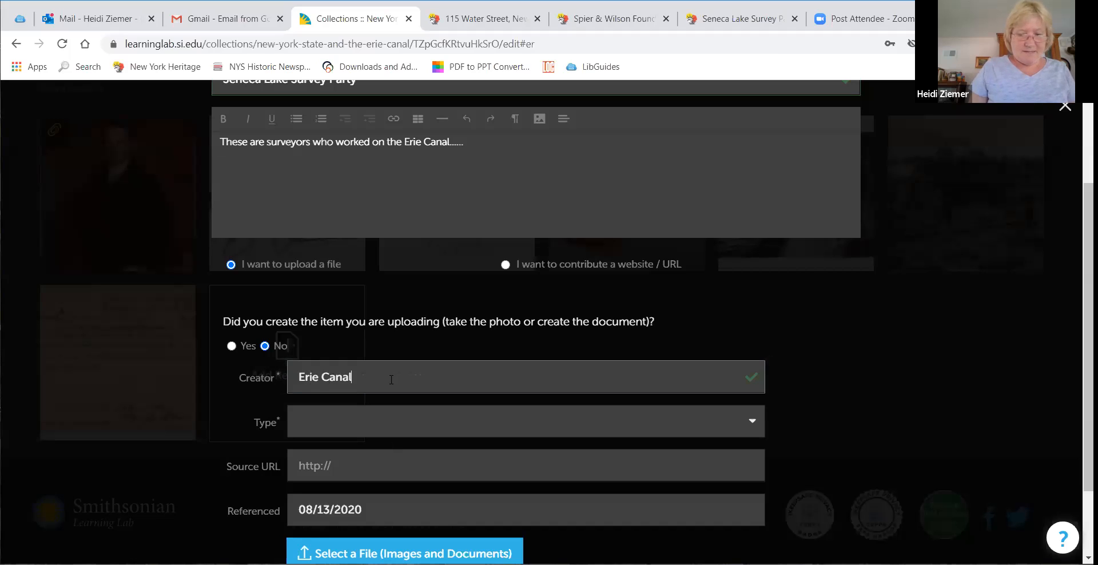
text( Museunm)
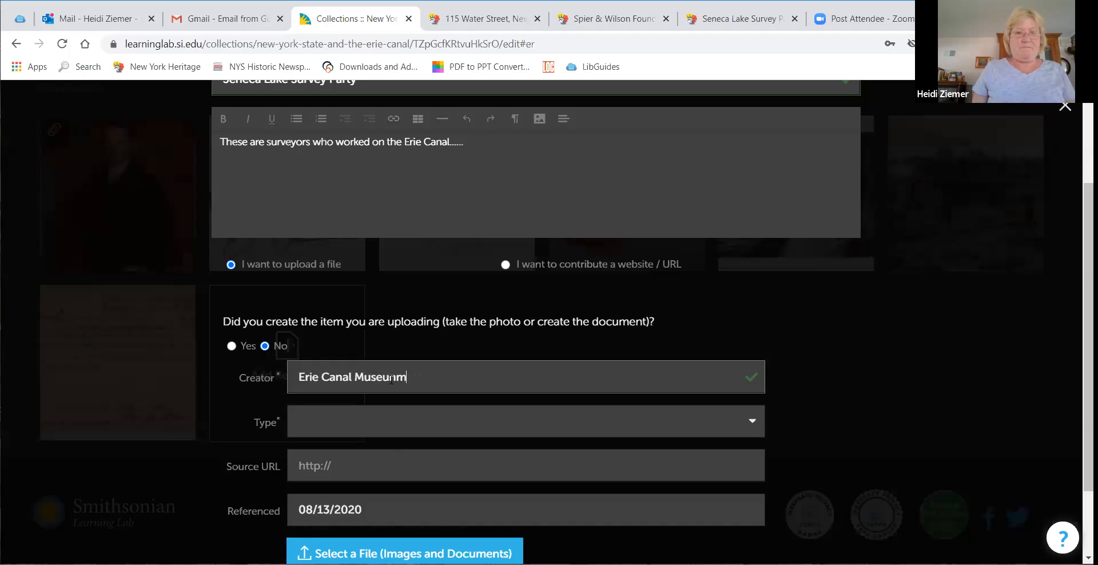
click(373, 426)
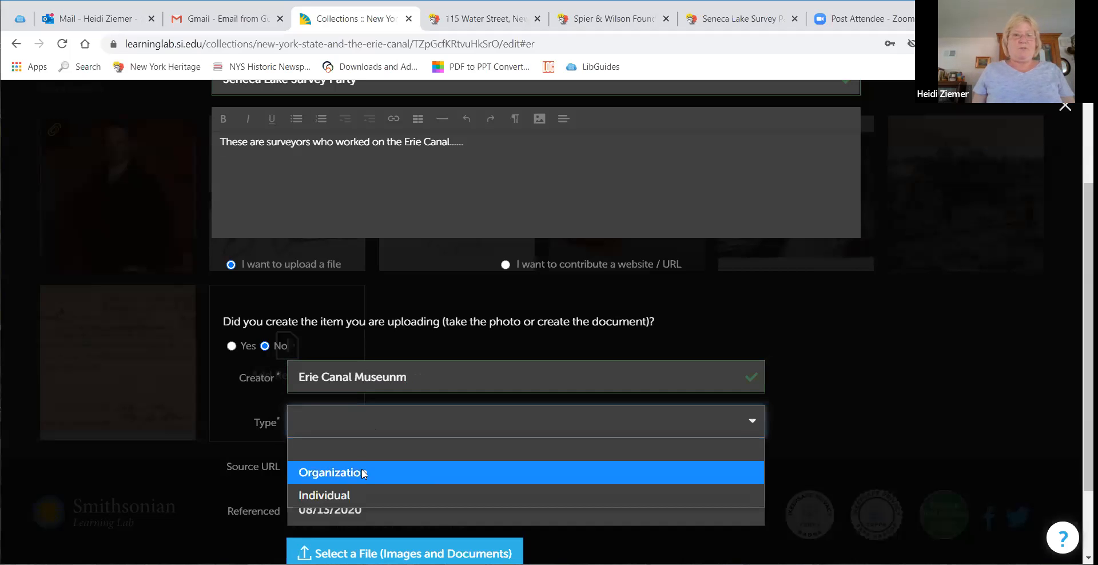
click(395, 472)
scroll(419, 411, down, 2)
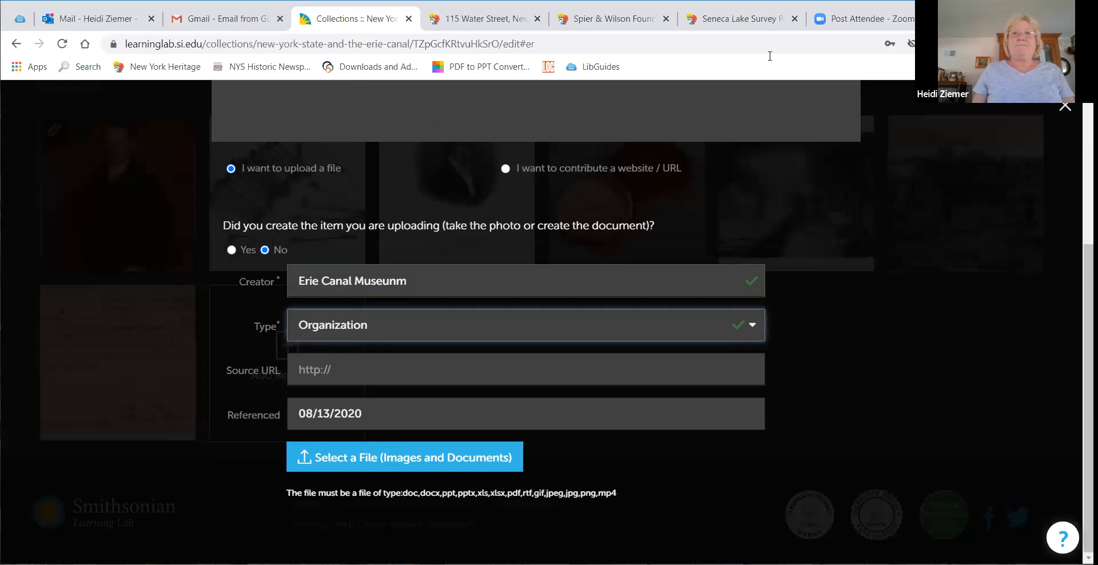
Step: Copy the Seneca Lake Survey Party record's web address
click(734, 20)
click(360, 44)
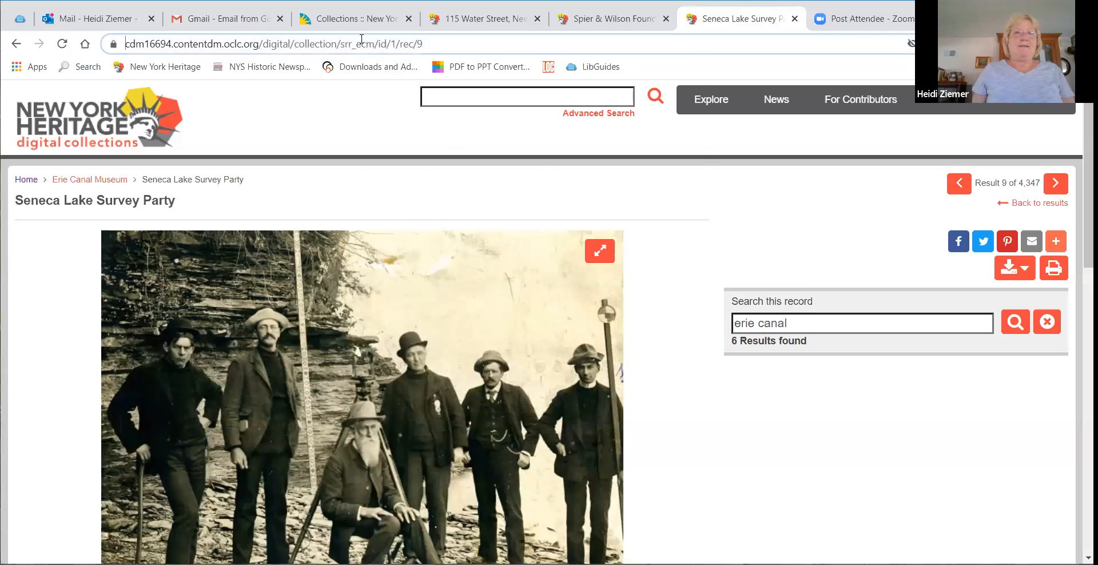
right_click(362, 39)
click(399, 117)
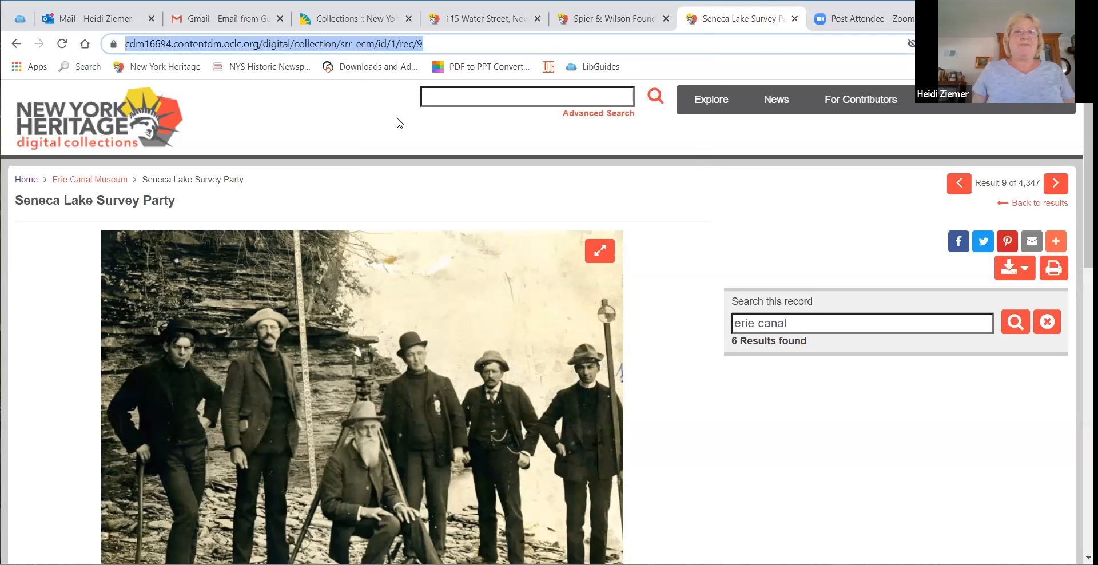
click(356, 19)
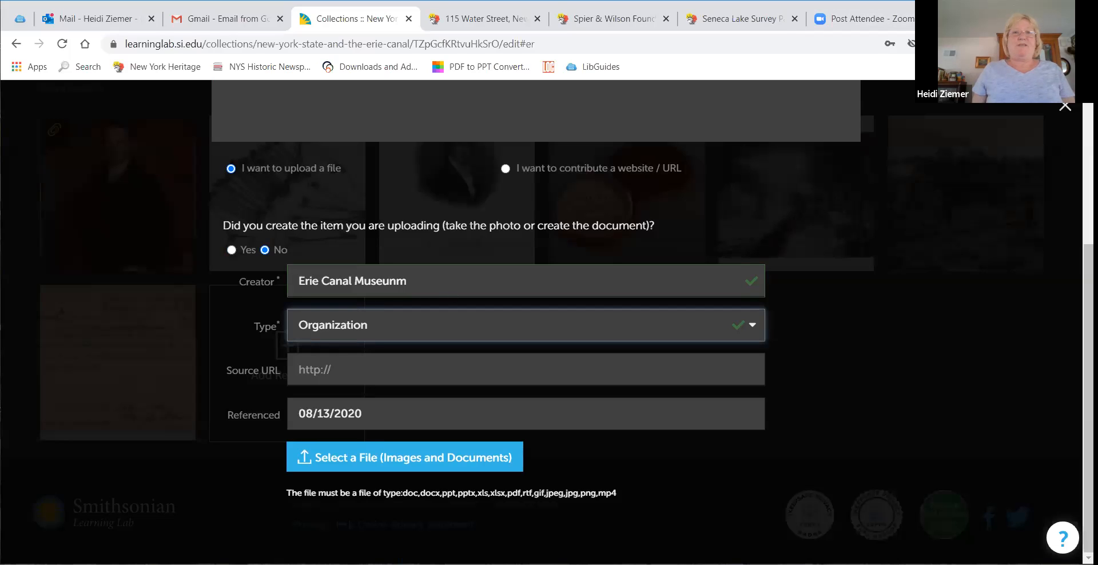
Step: Search the web for "erie canal musuem" in a new tab and open the Erie Canal Museum home page
key(ctrl+t)
click(492, 45)
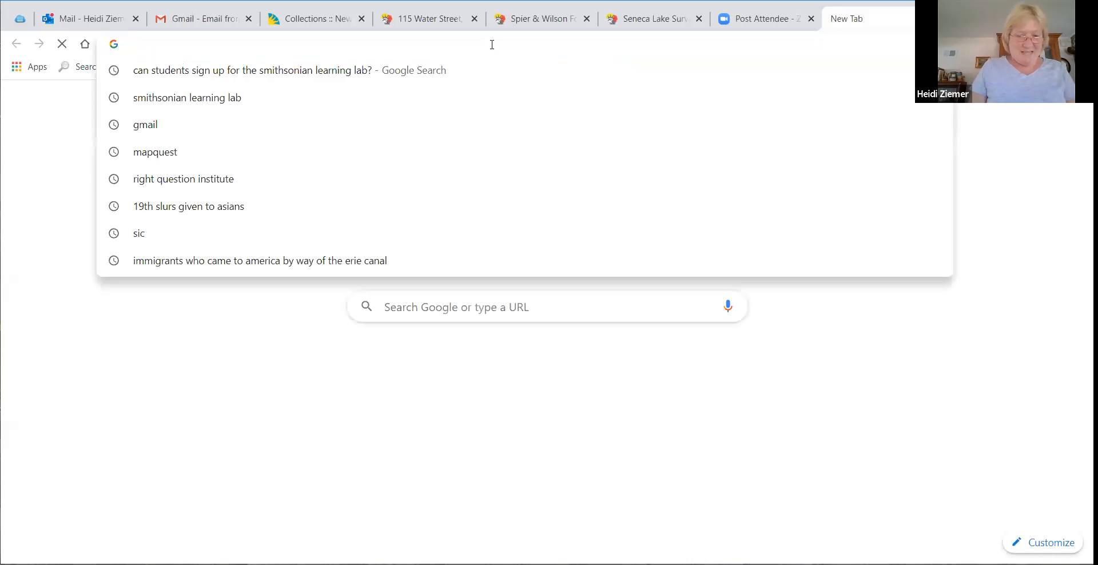
text(erie canal )
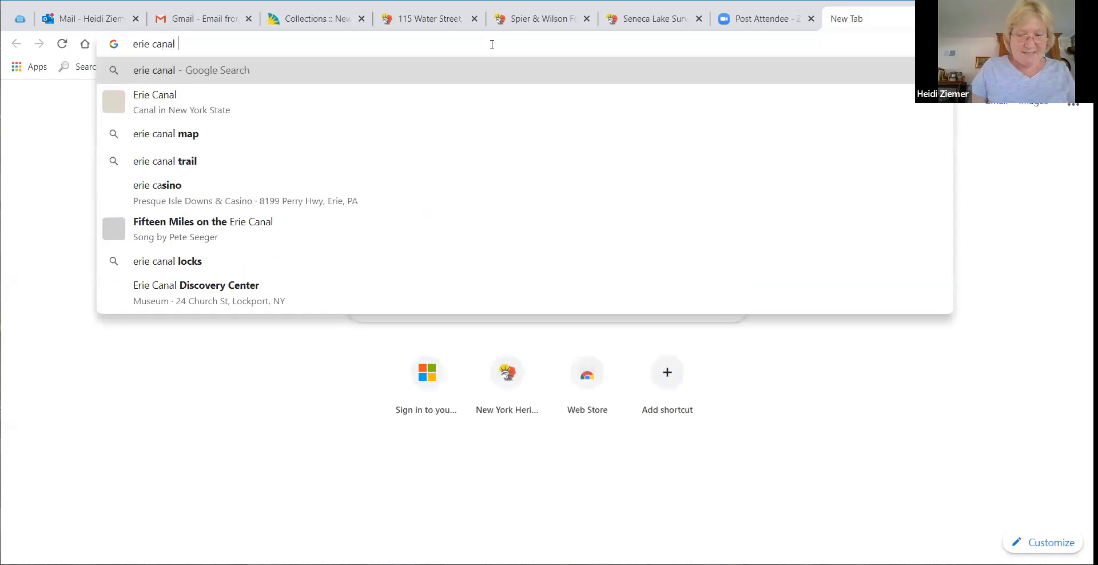
text(musuem)
key(Return)
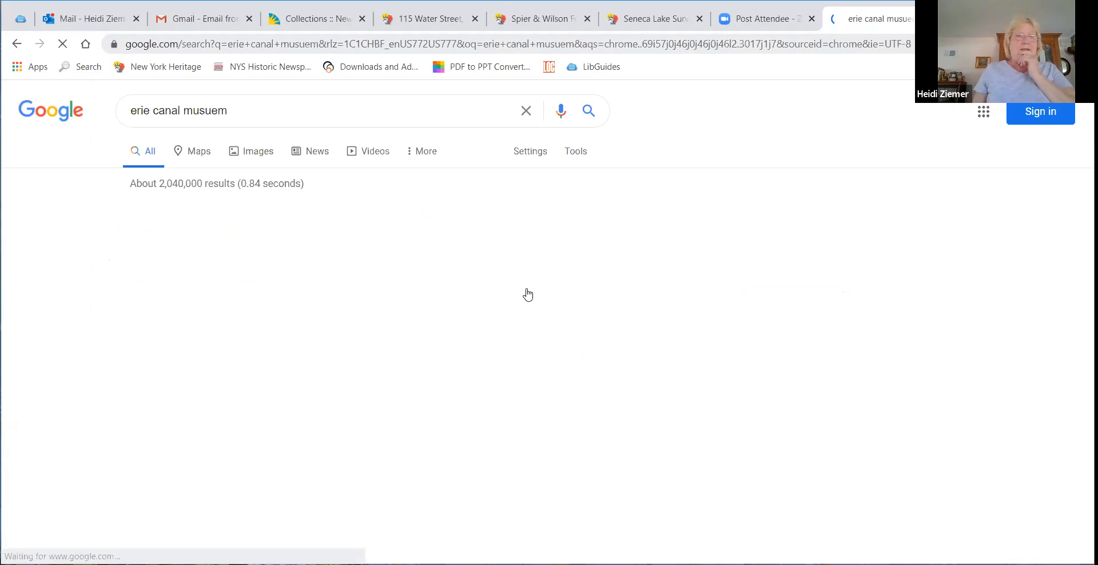
scroll(219, 309, down, 5)
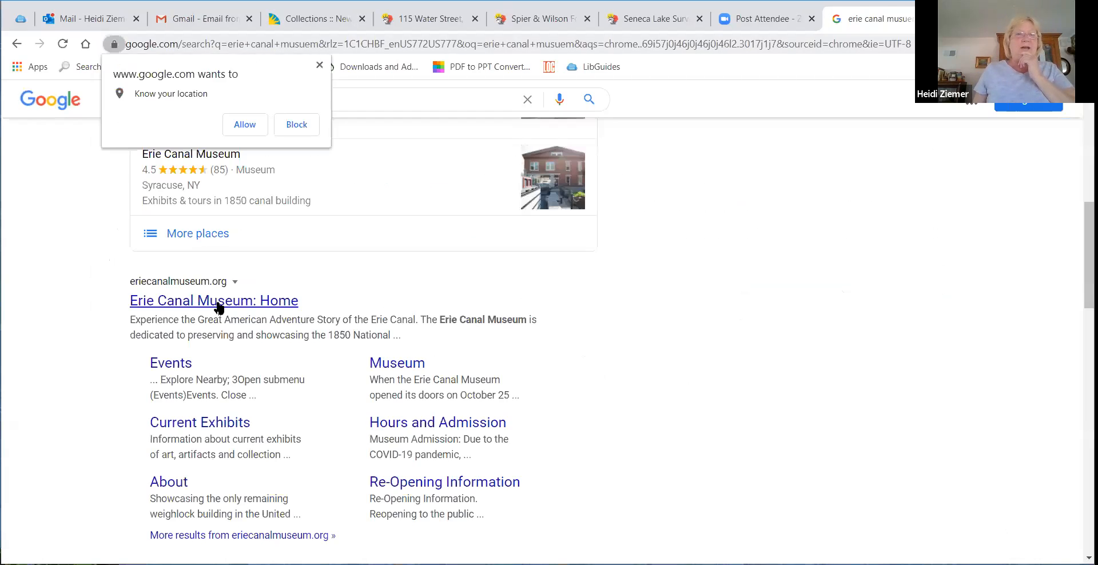
click(218, 307)
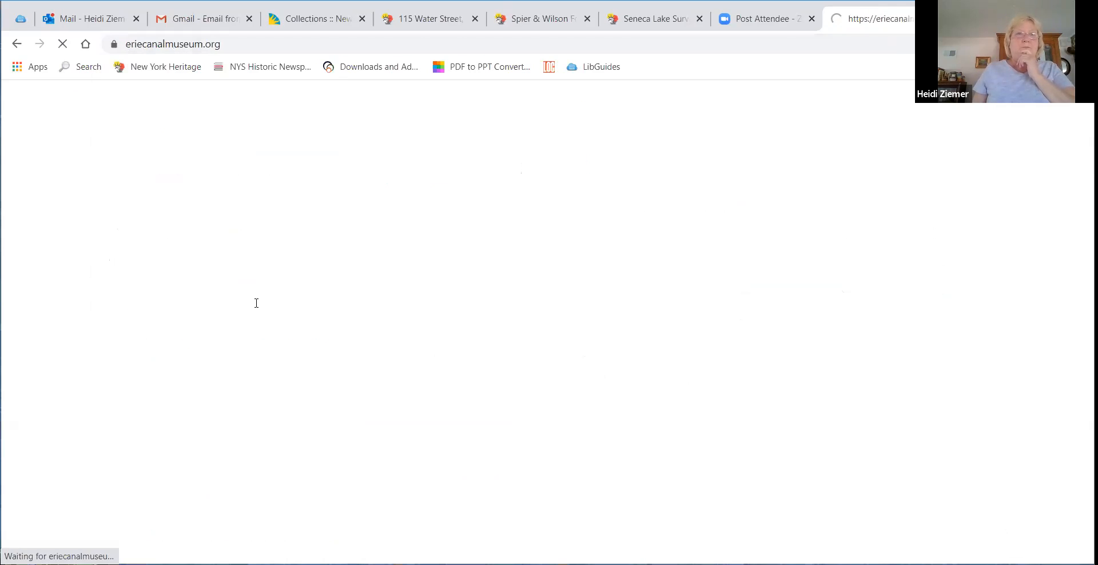
Step: Copy the museum's web address and paste it as the resource's Source URL
click(235, 45)
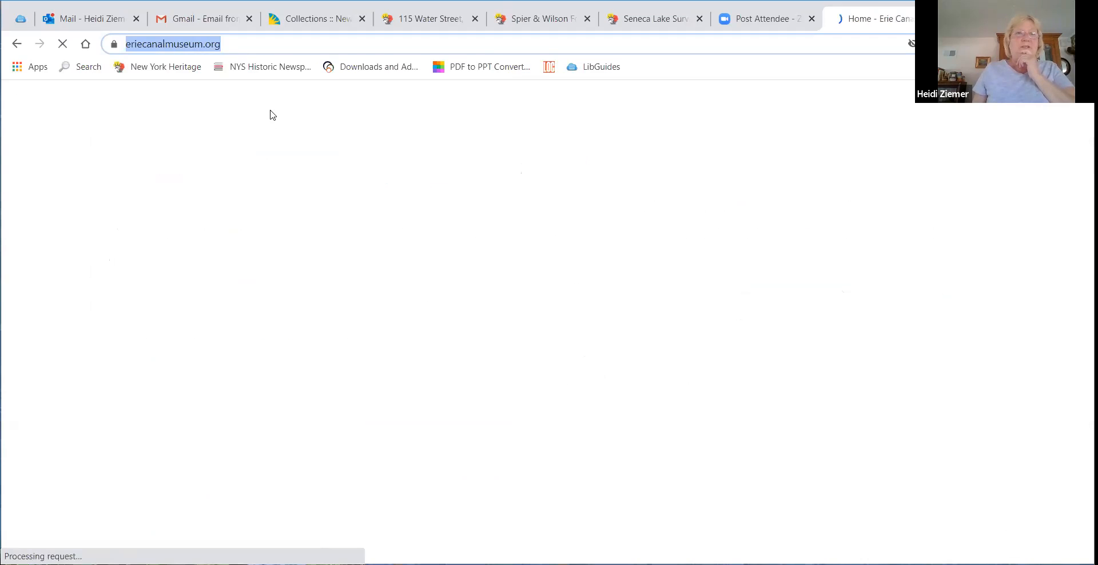
right_click(234, 45)
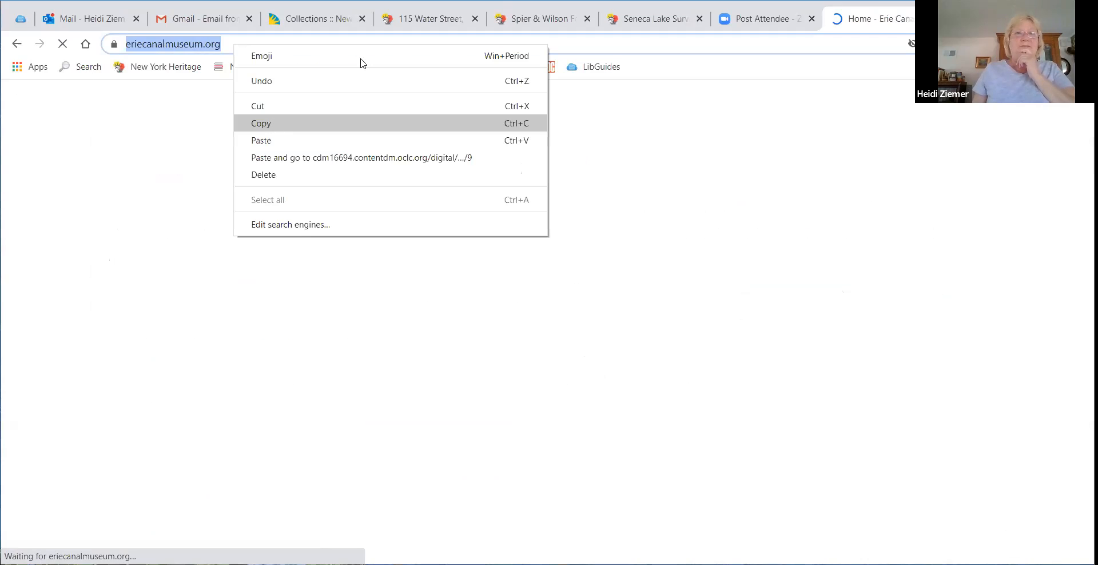
click(261, 124)
click(317, 19)
right_click(349, 377)
click(397, 264)
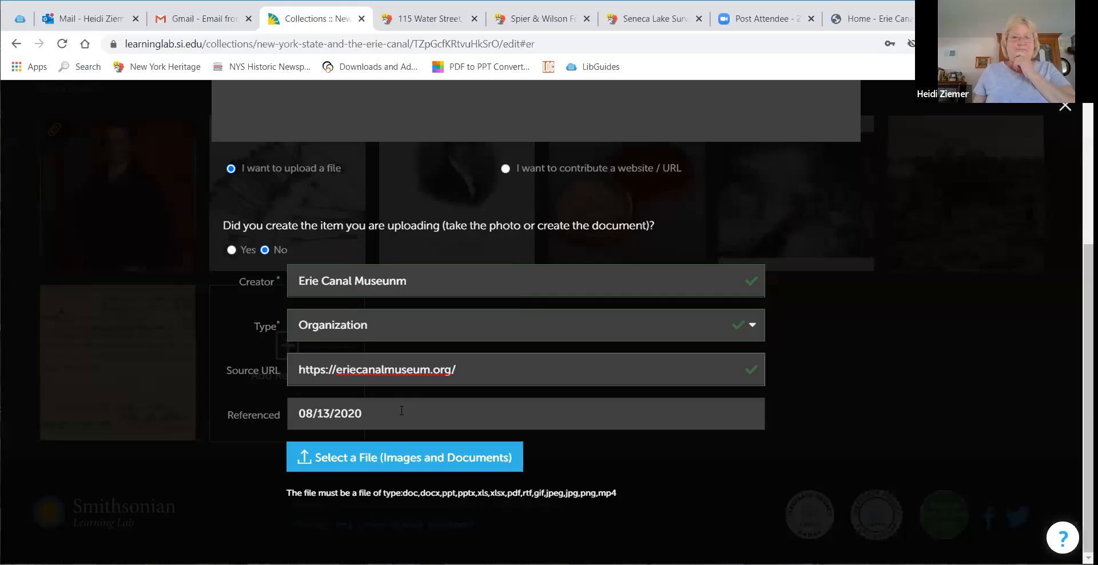
Step: Attach the file p16694coll114_63_medium from Downloads and add the resource to the collection
click(365, 465)
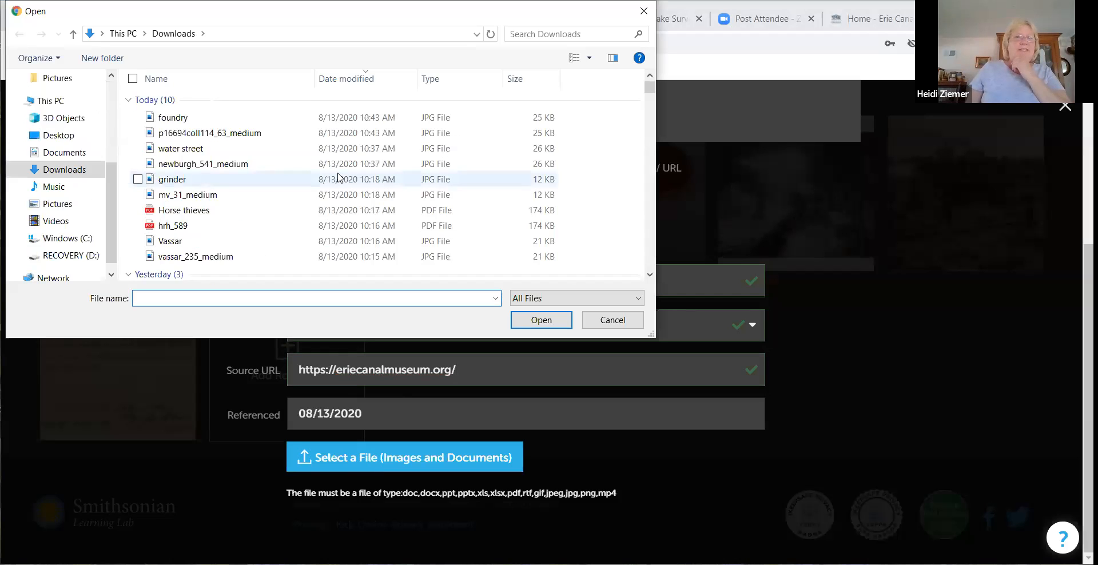
click(255, 134)
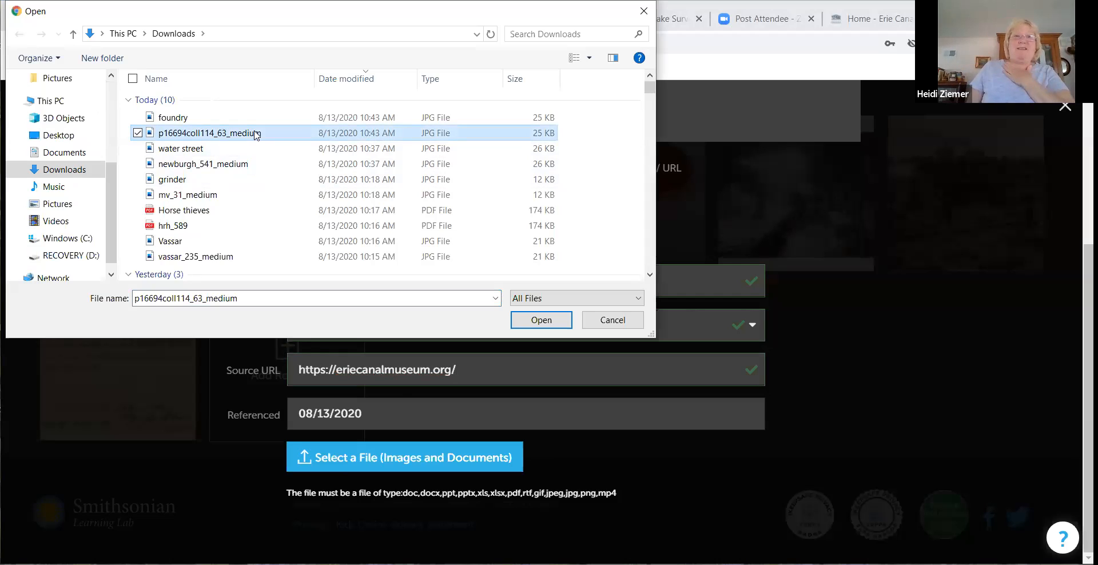
click(537, 322)
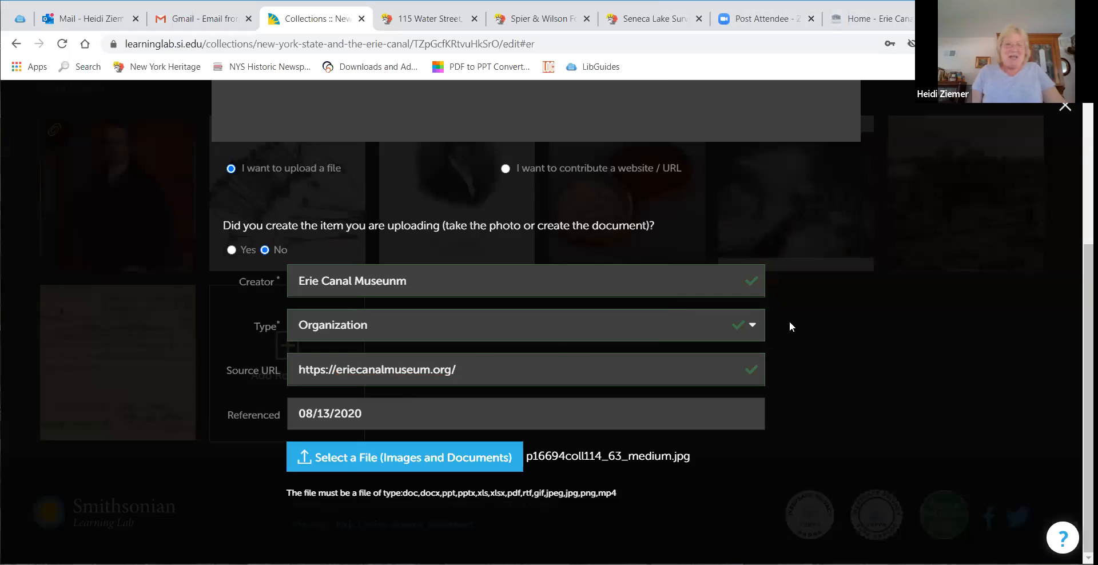
scroll(789, 322, up, 4)
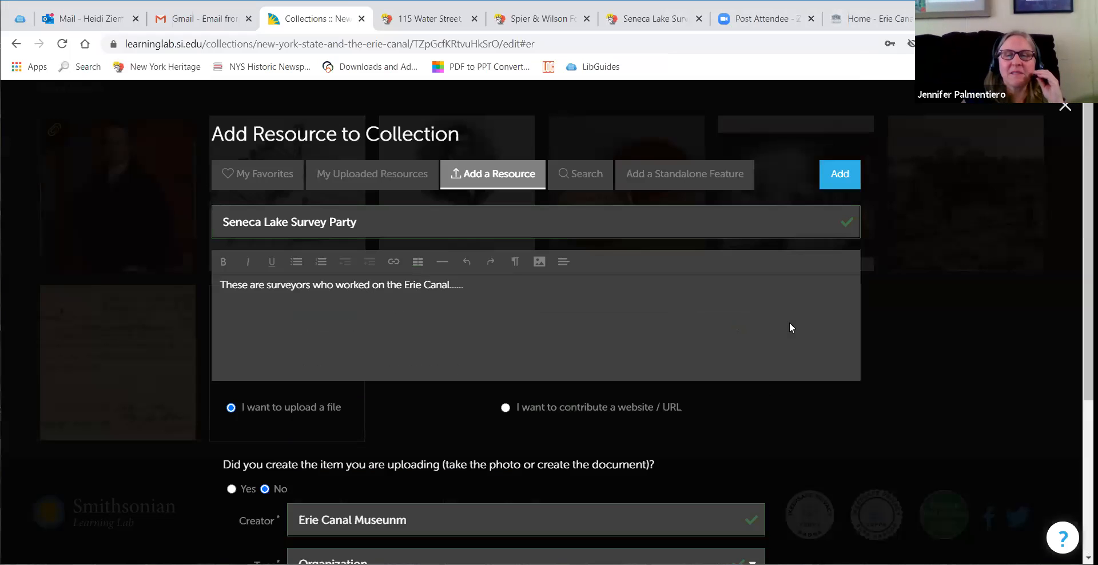
click(844, 180)
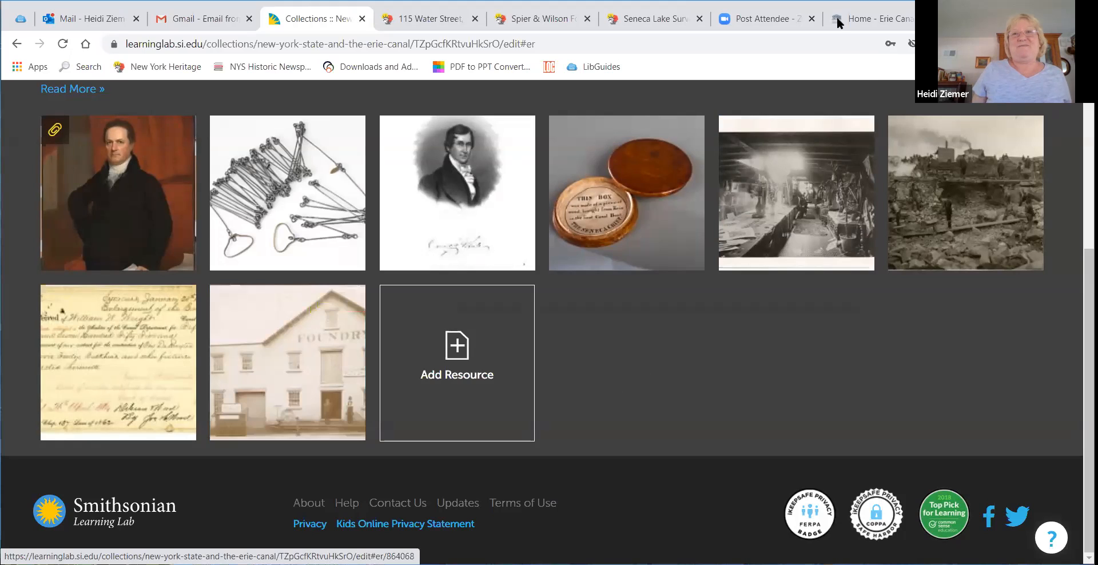
Step: Download the medium-size image of the Seneca Lake Survey Party record and open the downloaded file
click(649, 18)
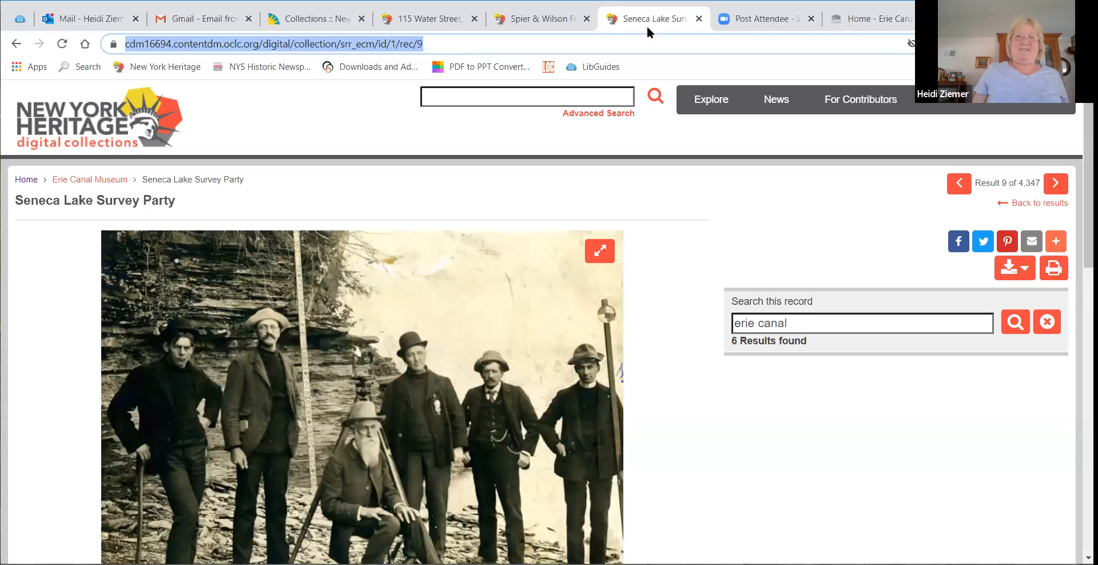
click(1013, 267)
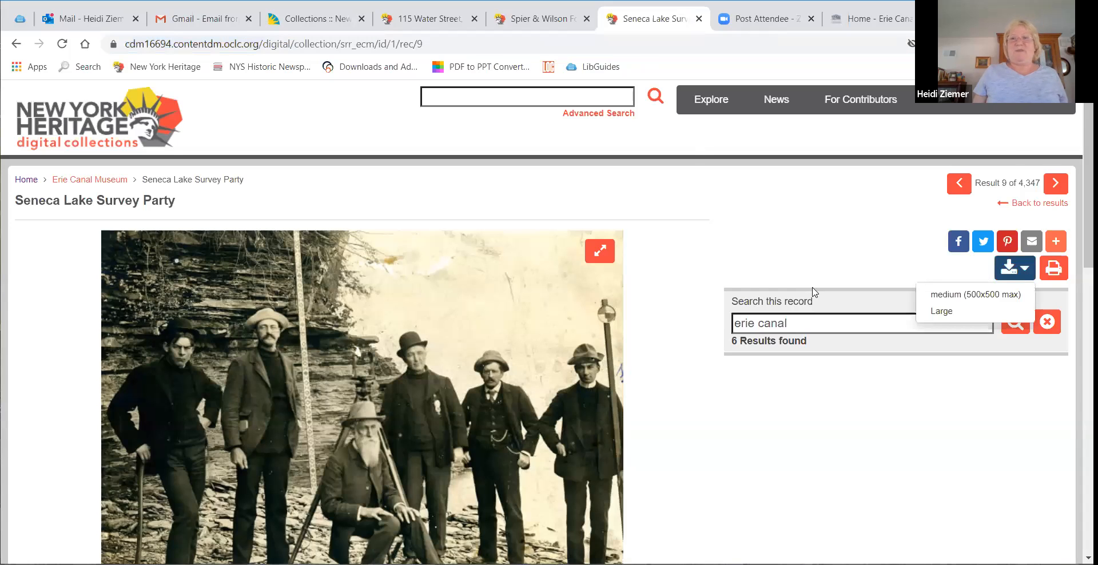
click(964, 296)
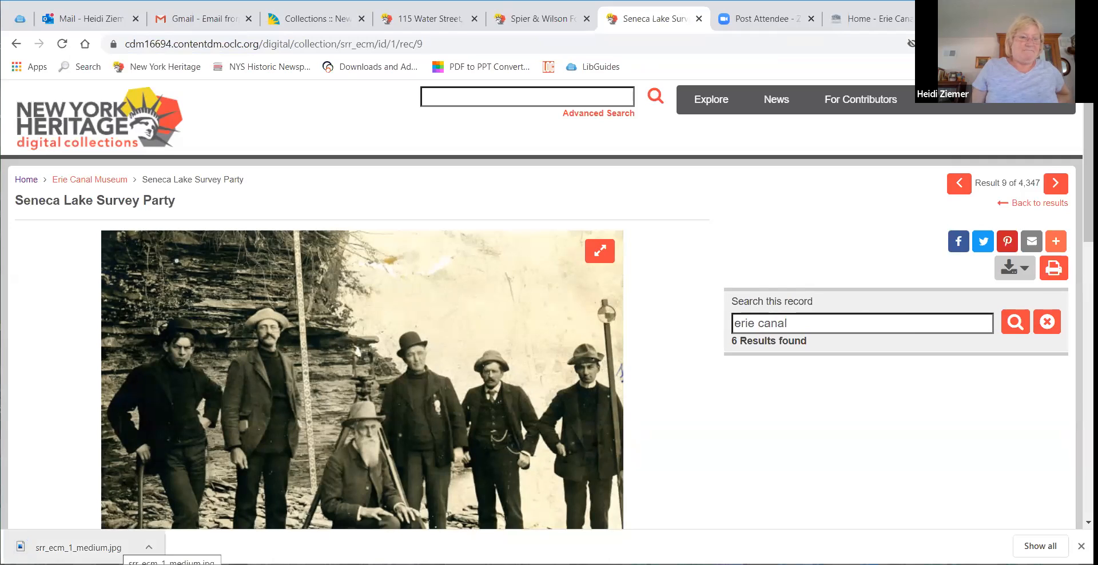
click(117, 547)
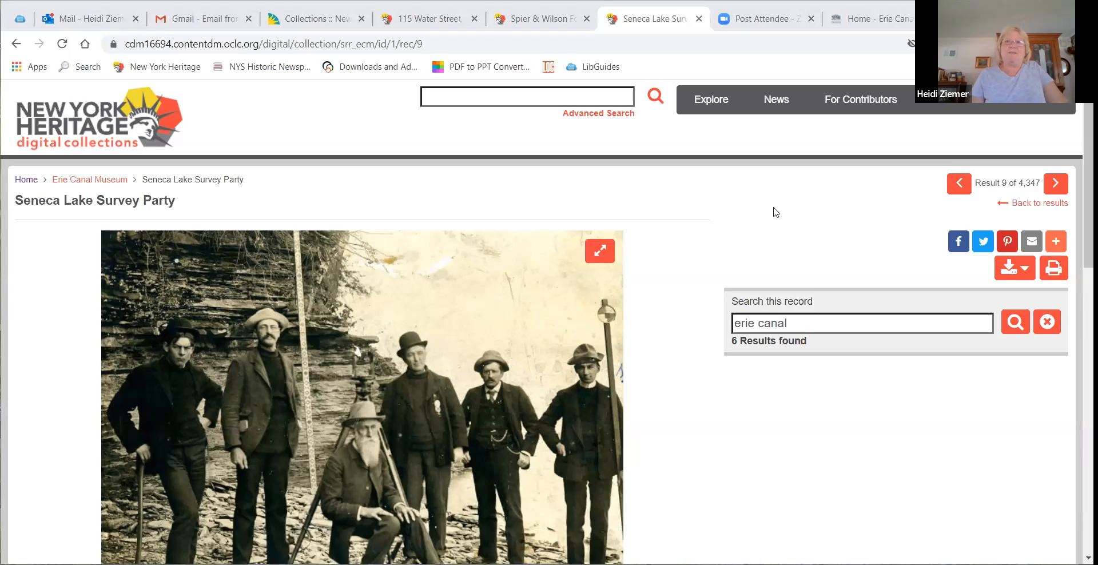
Step: Remove the newly added Seneca Lake Survey Party resource from the collection
click(348, 23)
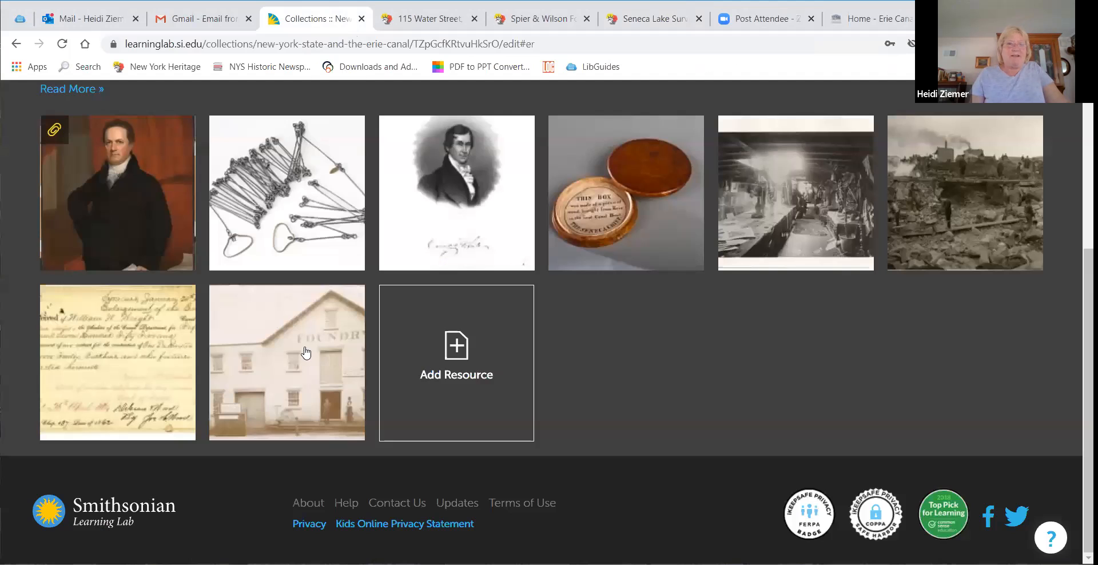
mouse_move(310, 346)
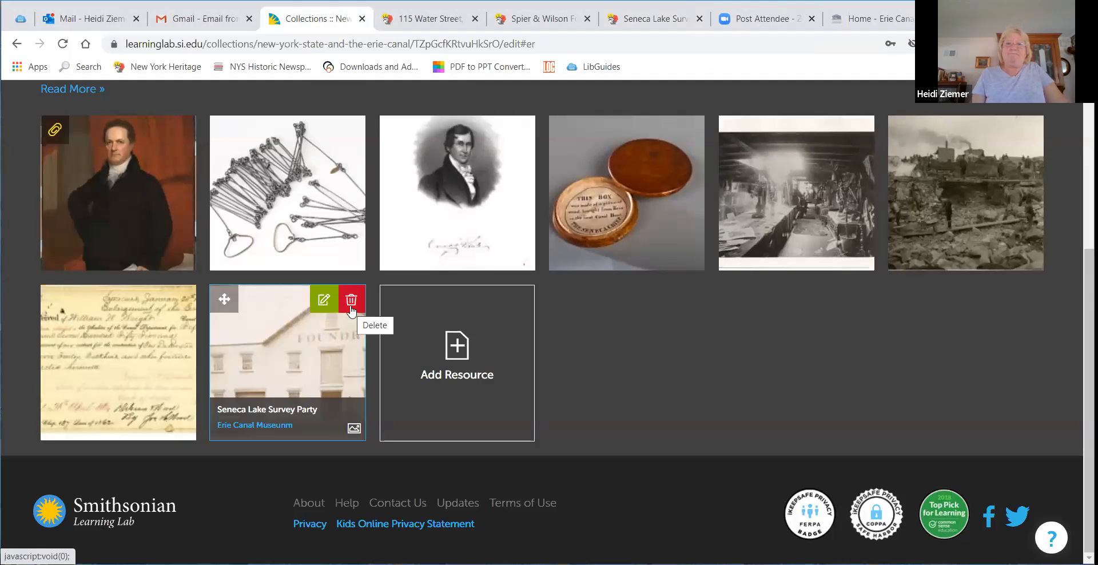
click(350, 307)
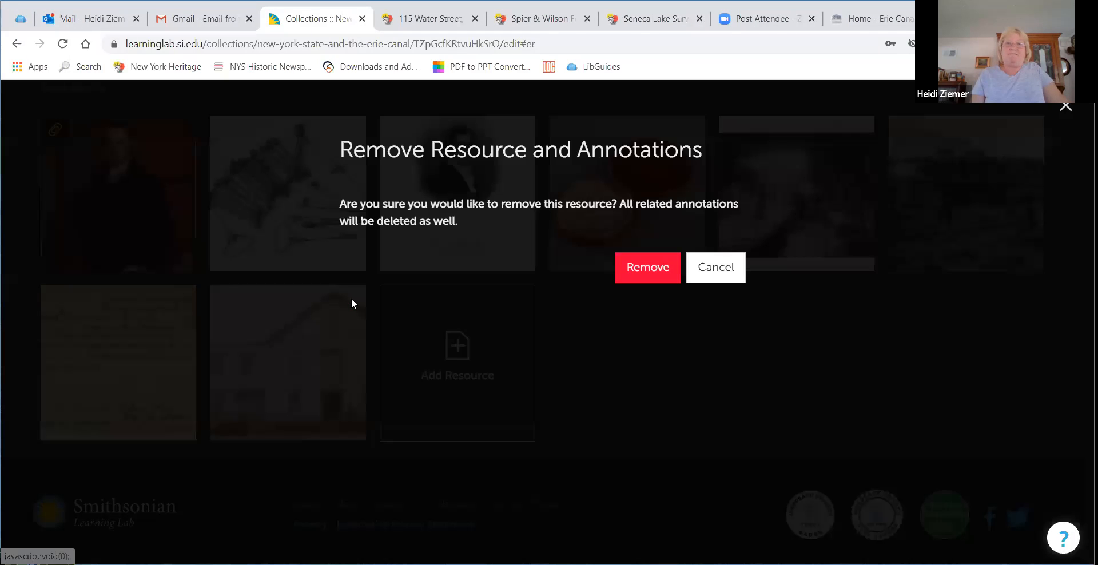
click(655, 278)
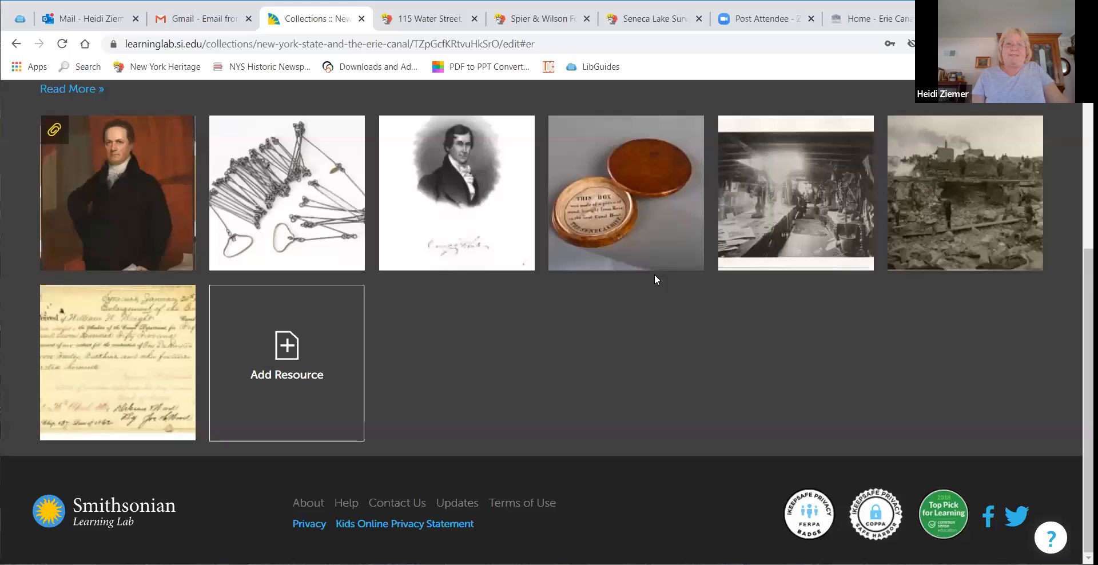
Step: Start adding a new uploaded resource to the collection titled Seneca Lake Survey Party
scroll(572, 372, up, 3)
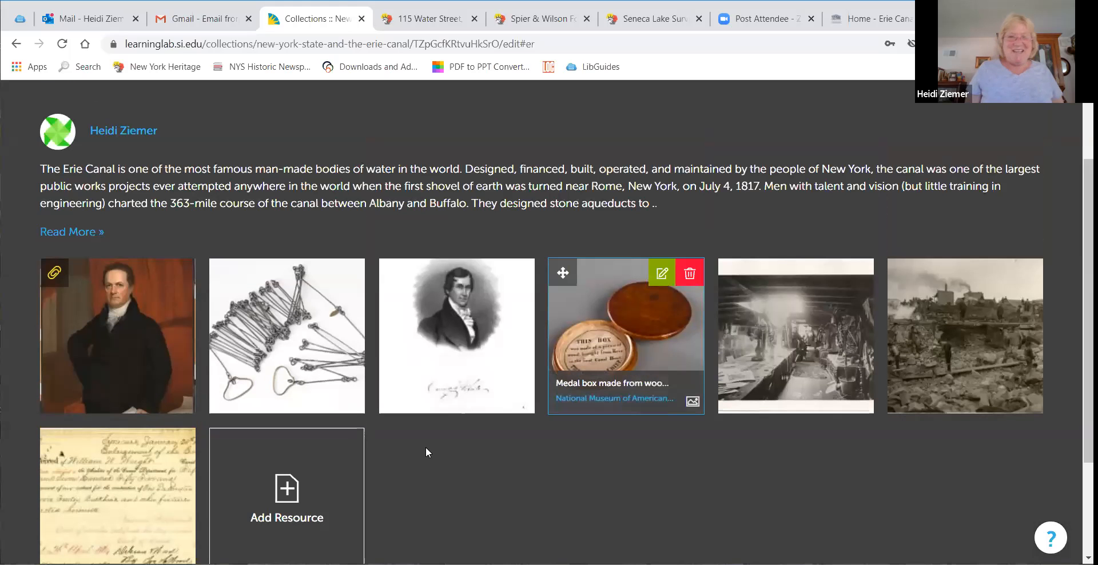
scroll(573, 347, down, 3)
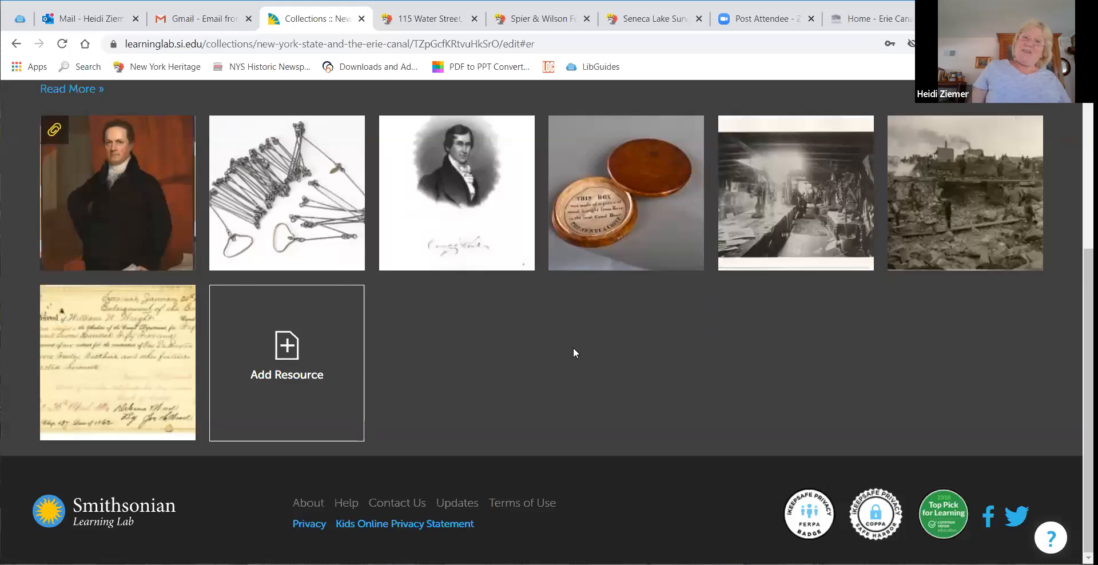
click(279, 355)
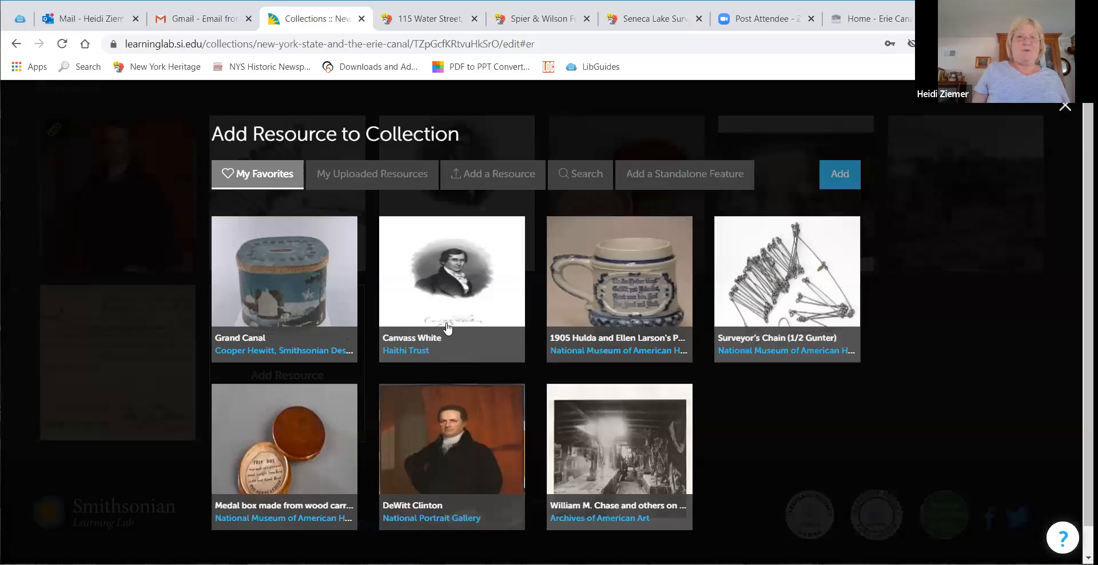
click(492, 182)
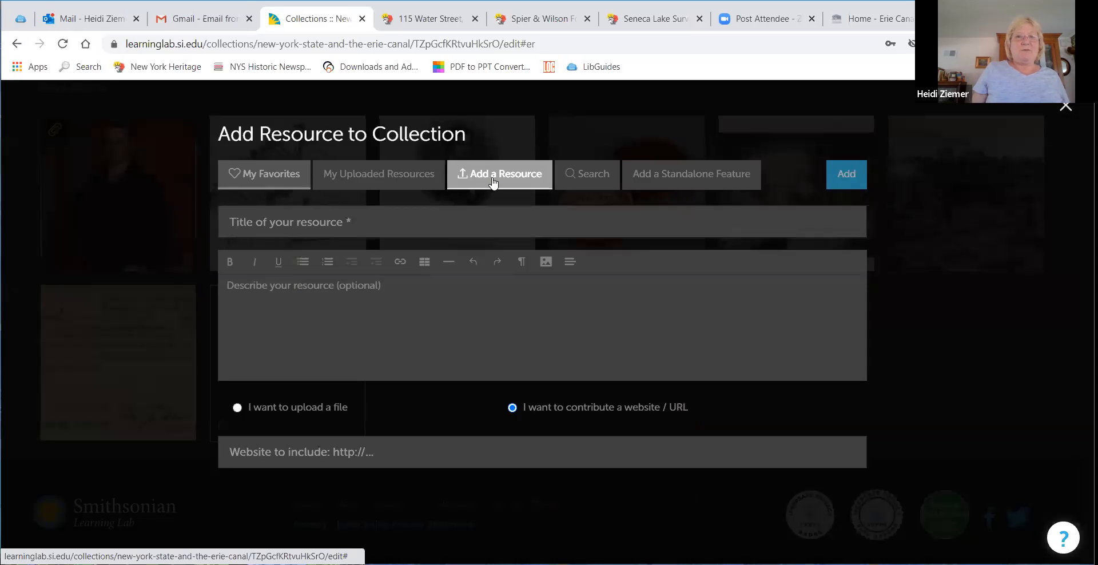
click(363, 224)
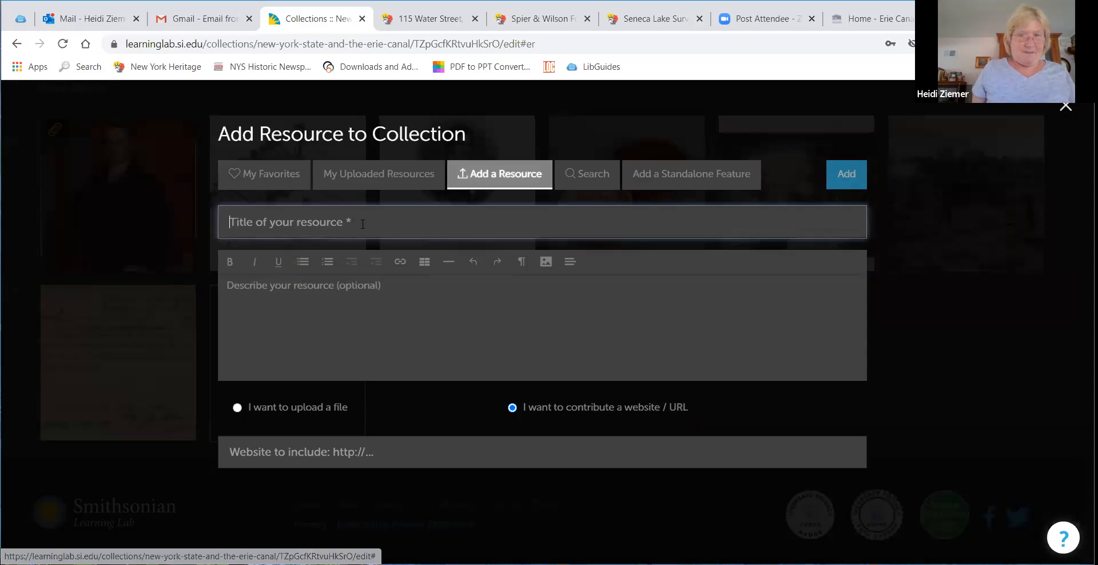
text(Seneca Lake Survey Party)
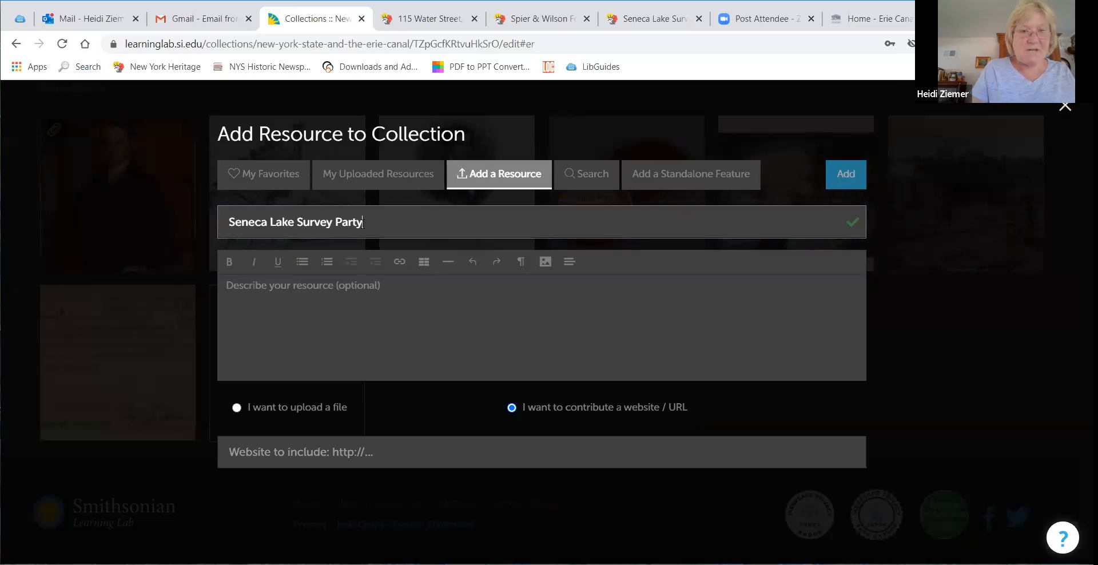
Step: Describe the resource as "Erie Canal surveyors and equipment....", correcting the misspelled word
click(331, 280)
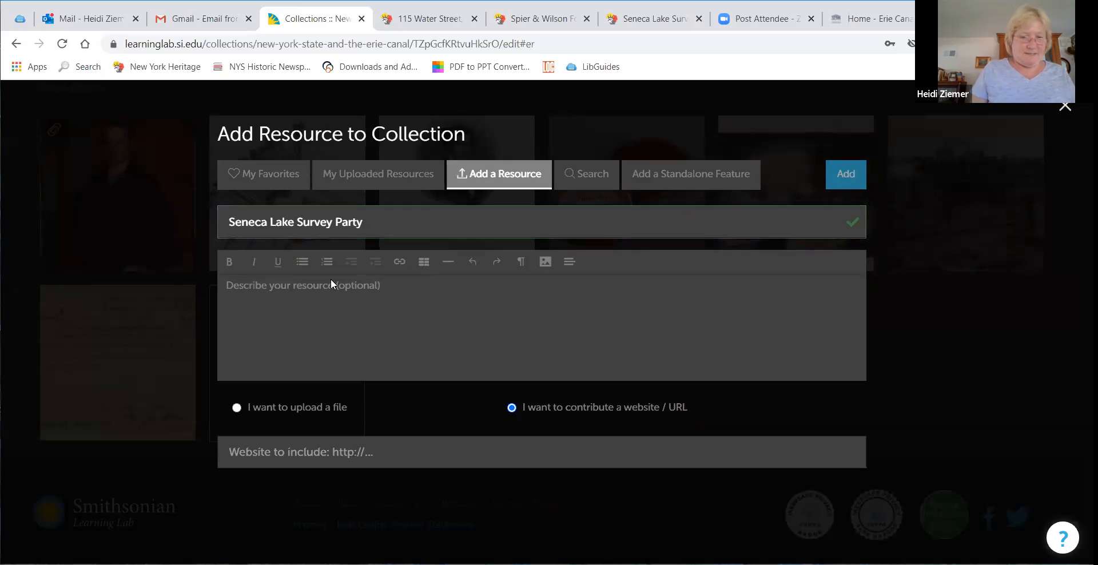
text(Eri)
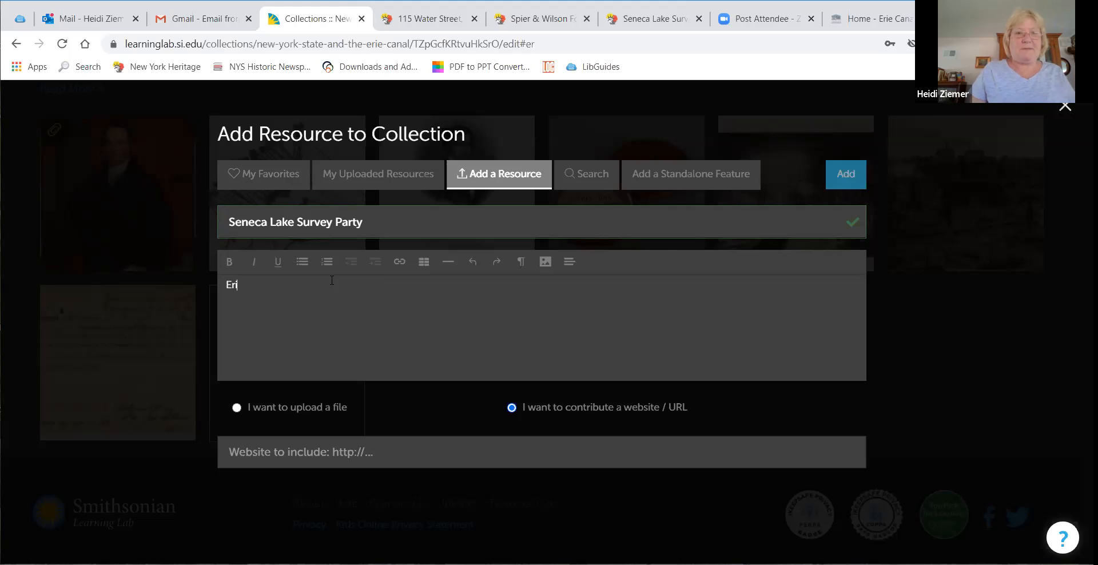
text(e Canal surveyors and equioement....)
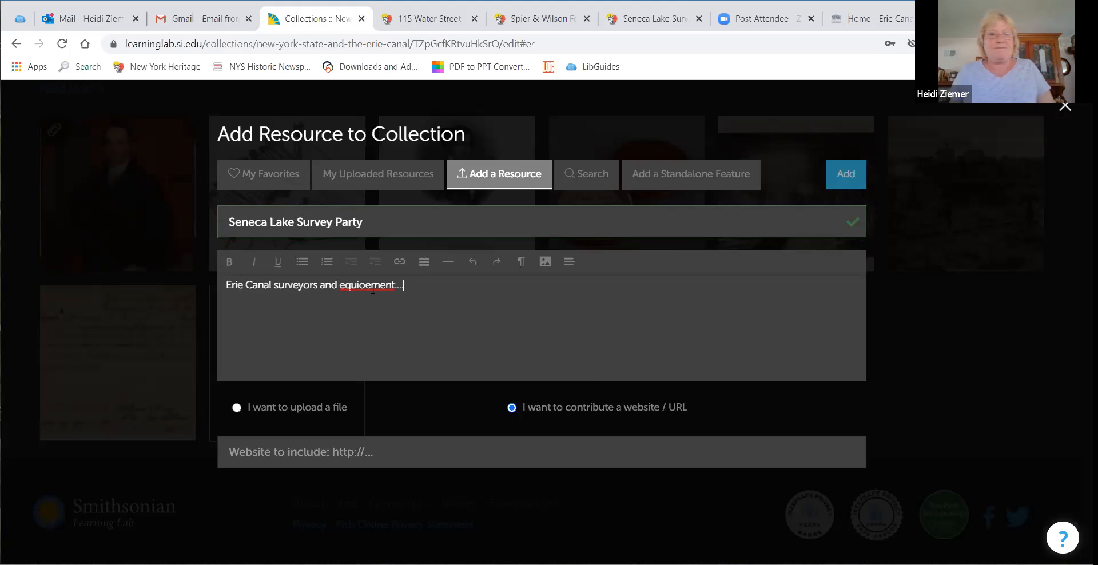
right_click(373, 290)
click(396, 302)
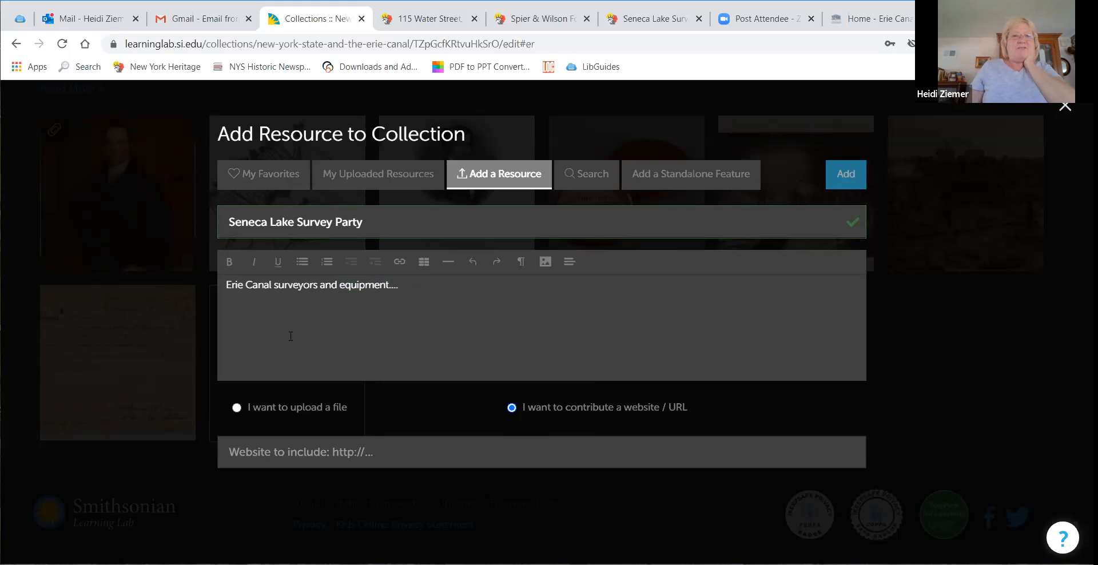
Step: Choose to upload a file and mark the item as not created by you
click(236, 409)
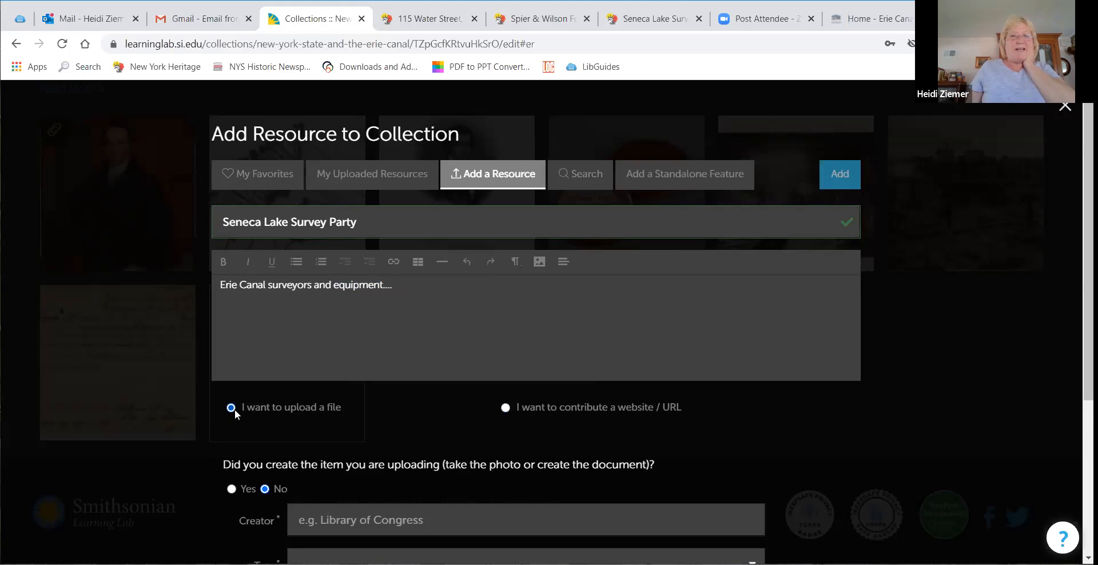
scroll(417, 391, down, 4)
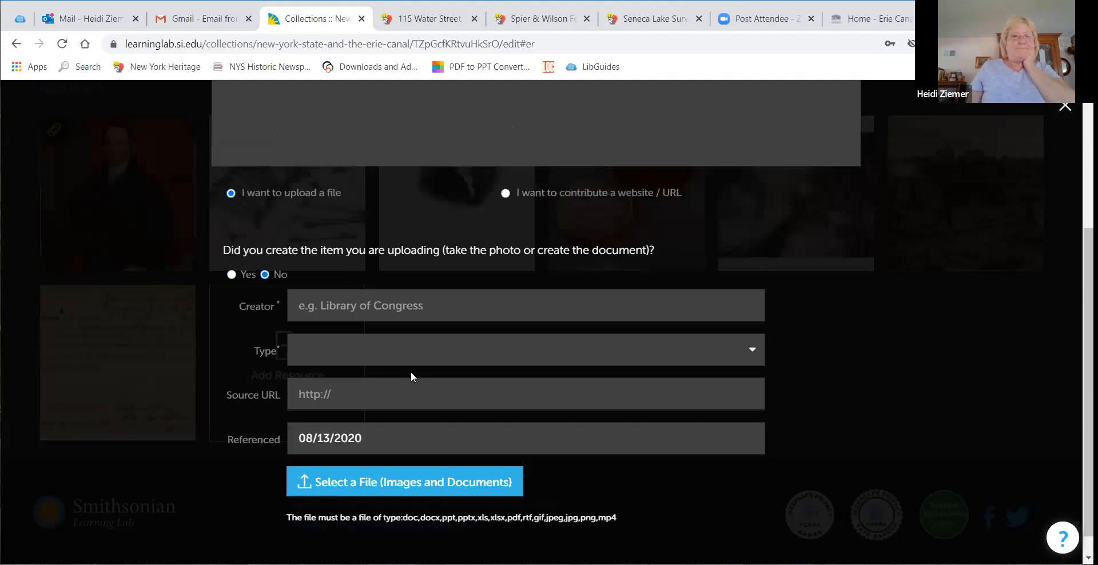
click(231, 275)
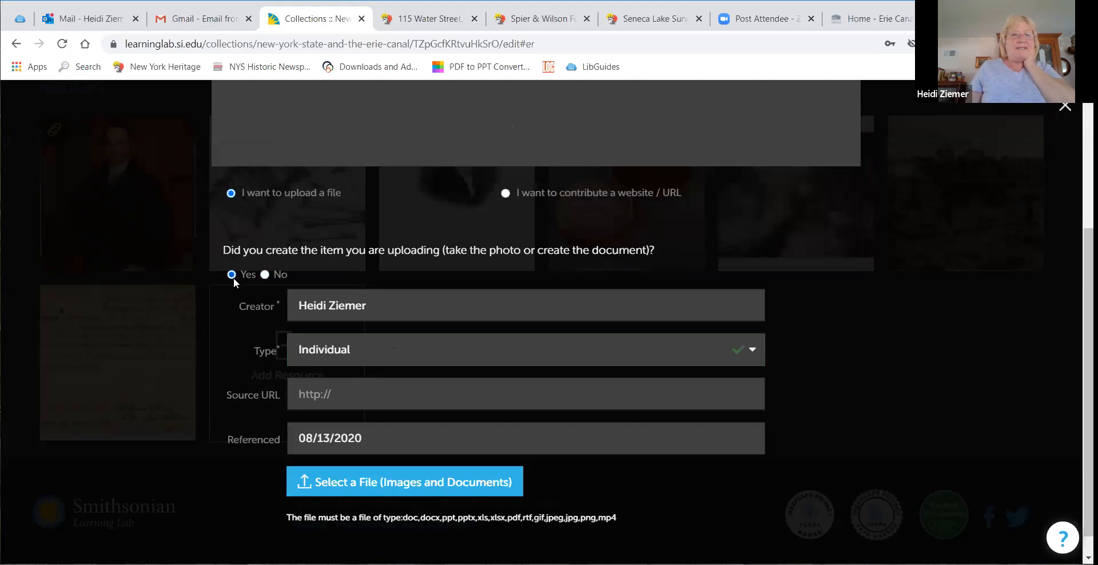
click(385, 302)
key(BackSpace)
key(BackSpace)
key(BackSpace)
key(BackSpace)
key(BackSpace)
key(BackSpace)
key(BackSpace)
key(BackSpace)
key(BackSpace)
key(BackSpace)
key(BackSpace)
key(BackSpace)
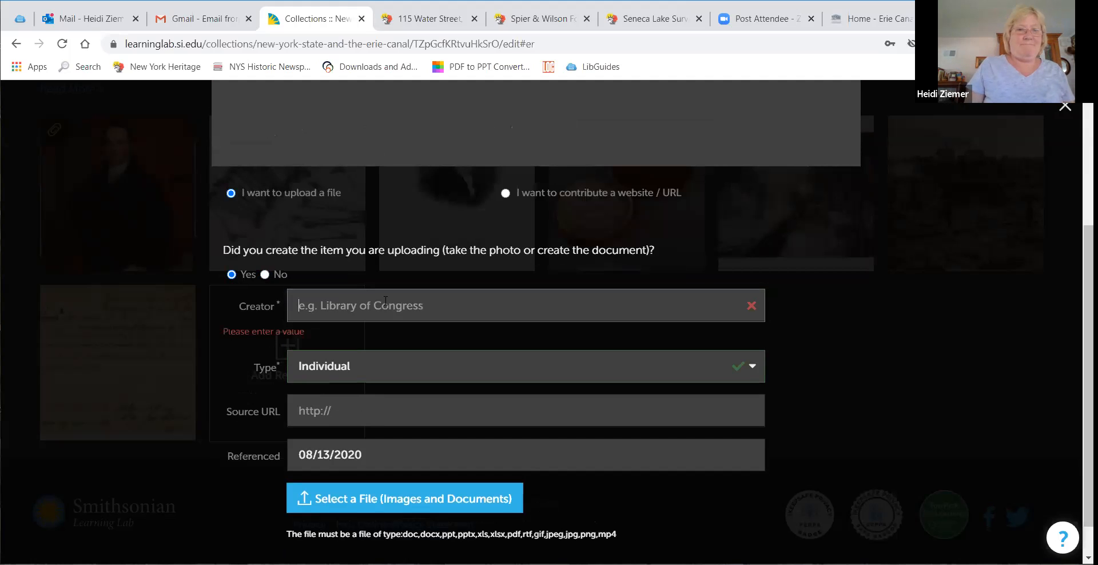
click(265, 275)
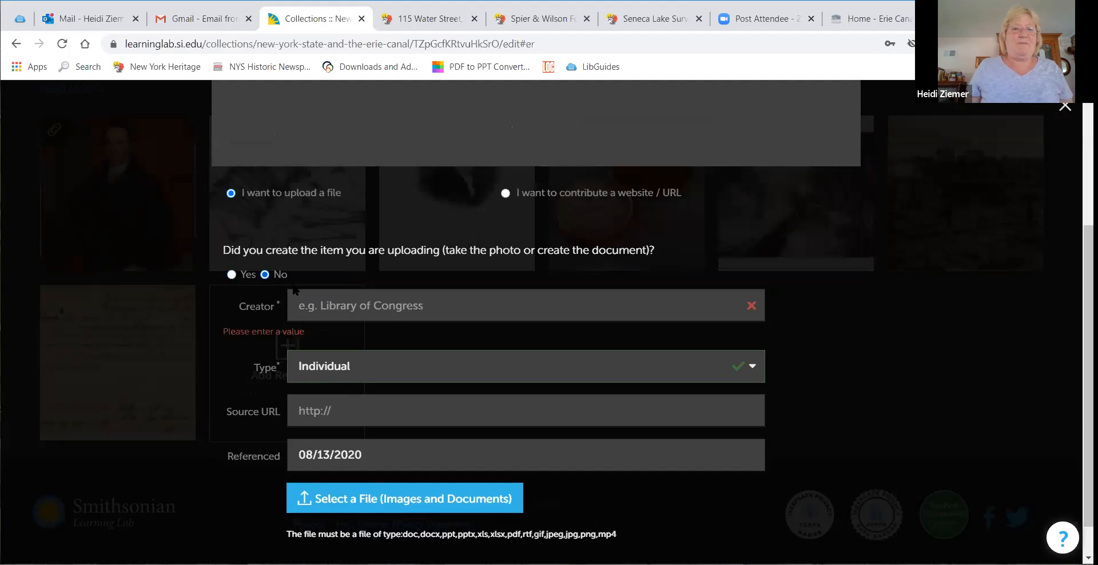
Step: Set the creator to Erie Canal Museum with creator type Organization
click(359, 302)
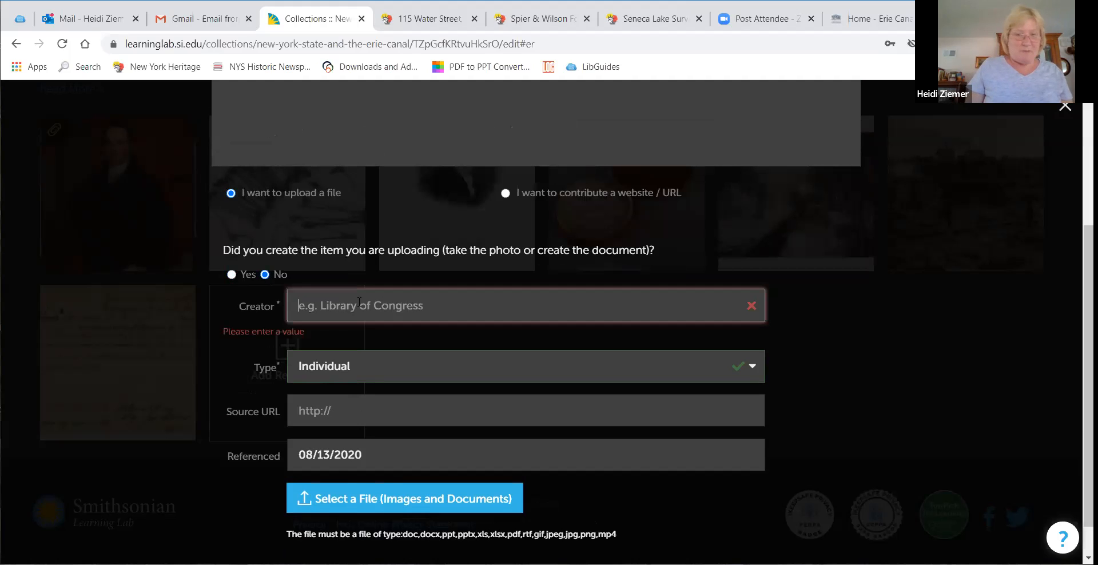
text(Er)
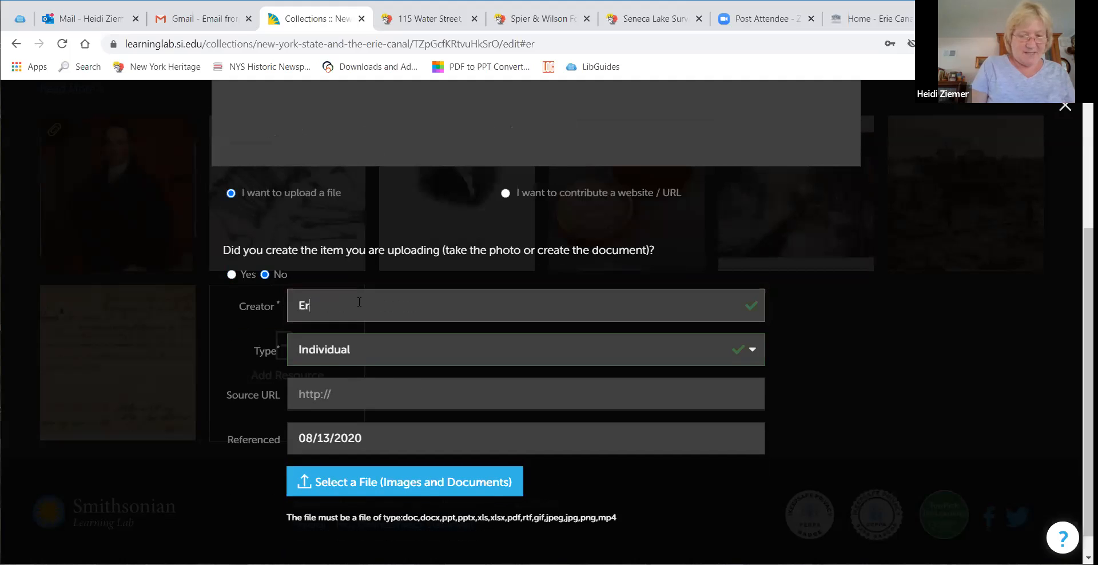
text(ie cana)
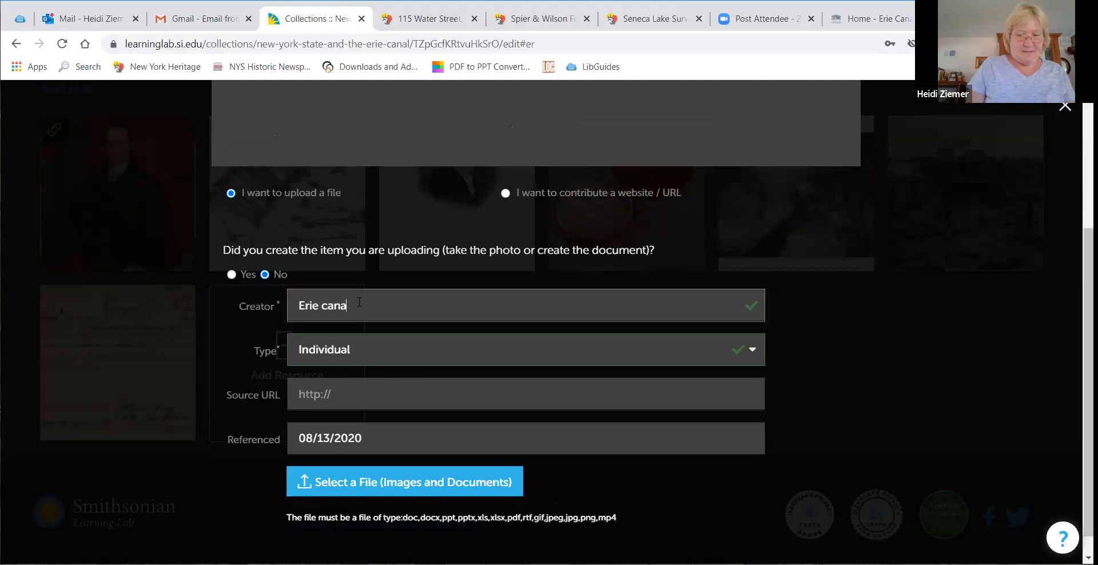
text(l Museum)
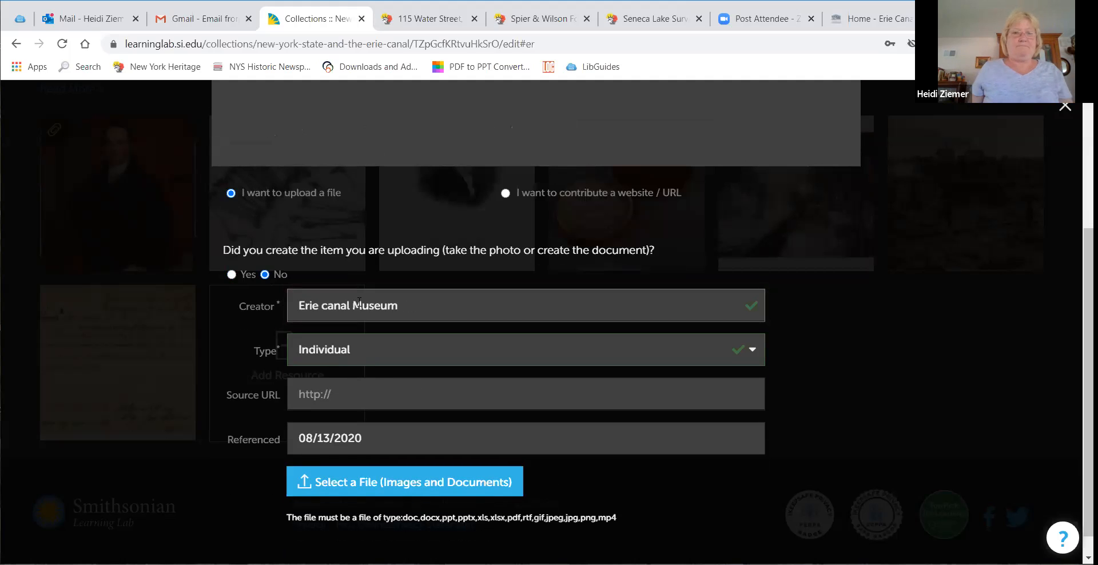
click(329, 306)
key(BackSpace)
text(C)
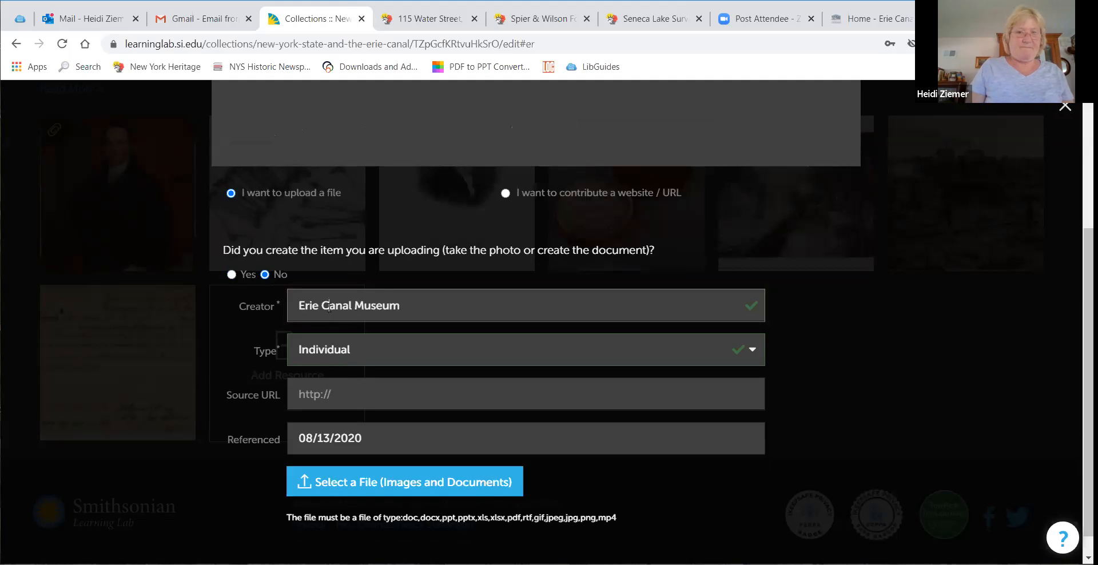
click(378, 355)
click(356, 402)
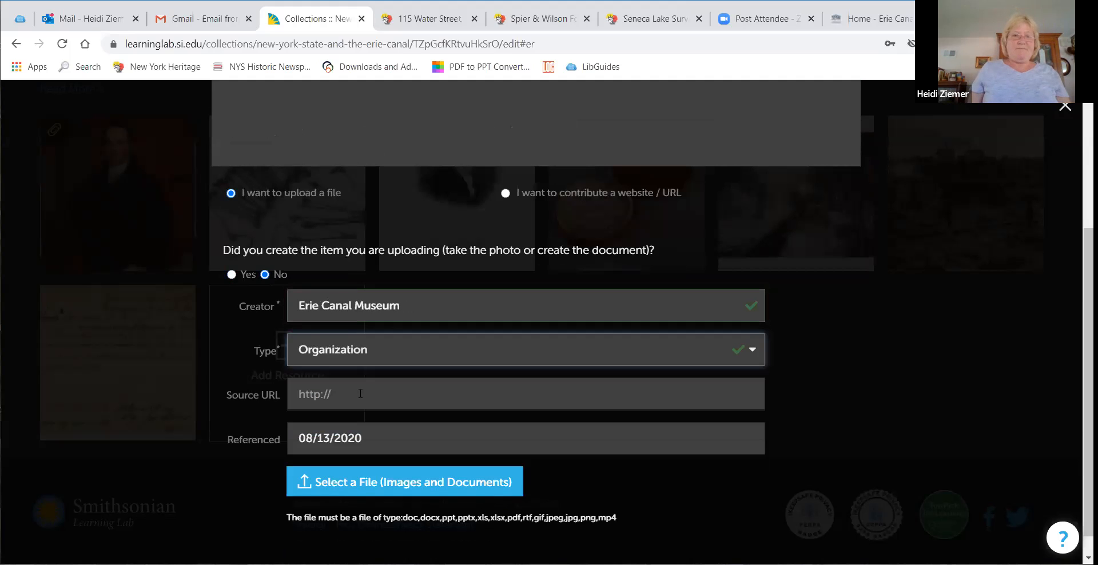
right_click(359, 392)
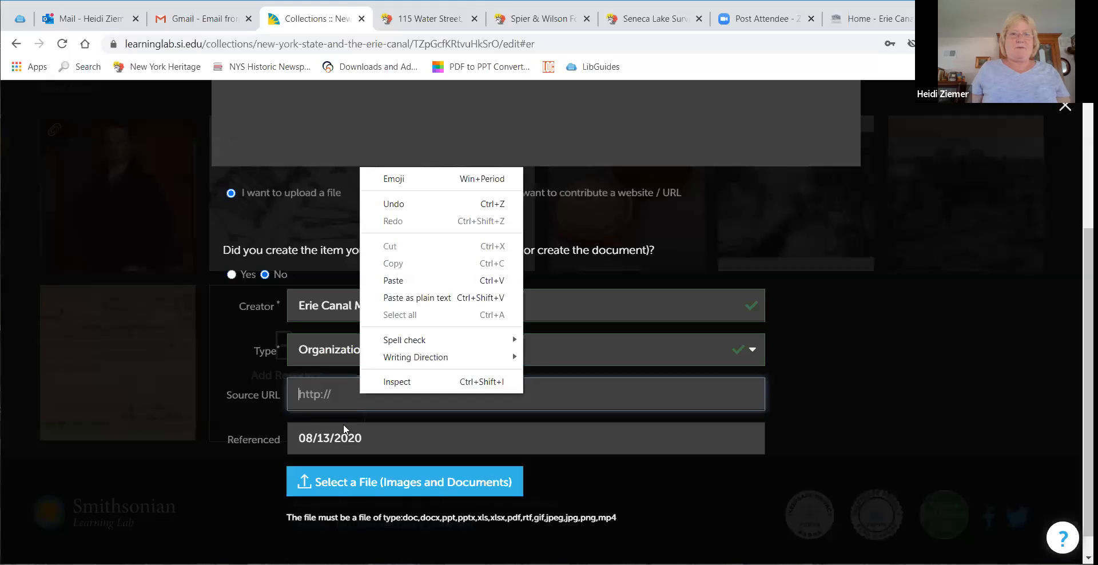
click(357, 395)
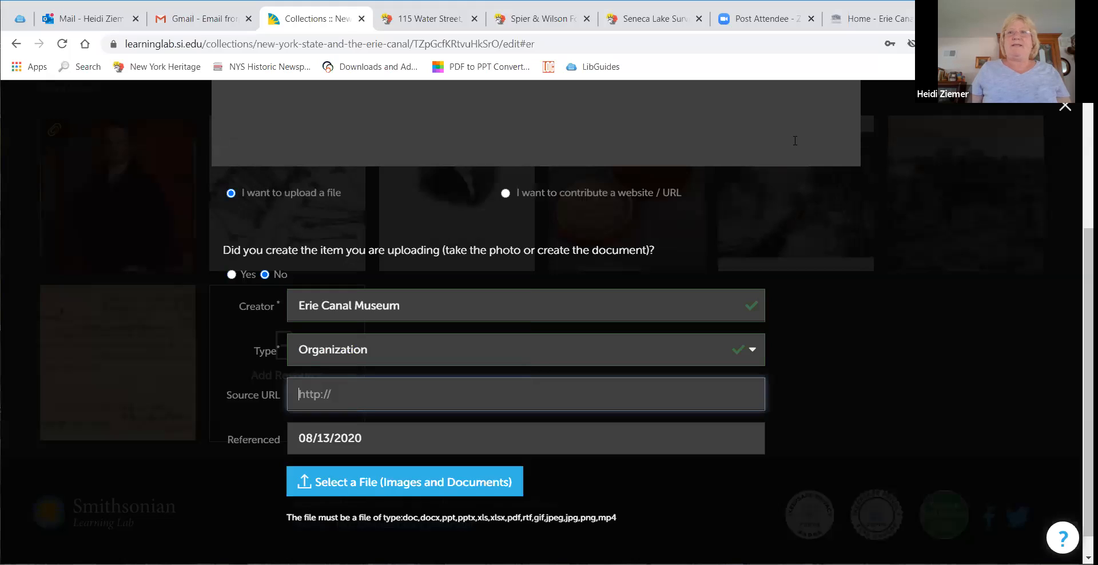
click(873, 19)
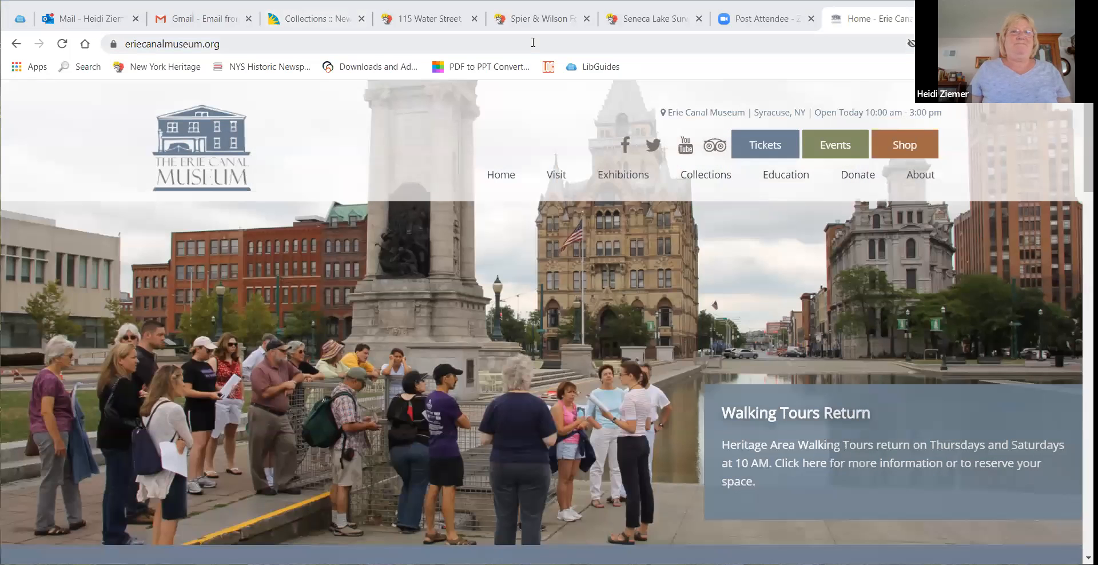
click(312, 18)
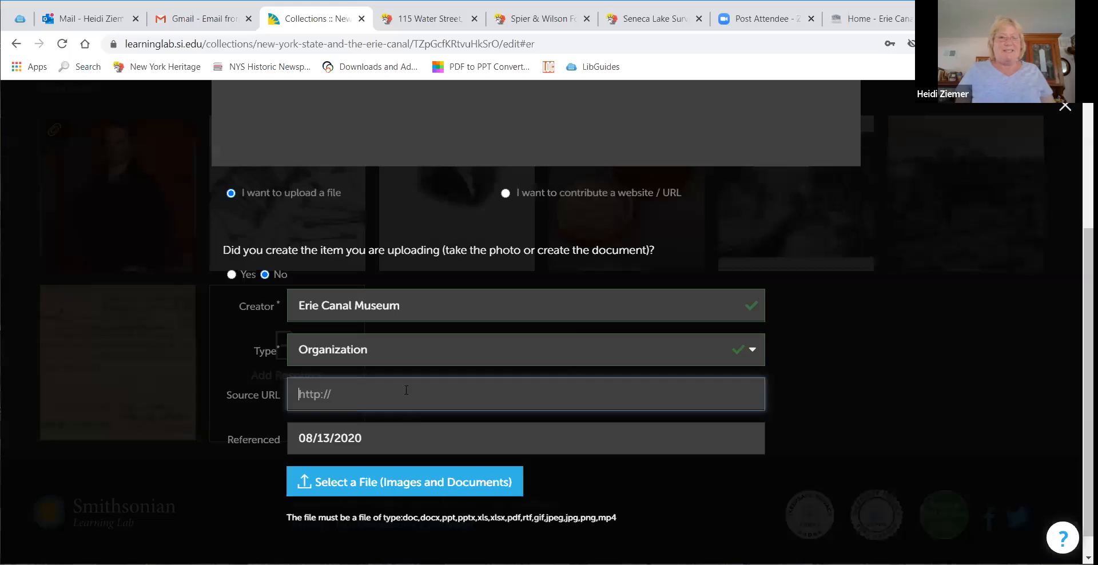
right_click(405, 392)
click(439, 278)
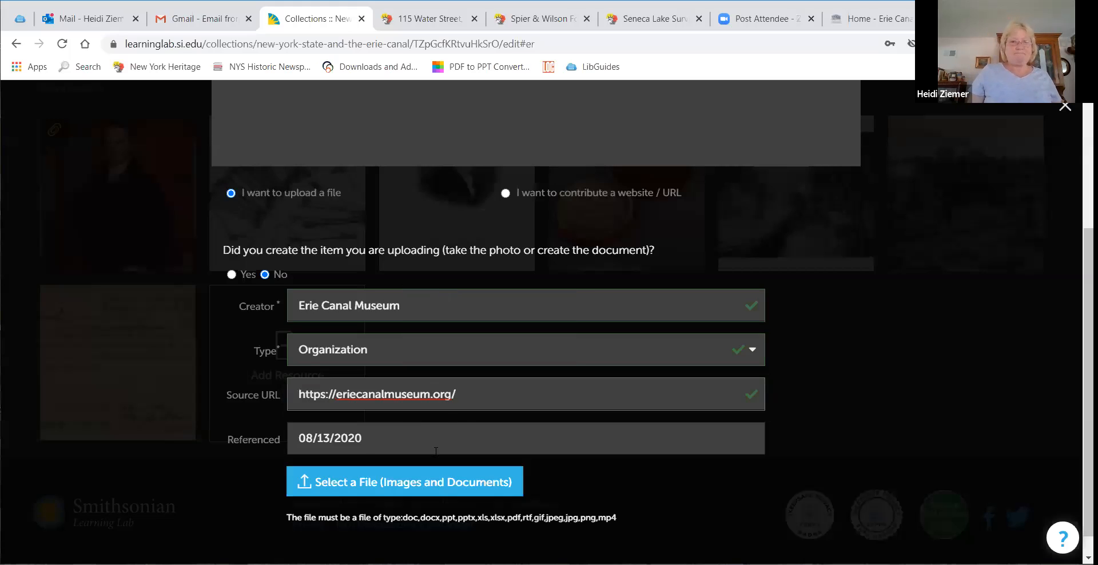
Step: Attach the file survey from Downloads and add the resource to the collection
scroll(466, 430, down, 1)
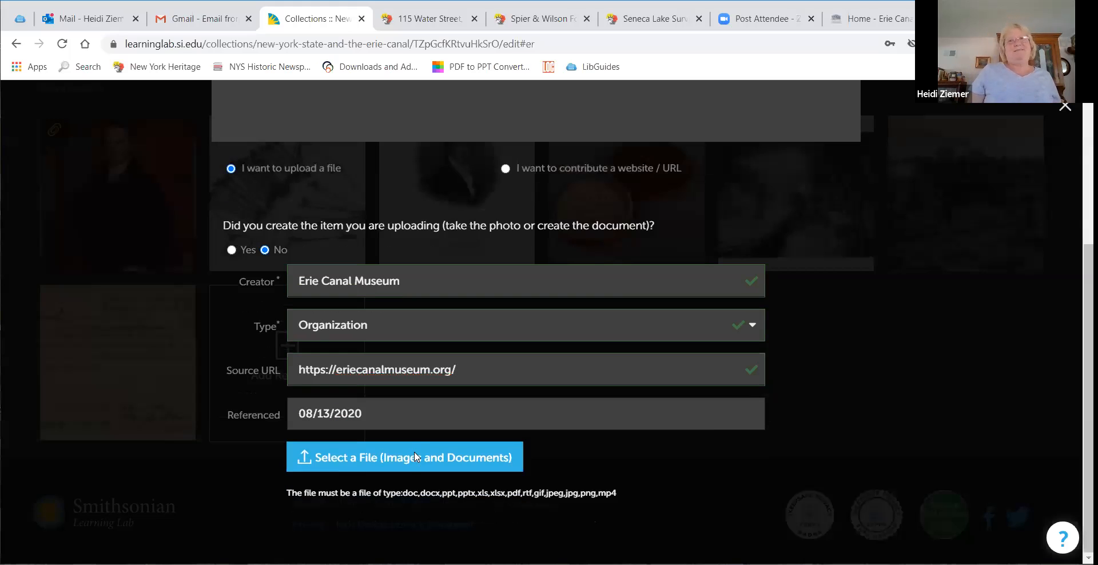
click(414, 451)
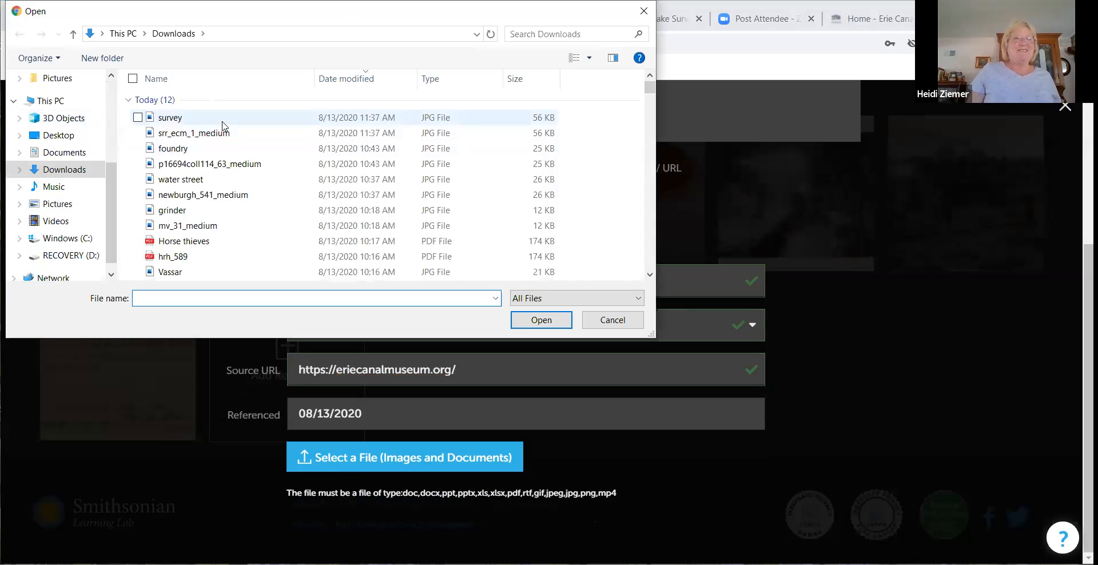
click(223, 122)
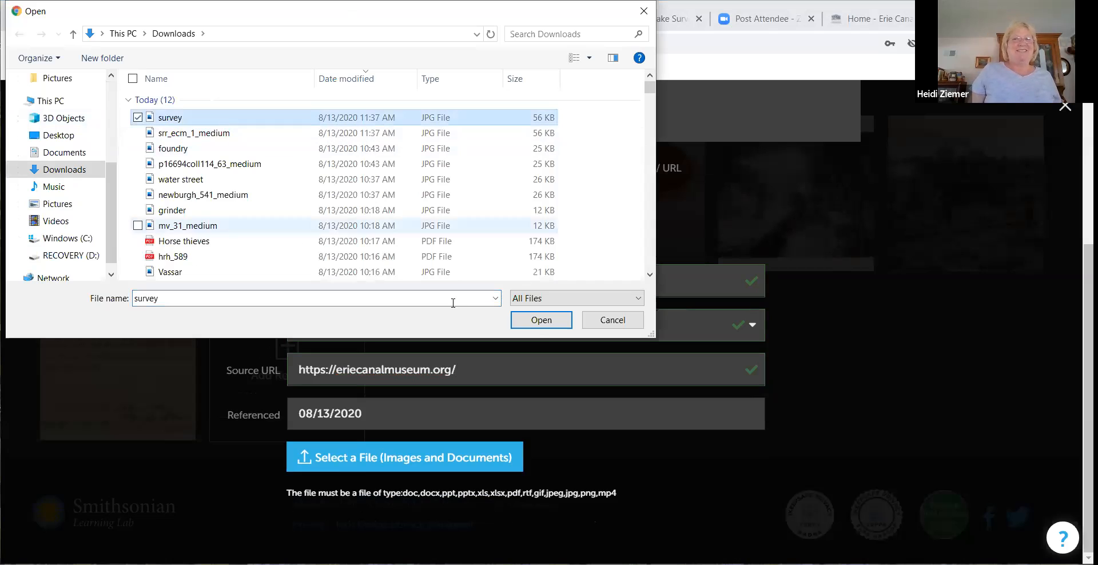
click(542, 320)
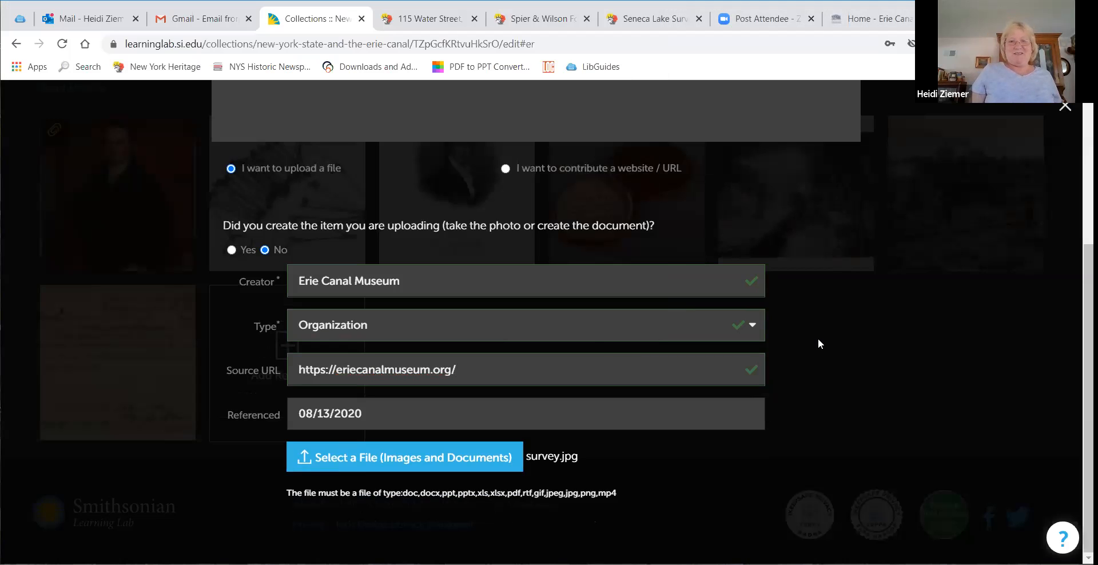
scroll(817, 338, up, 4)
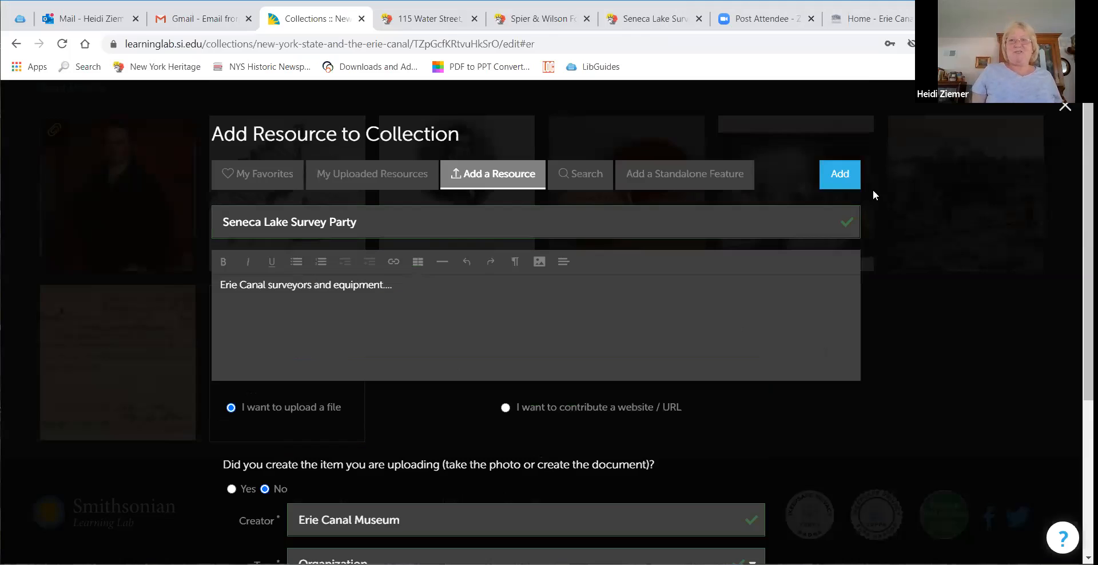
click(840, 175)
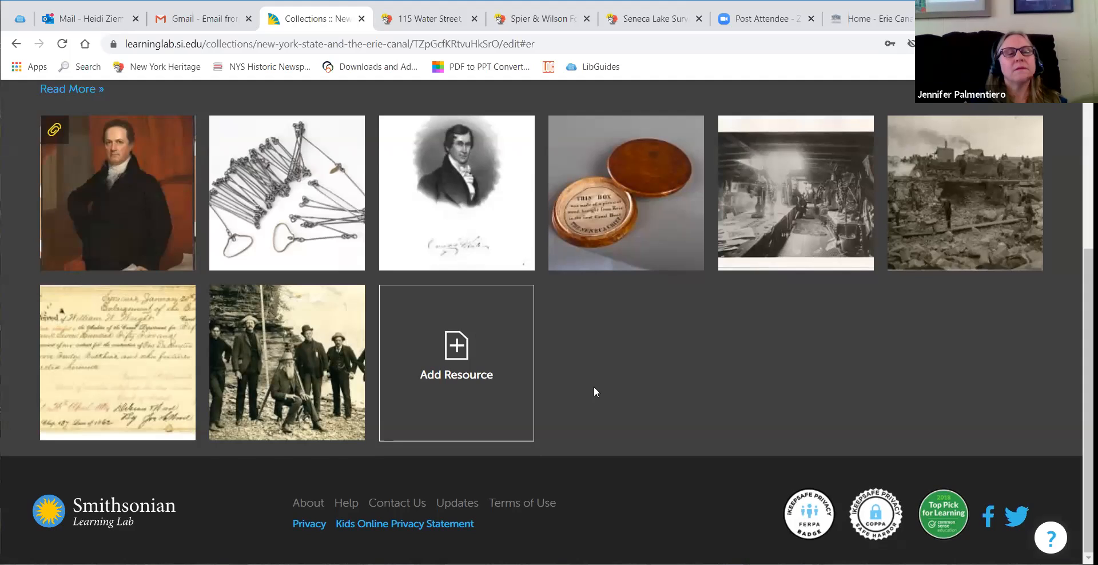
Step: Move the Seneca Lake Survey Party resource to the third position in the collection
scroll(594, 386, up, 3)
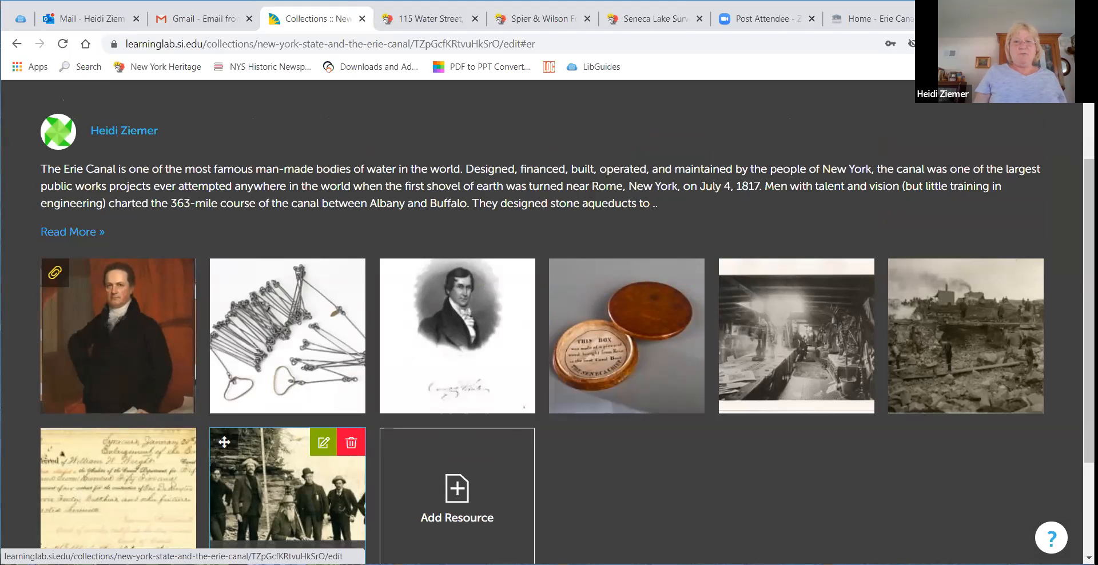
drag(224, 441, 457, 335)
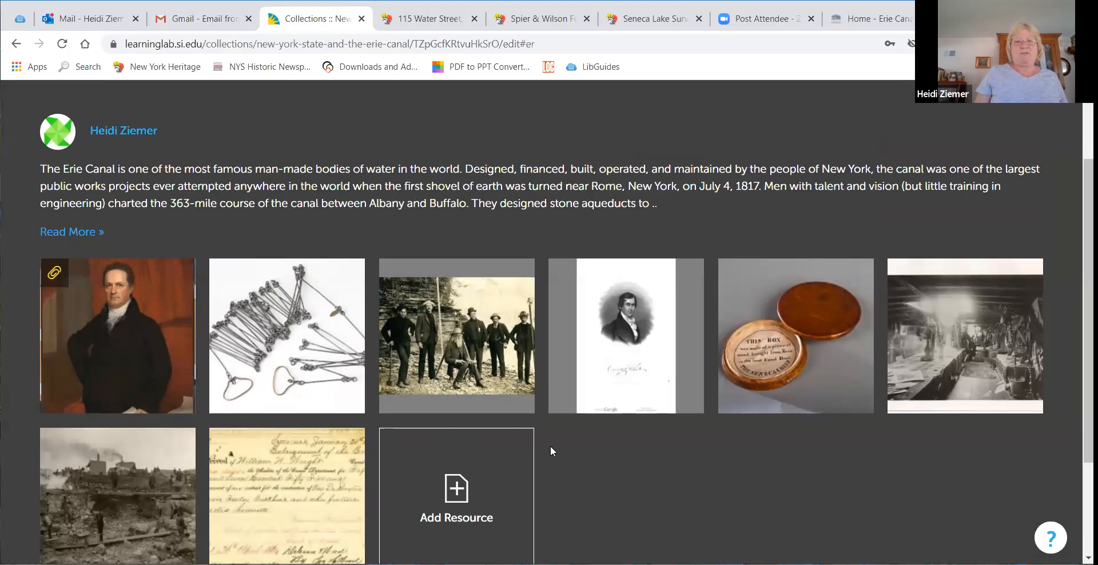
mouse_move(482, 372)
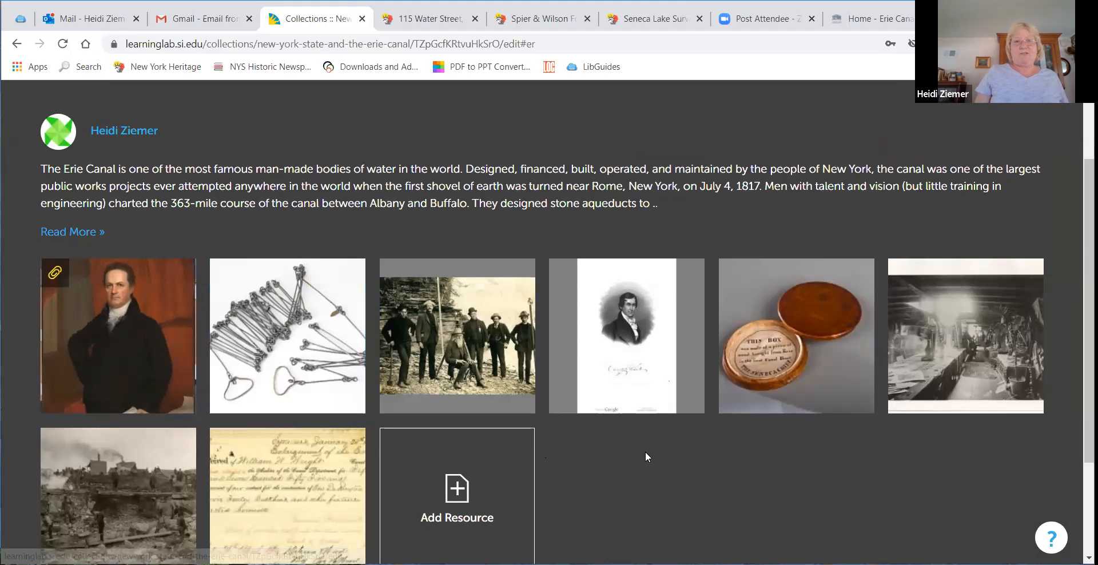
Step: Save the Erie Canal collection and finish editing it
scroll(644, 454, down, 3)
scroll(613, 480, up, 1)
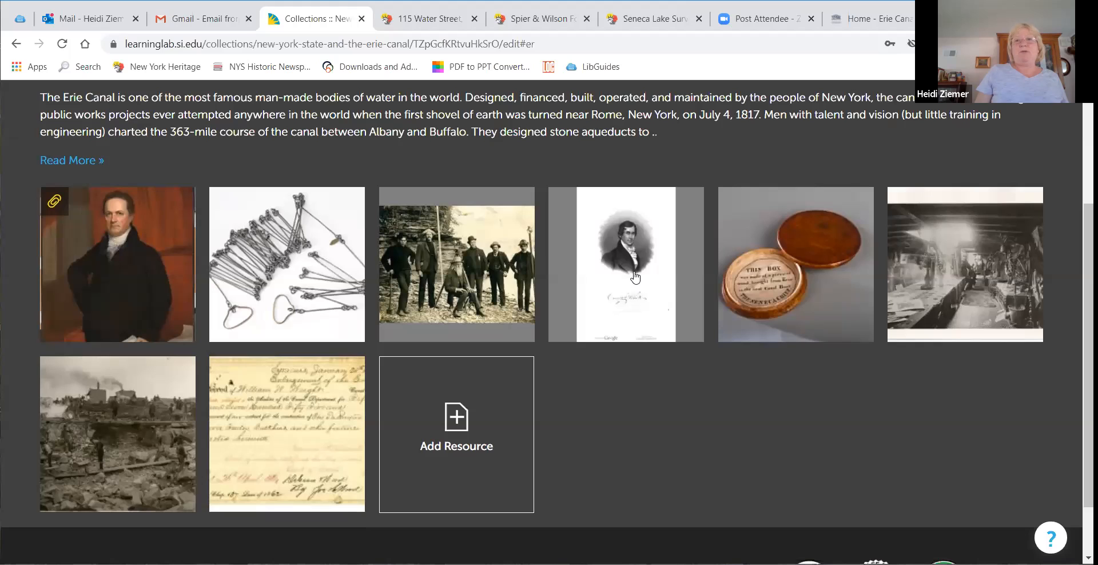
mouse_move(635, 277)
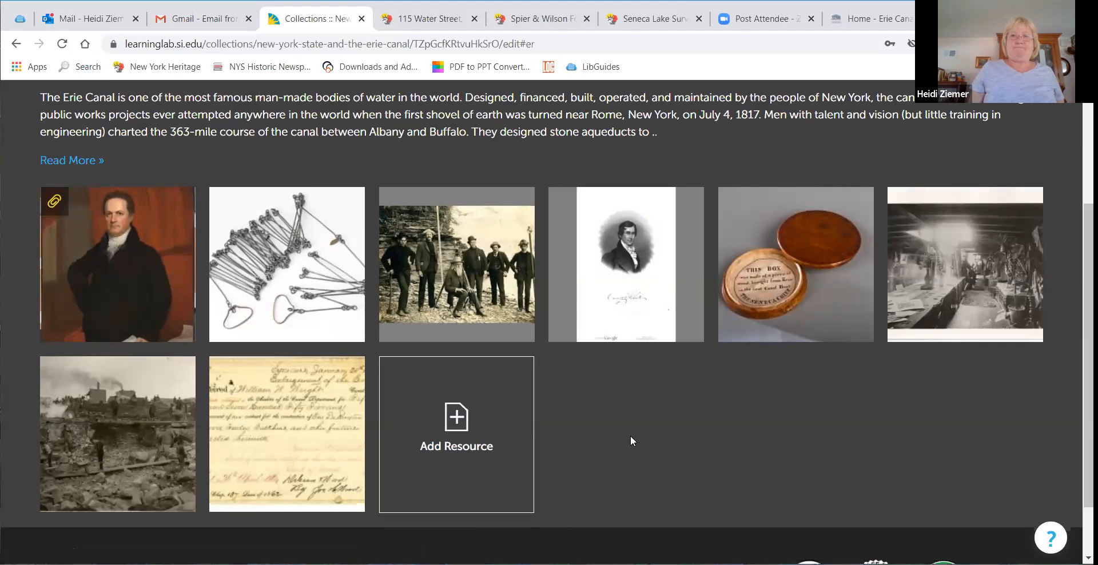
scroll(631, 440, up, 3)
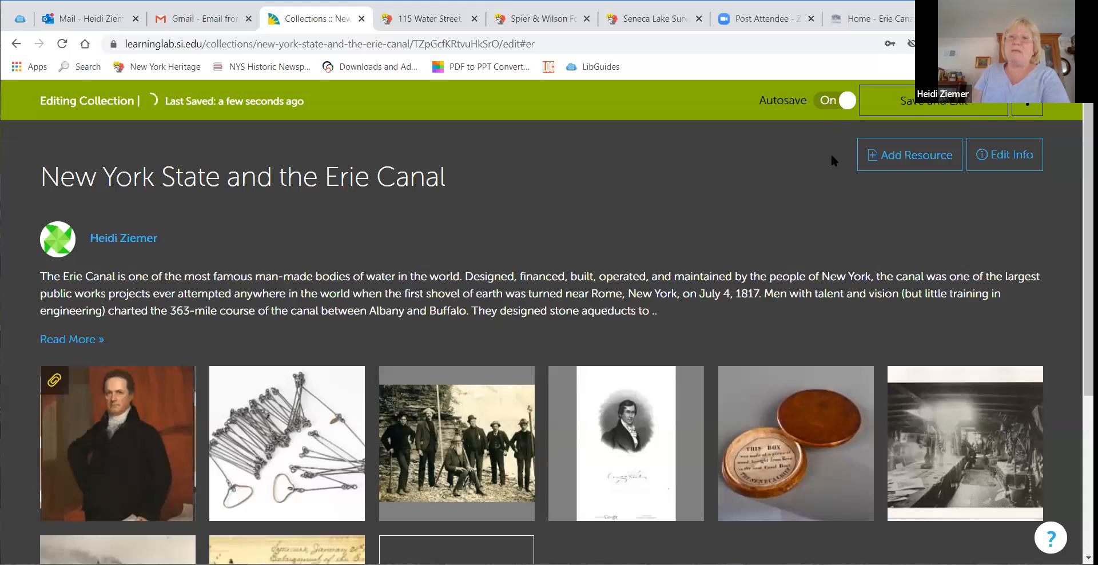
click(924, 106)
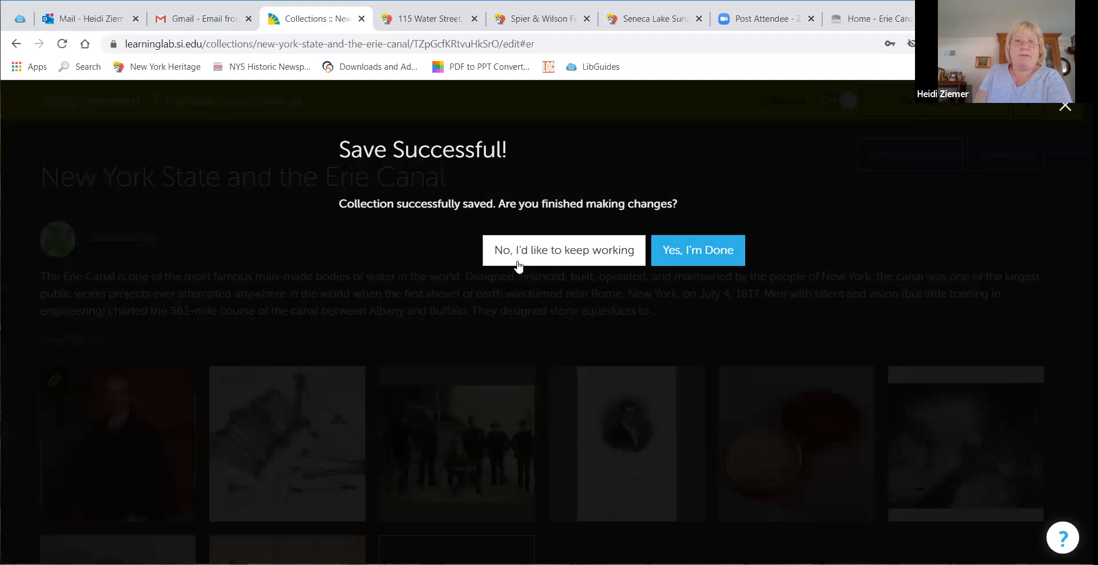
click(684, 253)
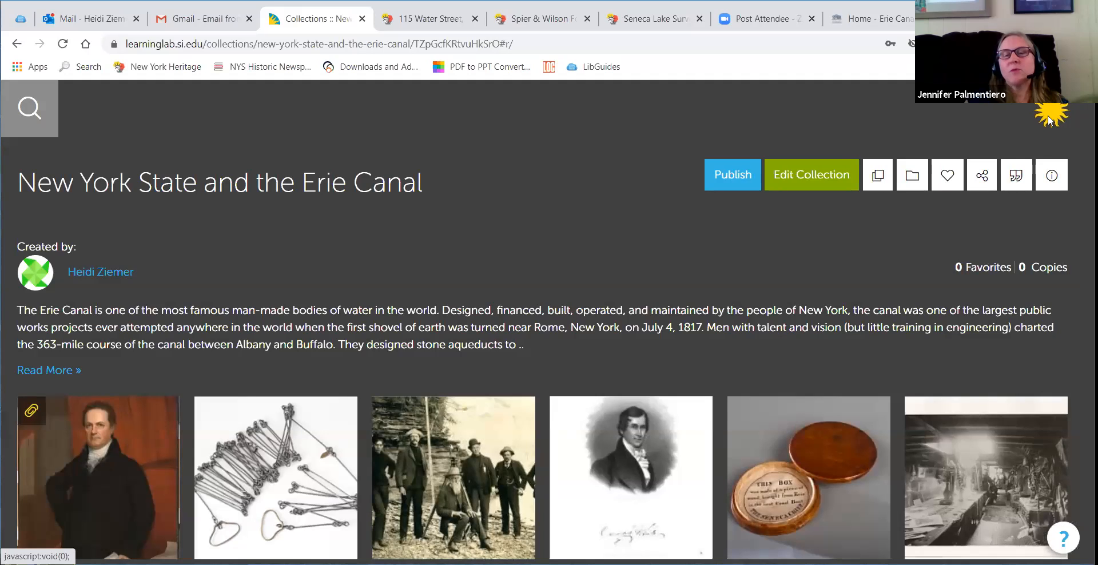
Step: Go to My Collections and start a new collection titled Life in Newburgh, NY
click(1049, 120)
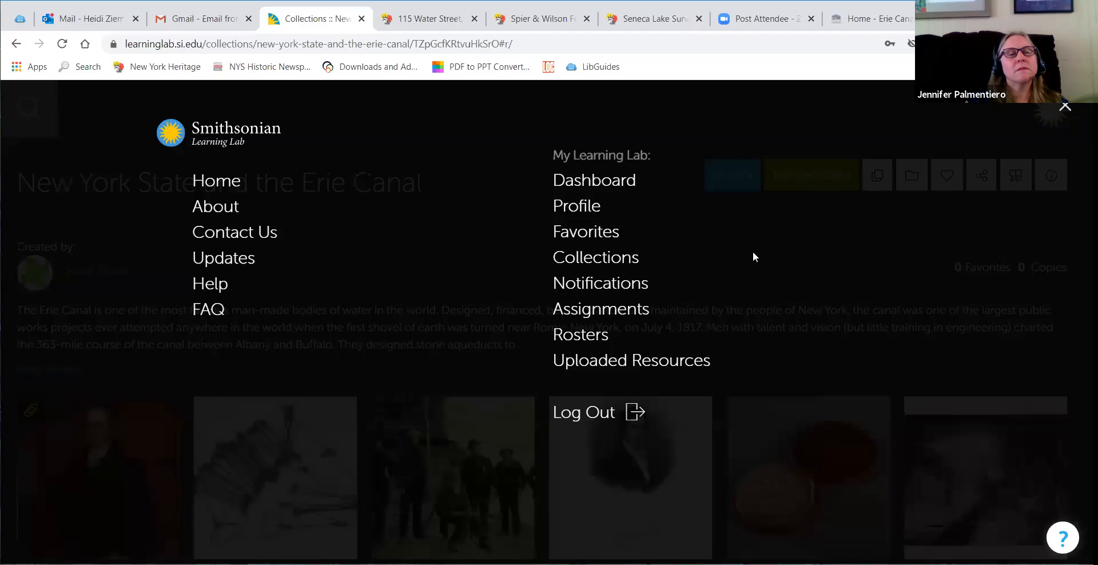
click(626, 263)
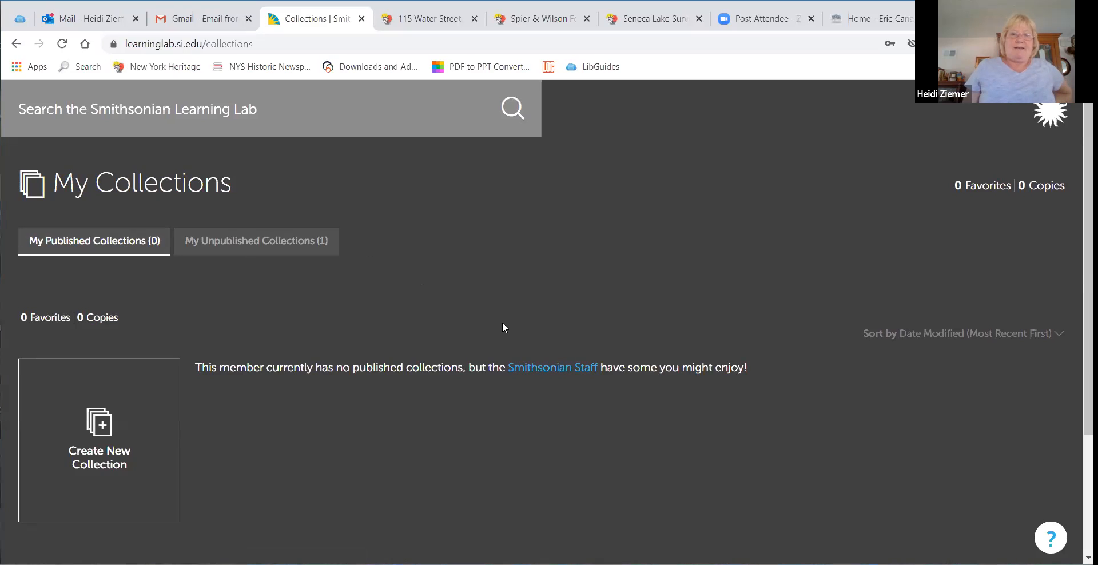
click(99, 436)
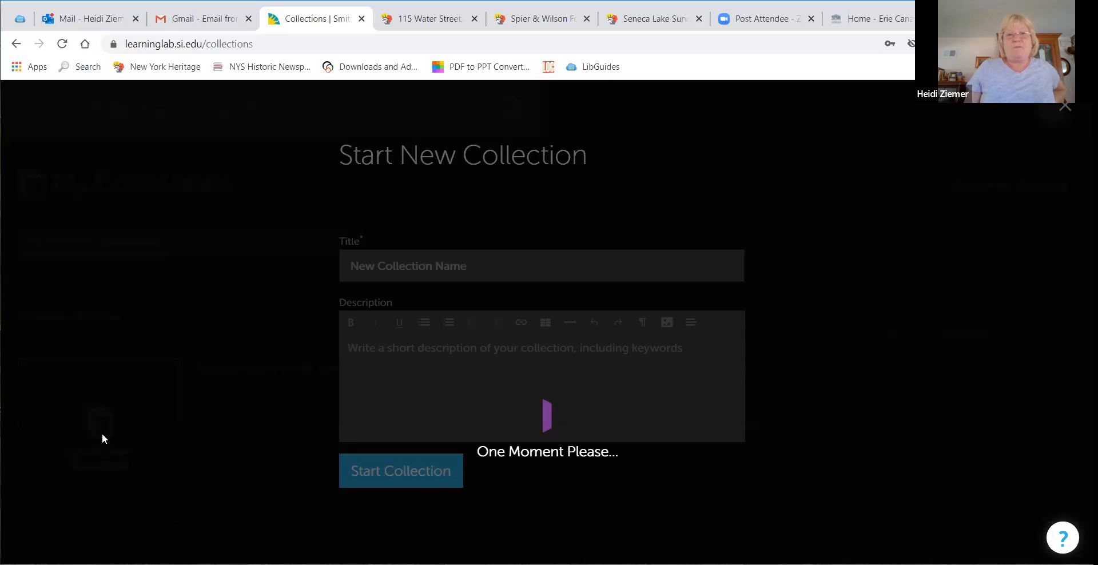
click(479, 265)
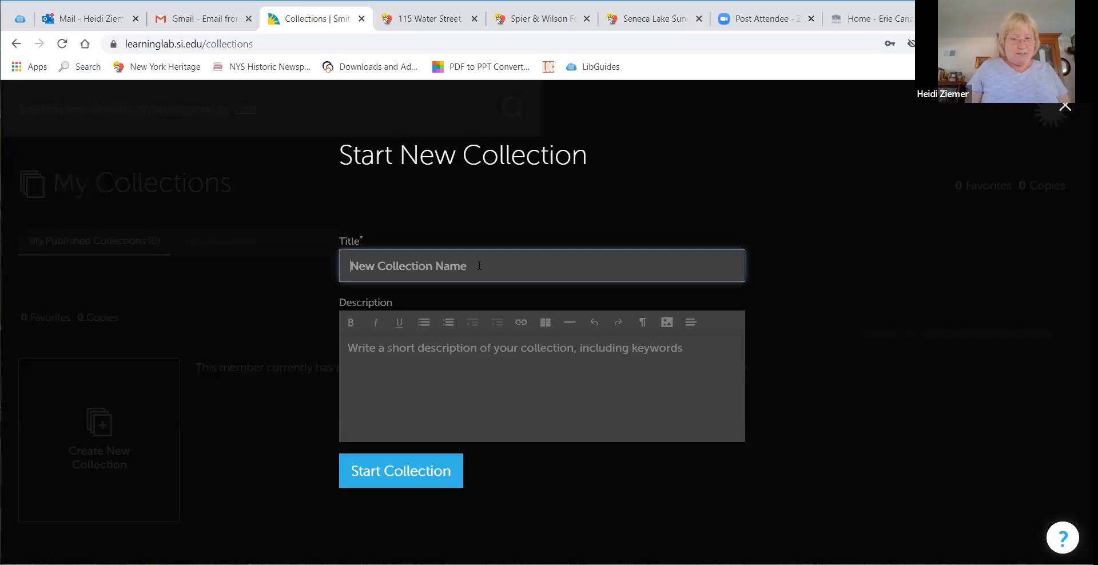
text(Life in Newburgh, NY)
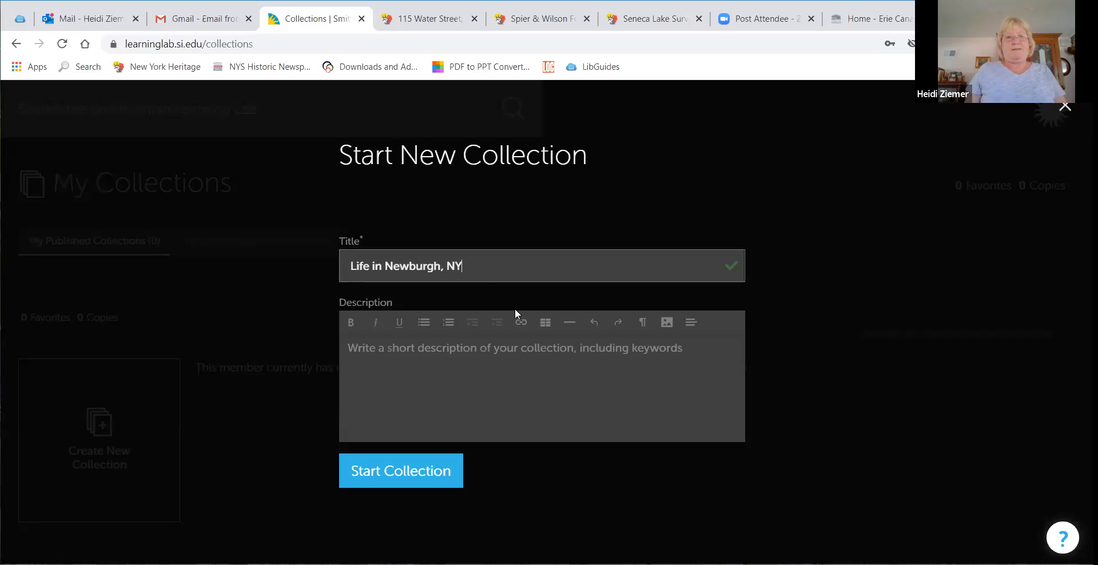
Step: Enter the description "People, places and events that shaped ....." and create the collection
click(506, 357)
text(P)
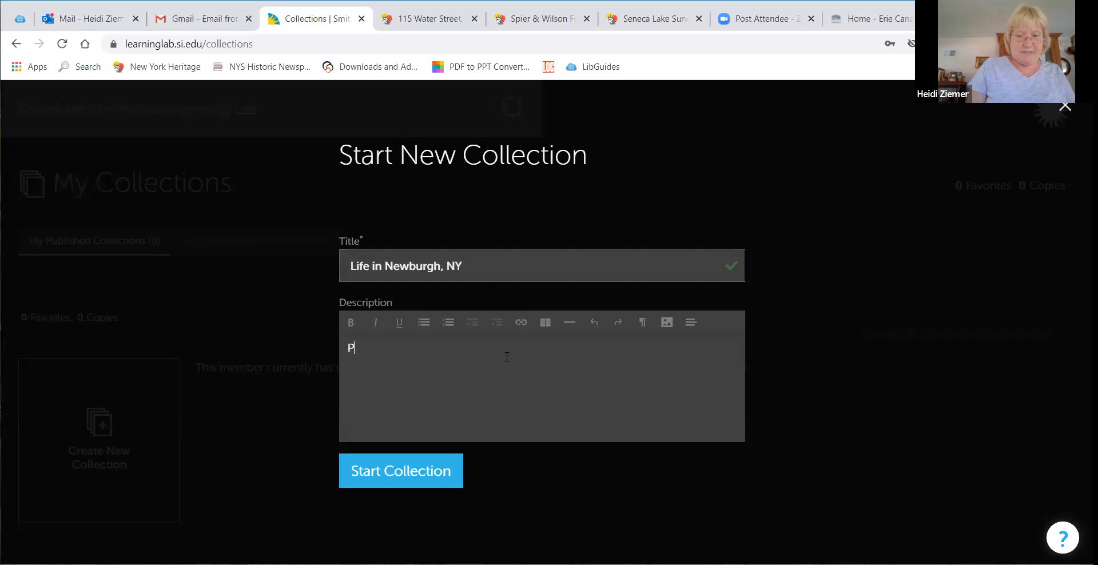
text(eople, places)
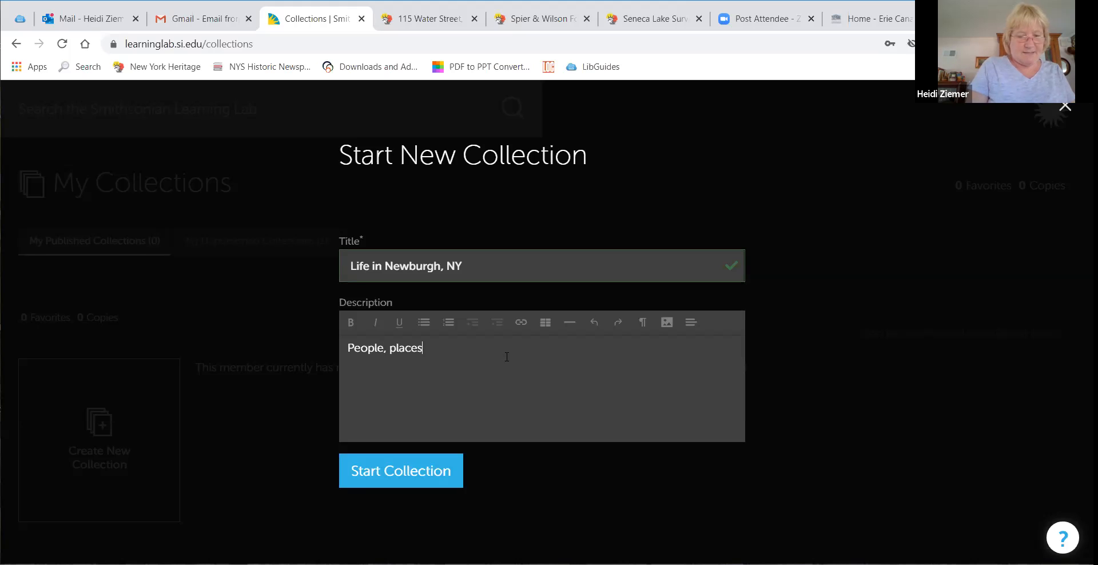
text( and events that shaped .....)
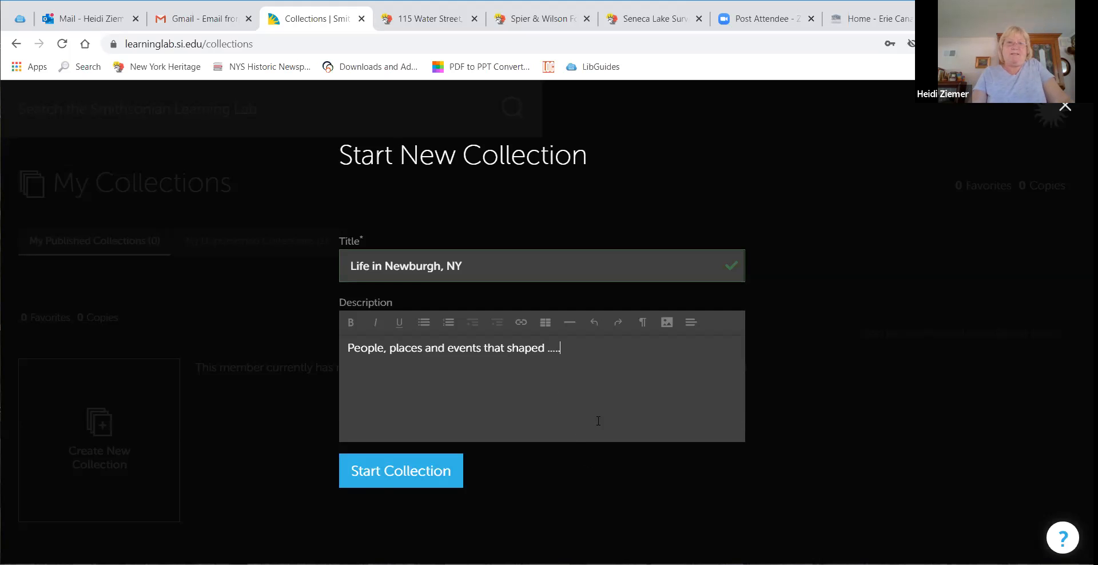
click(382, 474)
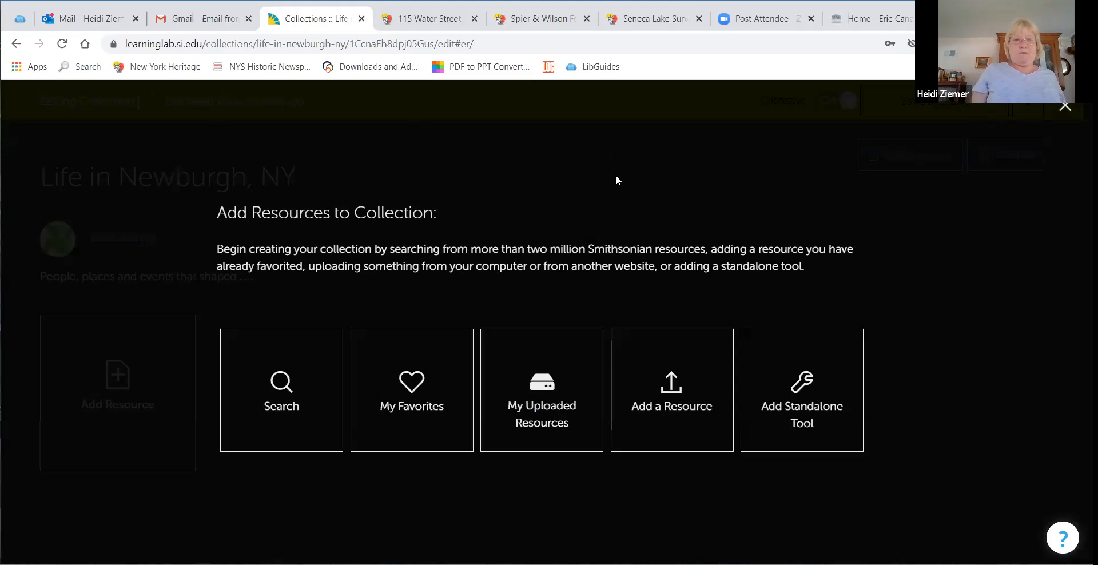
Step: Search the Smithsonian resources for newburgh, new york to add to the collection
click(297, 385)
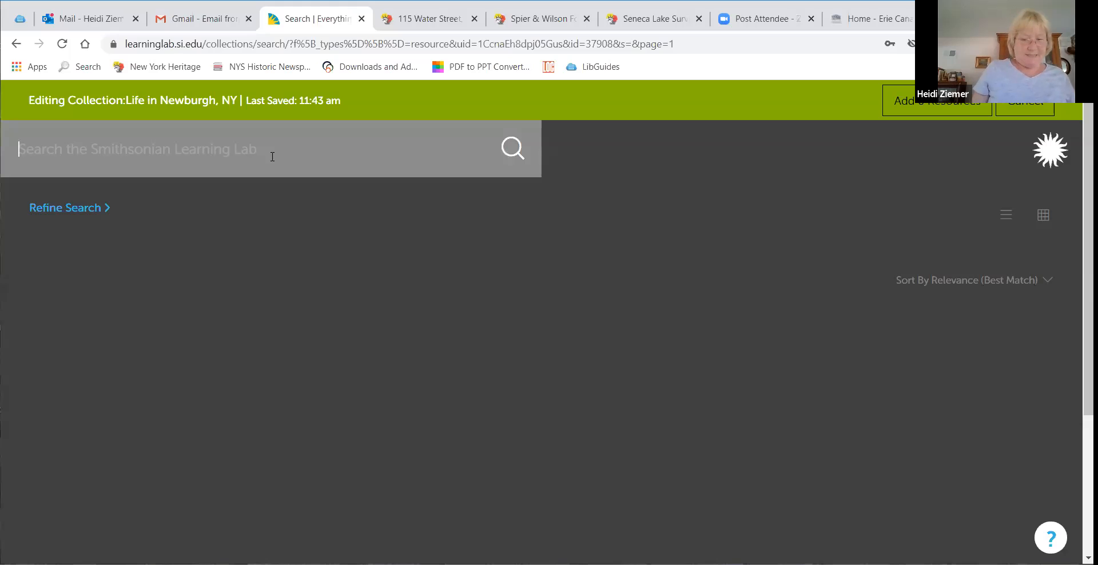
text(newbur)
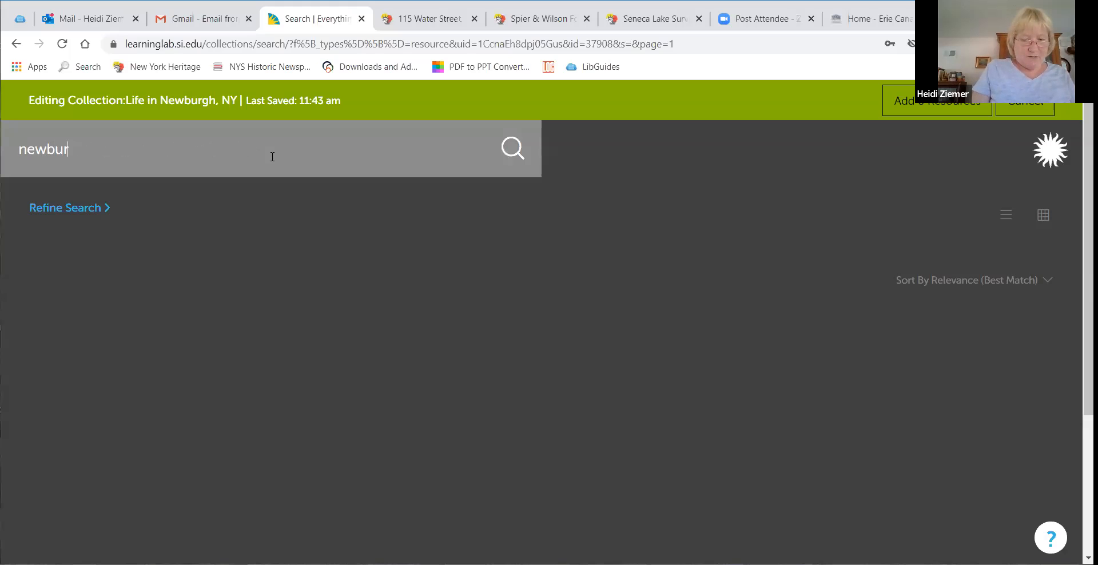
text(gh, new york)
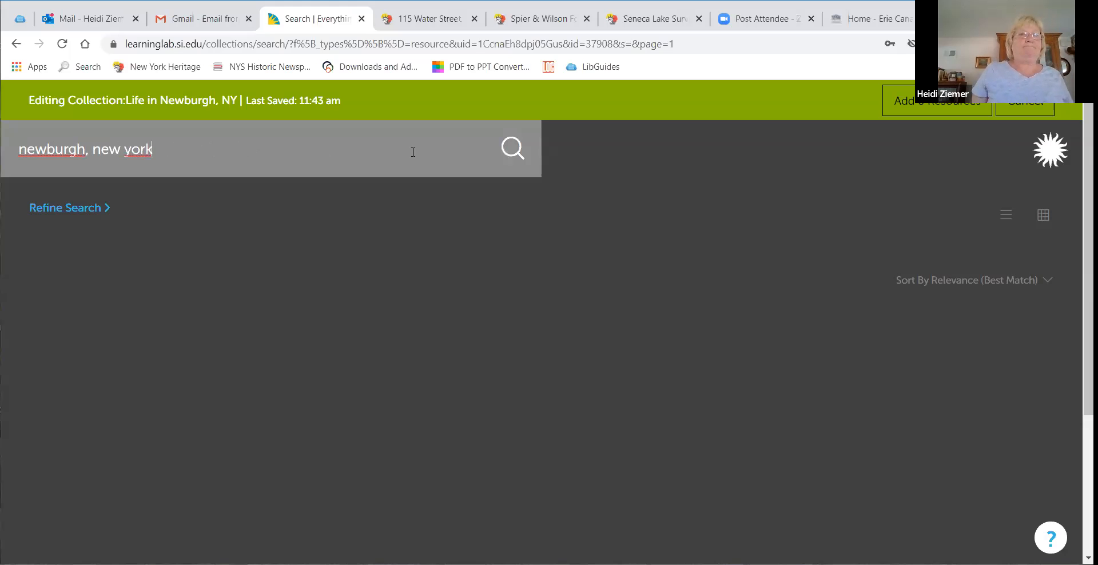
click(514, 143)
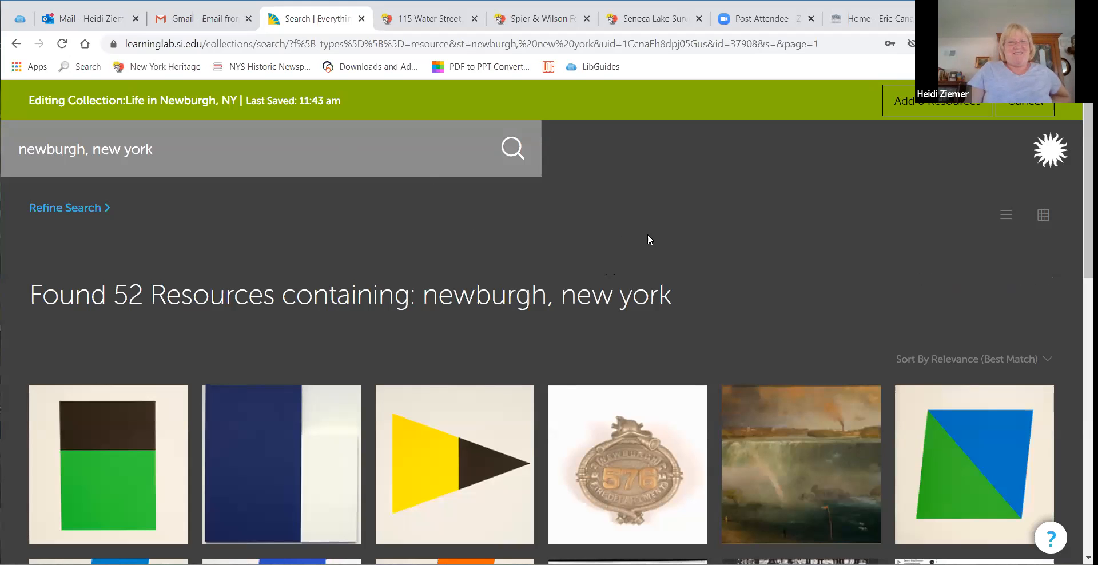
Step: Browse the search results for resources related to Newburgh
scroll(648, 234, down, 1)
scroll(648, 235, up, 1)
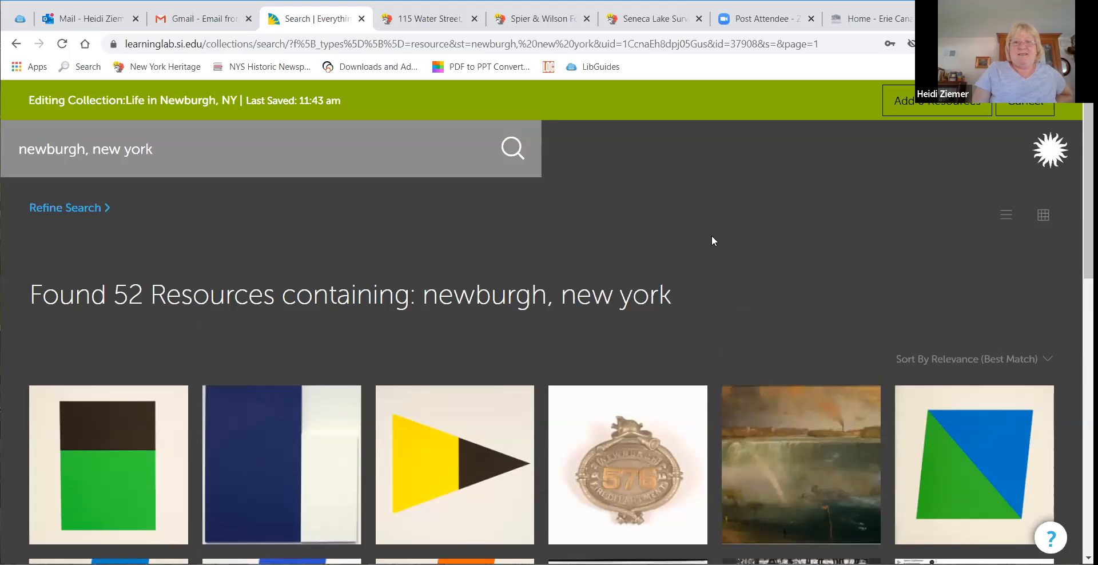
scroll(712, 238, down, 2)
mouse_move(635, 330)
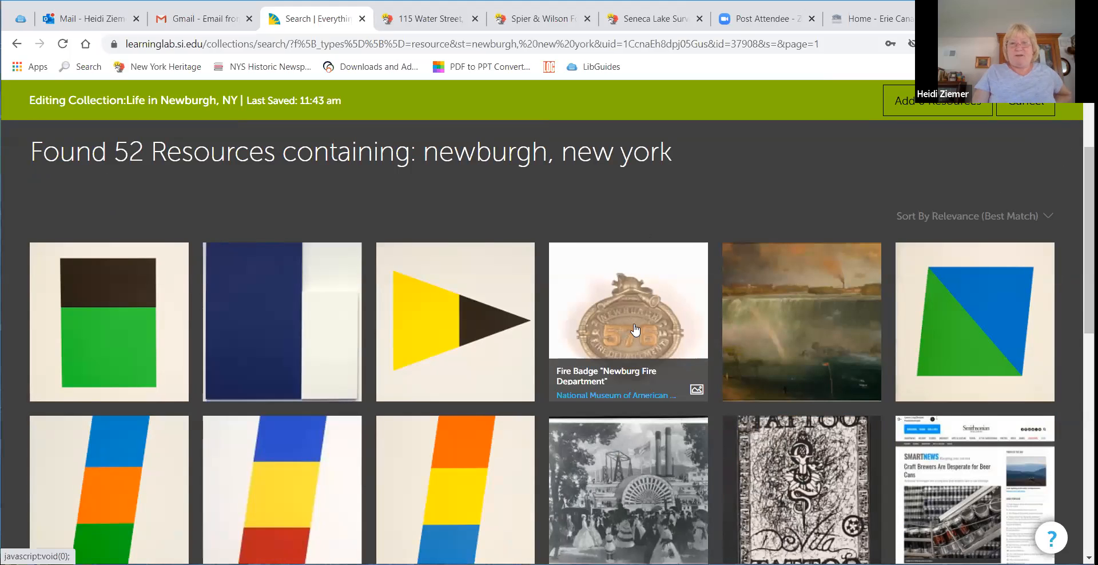
scroll(812, 349, down, 2)
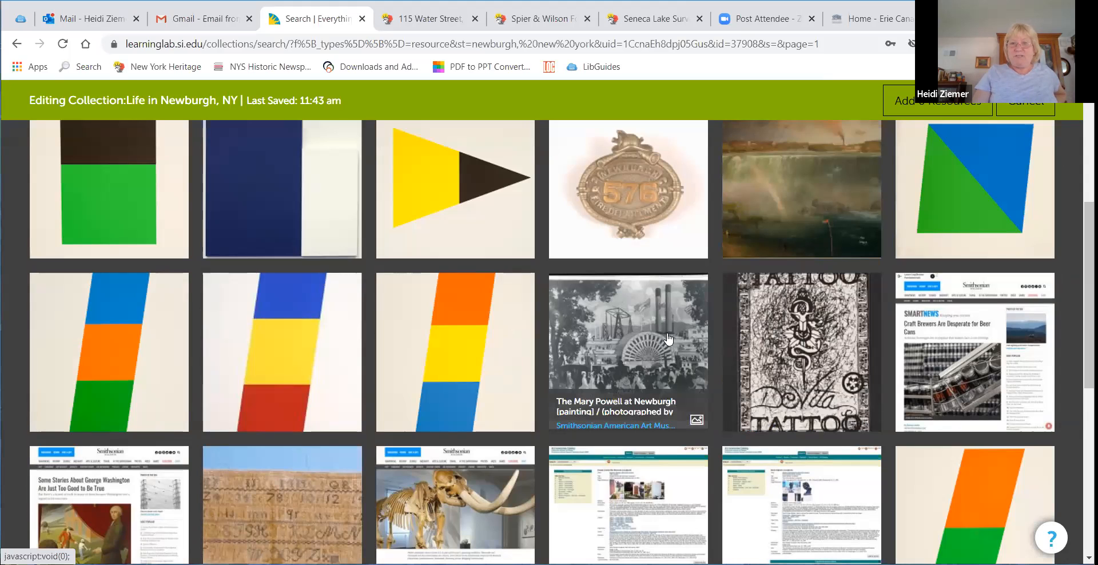
scroll(667, 339, down, 2)
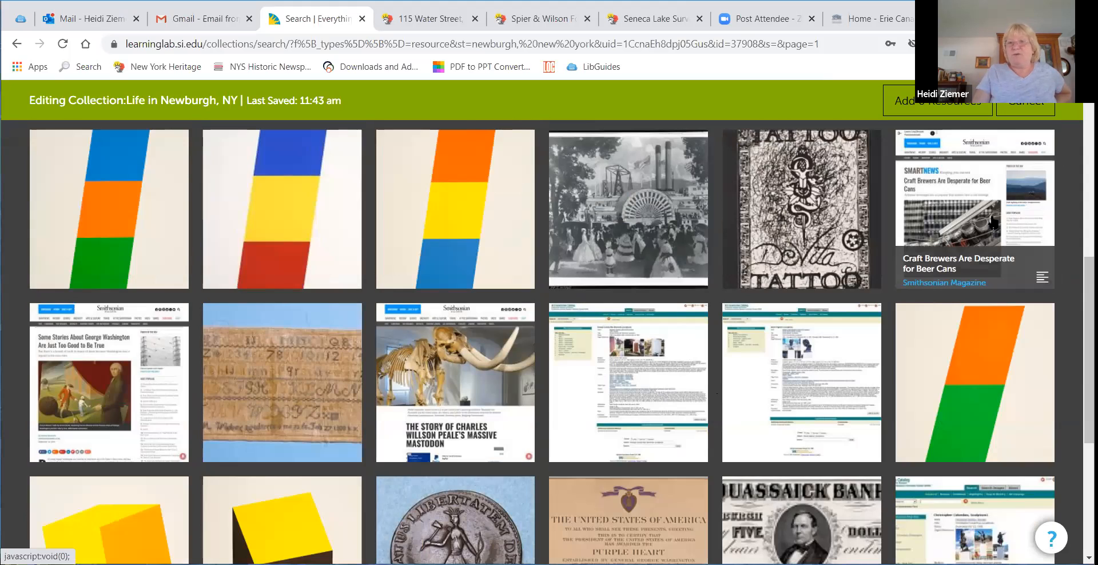
scroll(993, 221, down, 3)
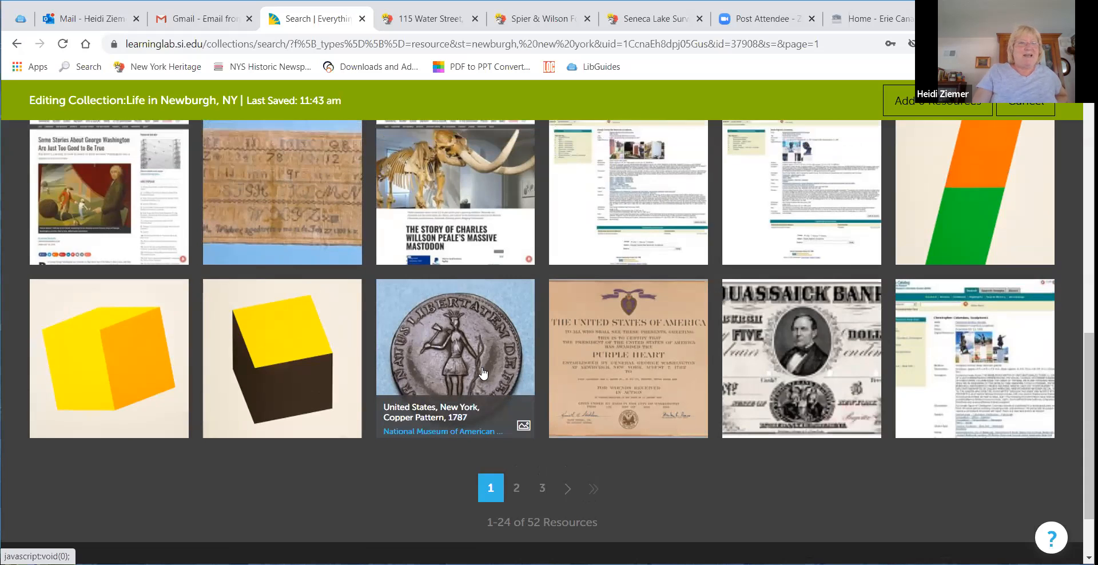
scroll(479, 370, up, 3)
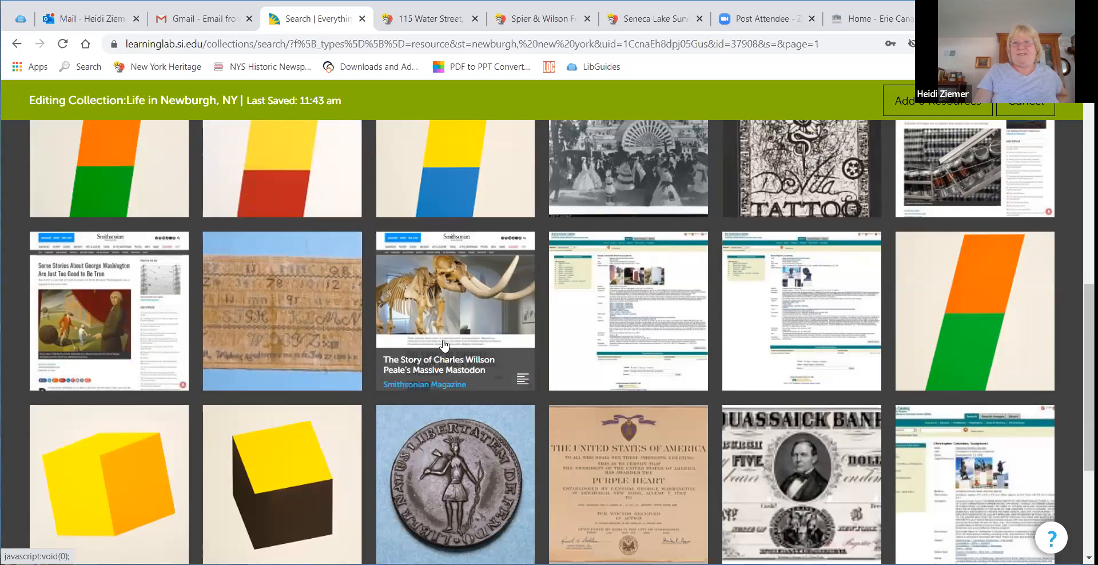
scroll(444, 337, up, 2)
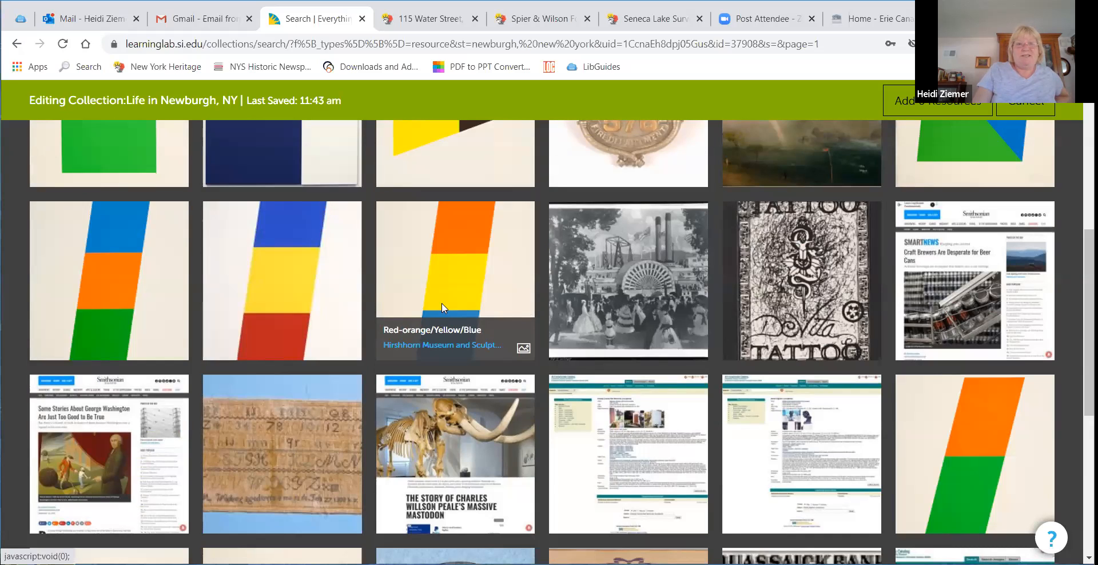
click(441, 308)
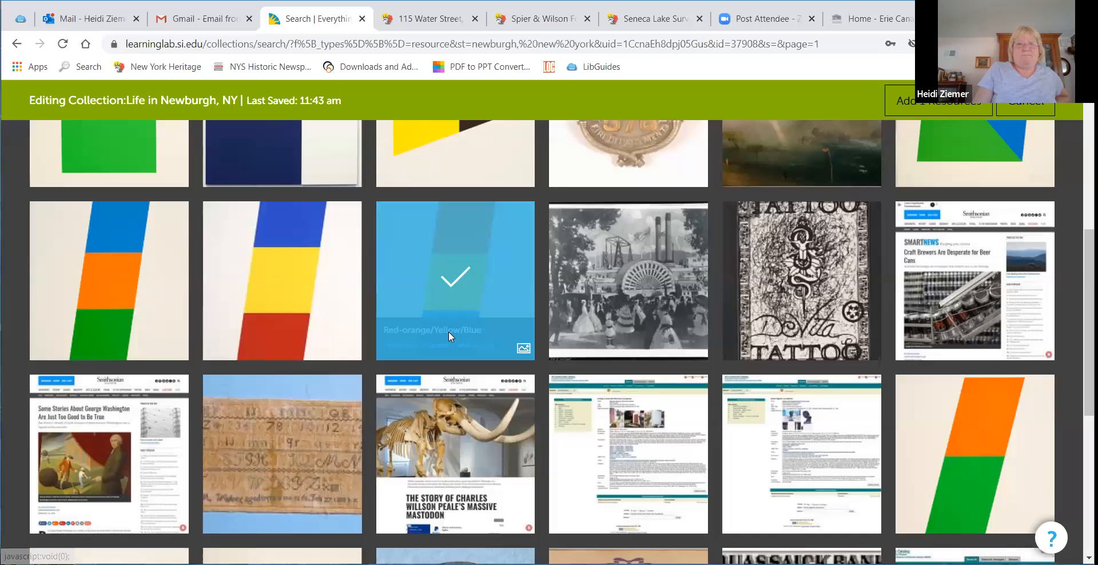
click(448, 331)
scroll(455, 259, up, 1)
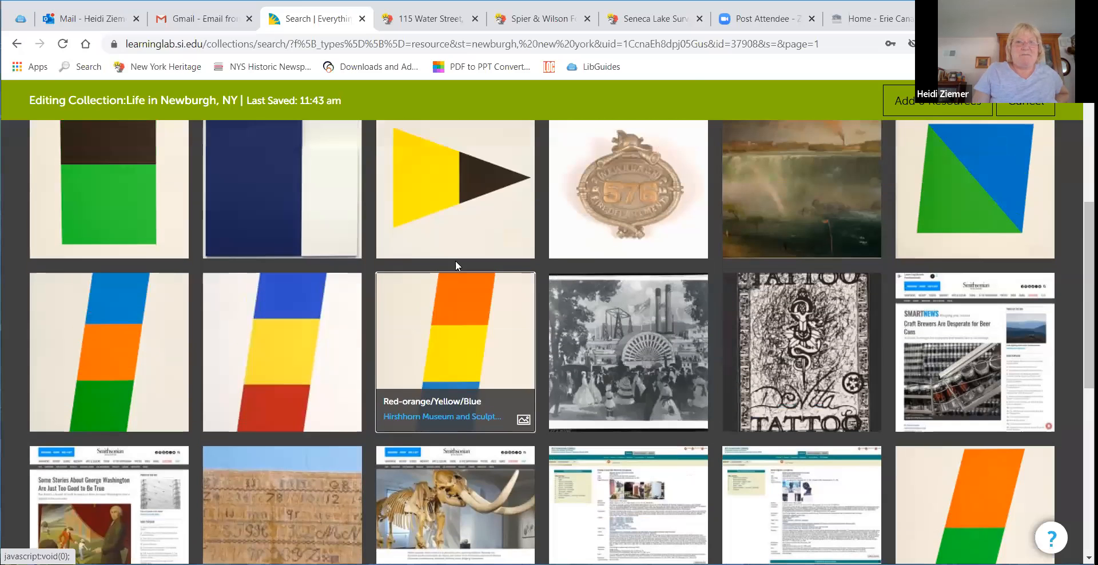
click(410, 339)
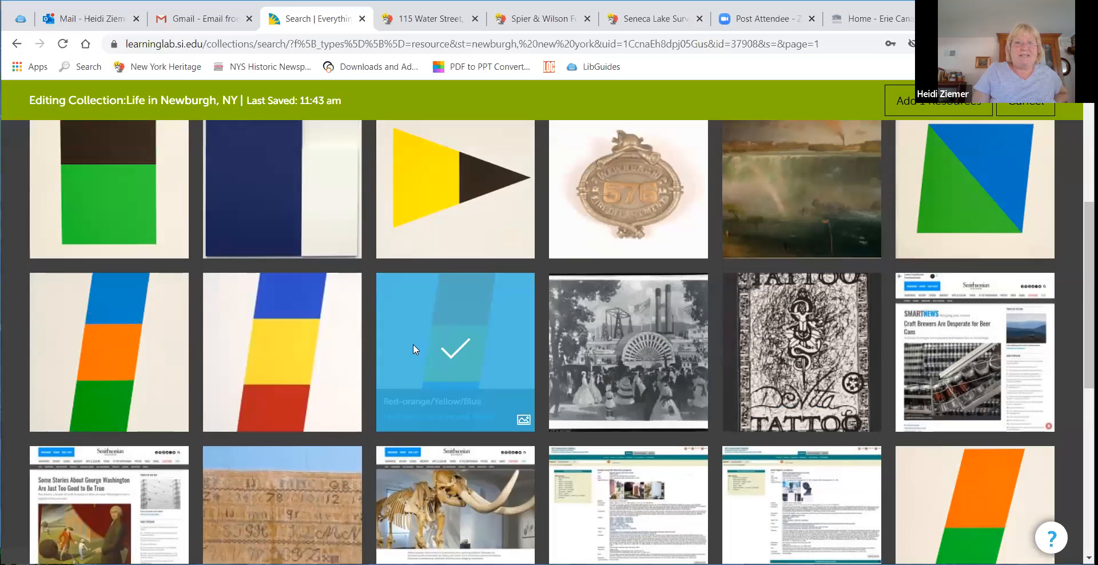
click(461, 376)
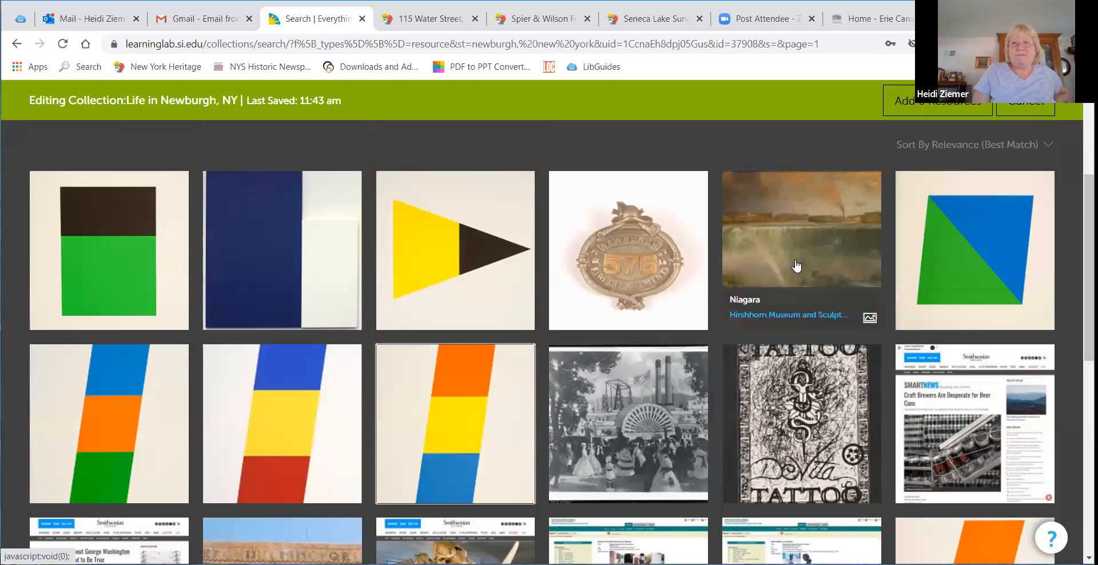
scroll(793, 216, down, 1)
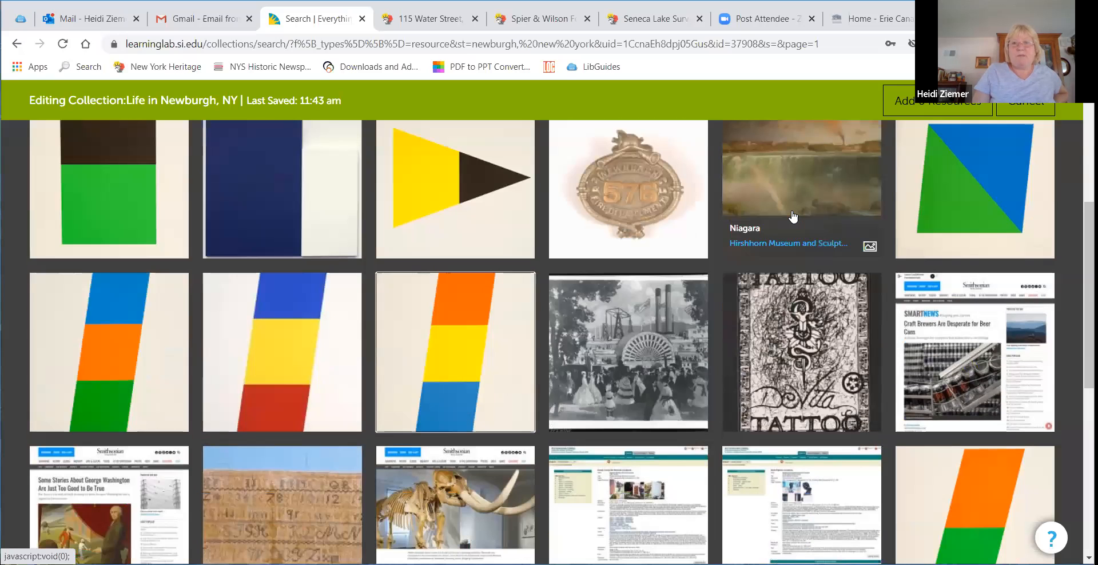
scroll(786, 221, up, 1)
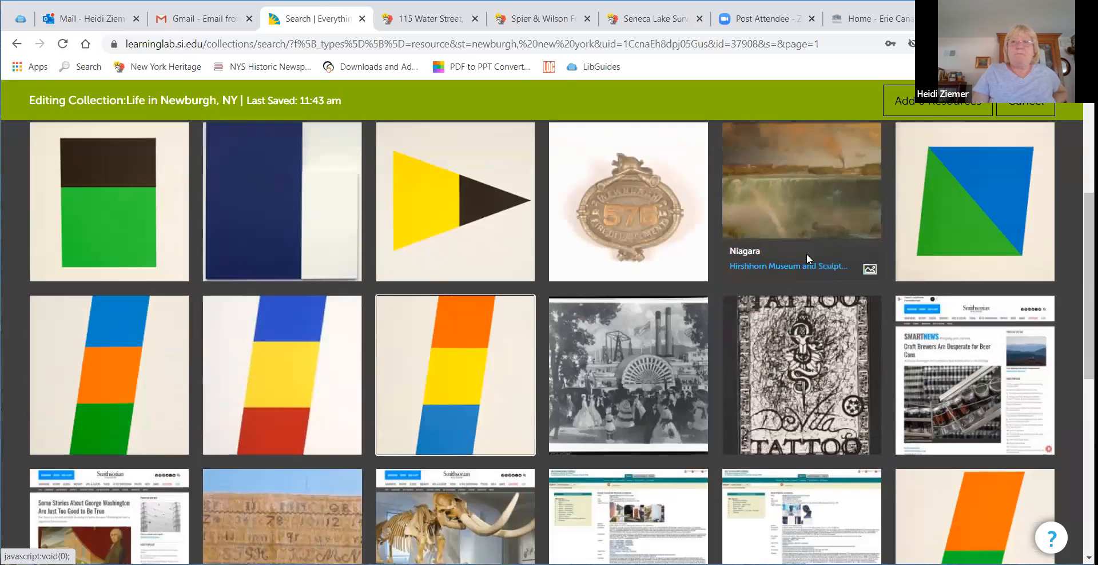
scroll(807, 252, up, 3)
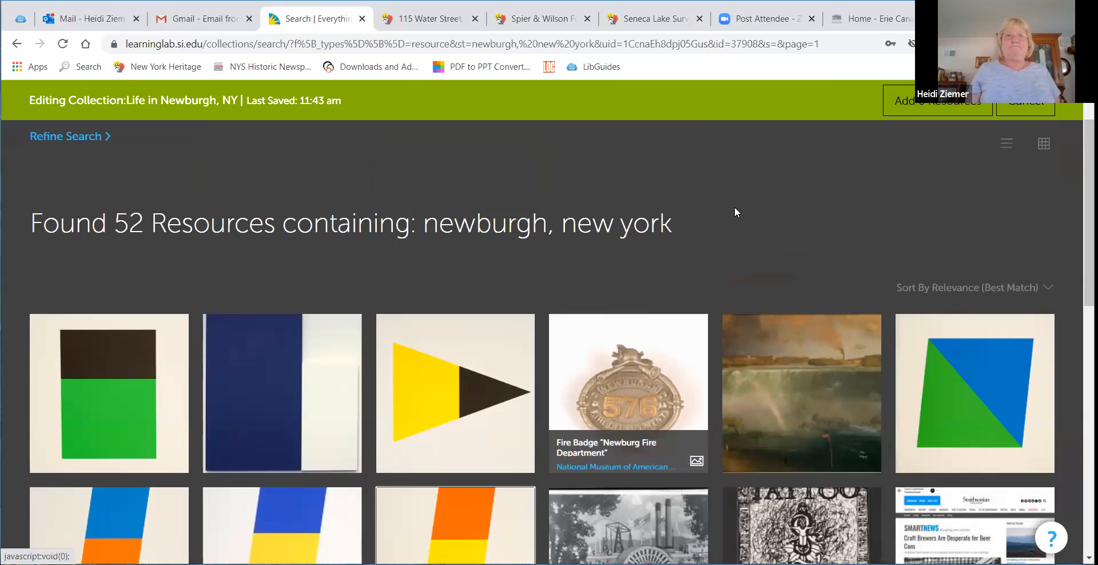
scroll(735, 212, up, 2)
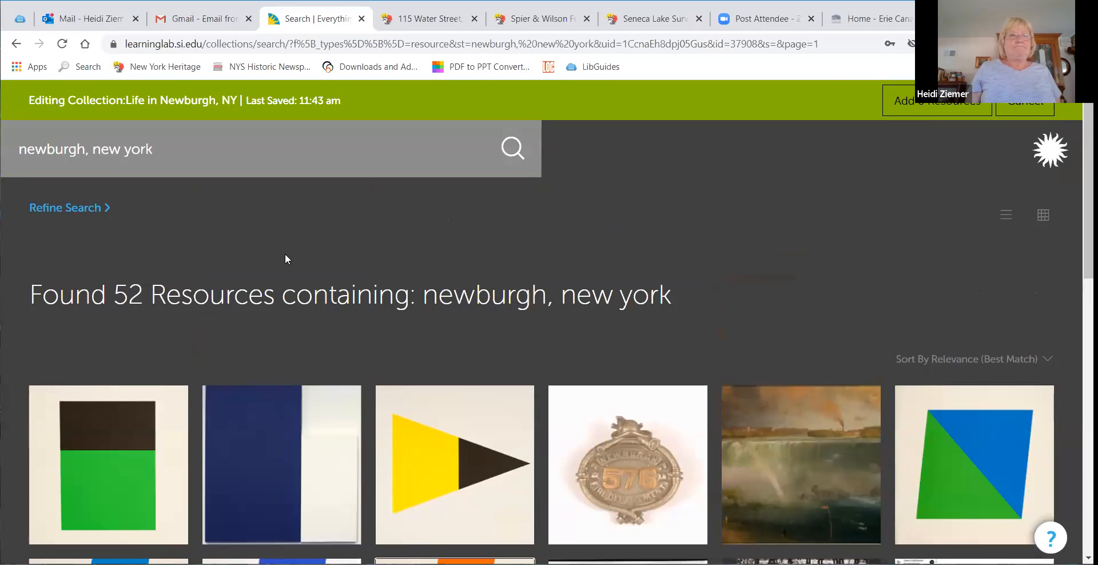
scroll(687, 266, down, 3)
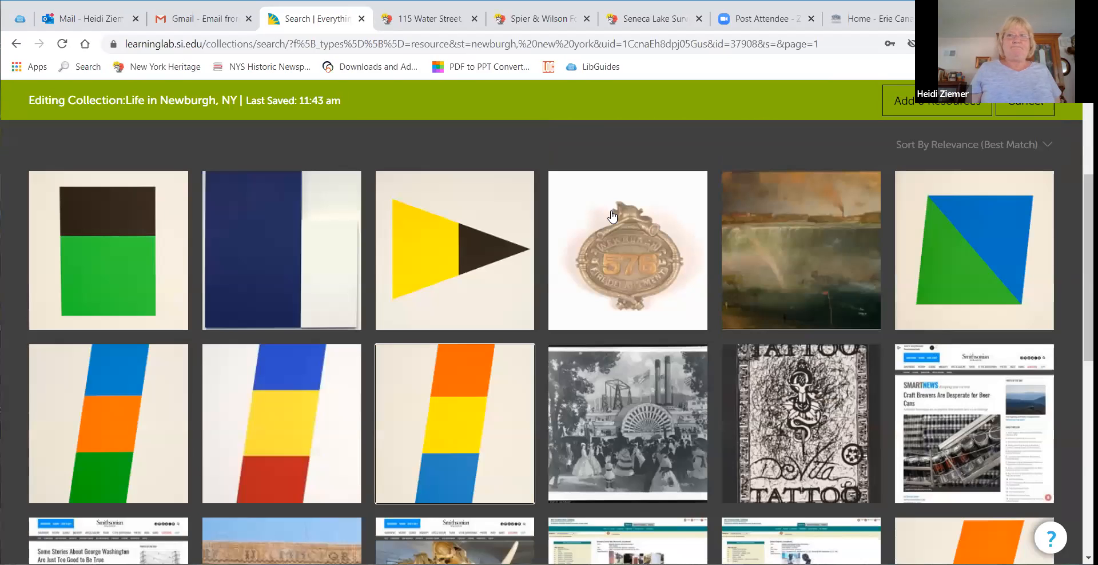
scroll(537, 342, up, 3)
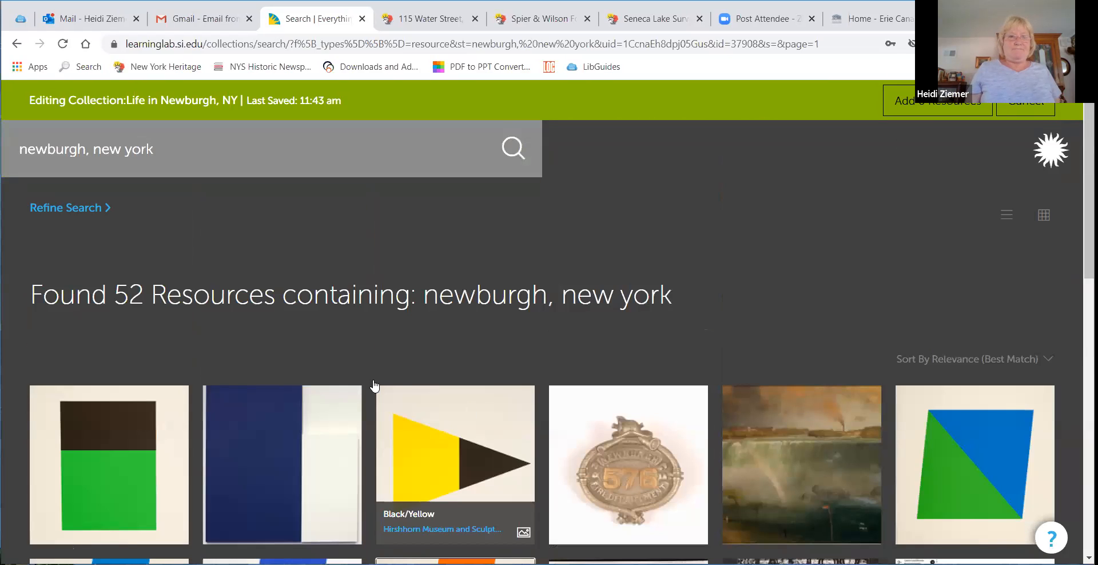
Step: Browse the newburgh, new york results in the collection editor and select the White Relief over Dark Blue resource
scroll(373, 385, down, 3)
scroll(538, 439, down, 6)
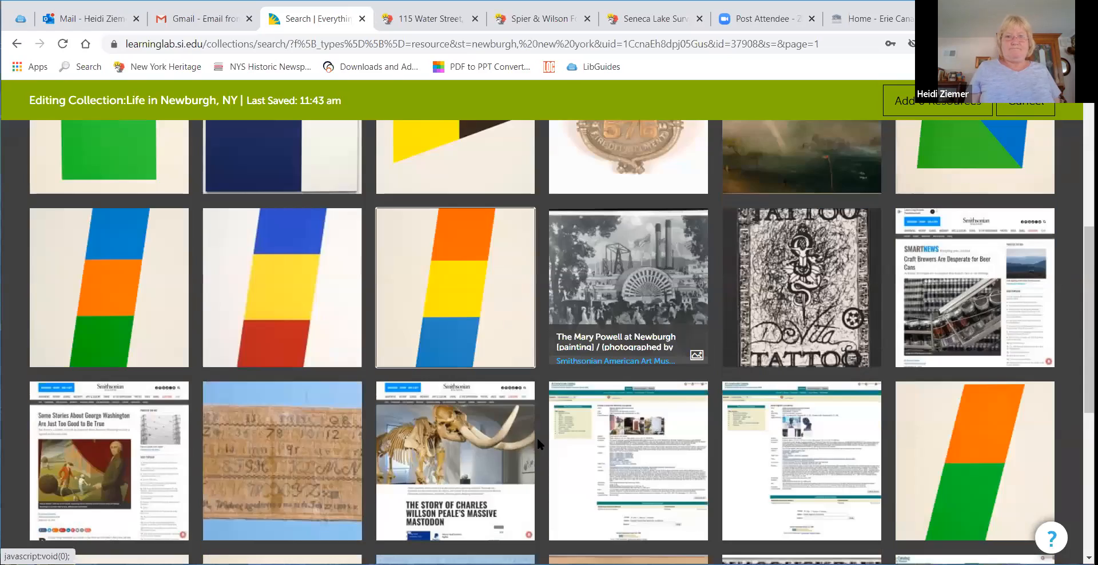
scroll(646, 420, up, 4)
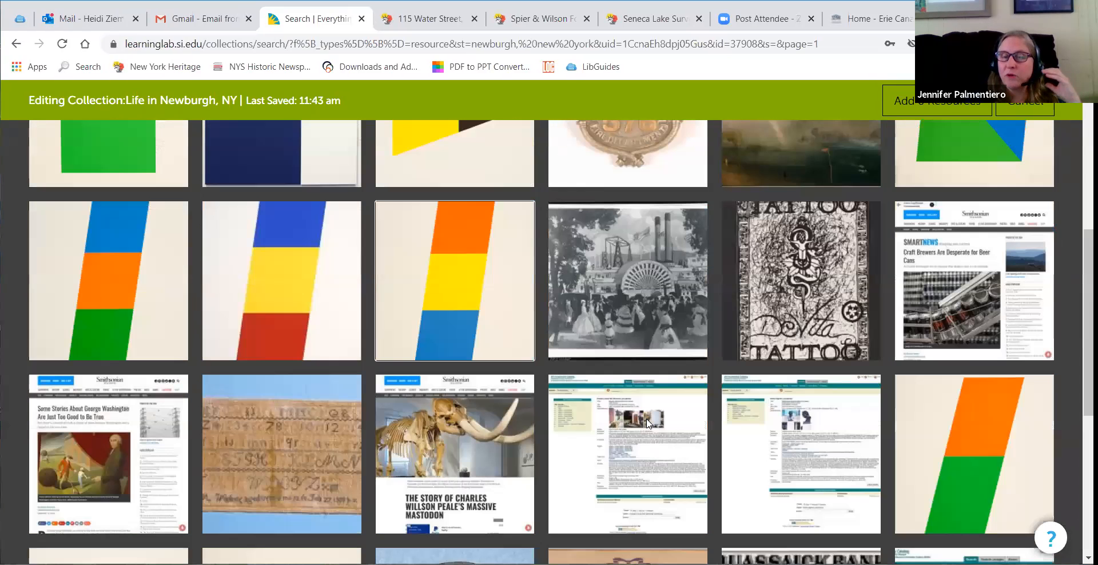
scroll(648, 416, up, 5)
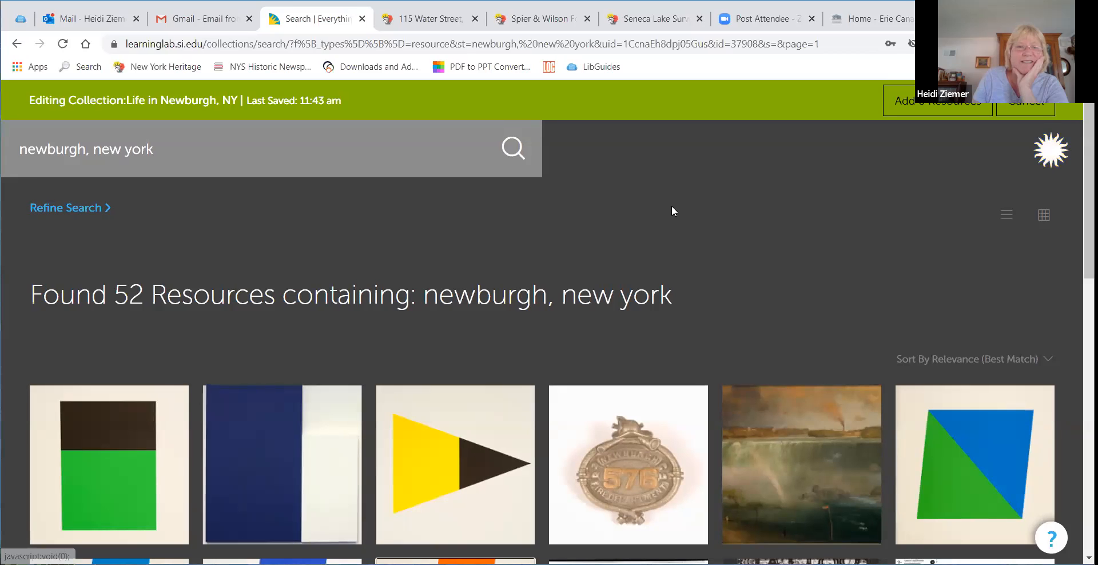
click(293, 420)
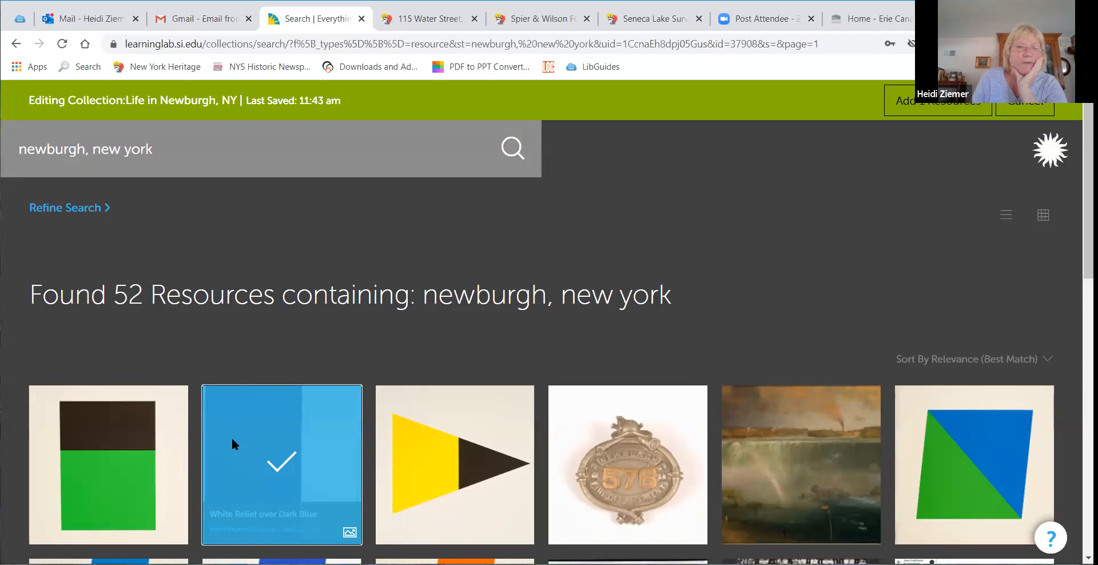
scroll(231, 435, down, 3)
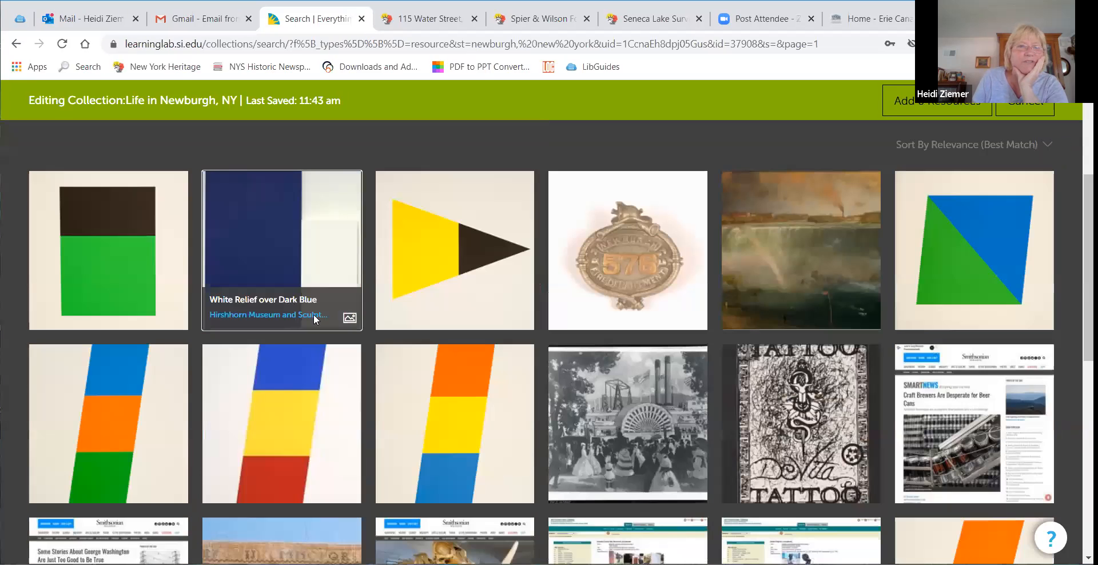
scroll(447, 302, up, 3)
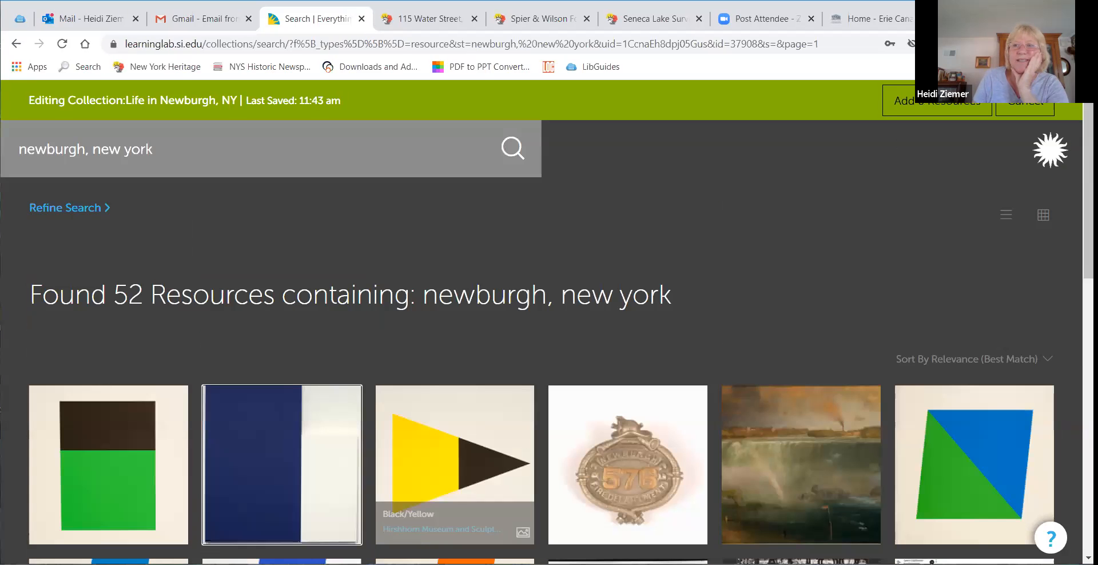
Step: Leave the collection editor for the Learning Lab home page, open Discover and search for newburgh, ny
click(1044, 160)
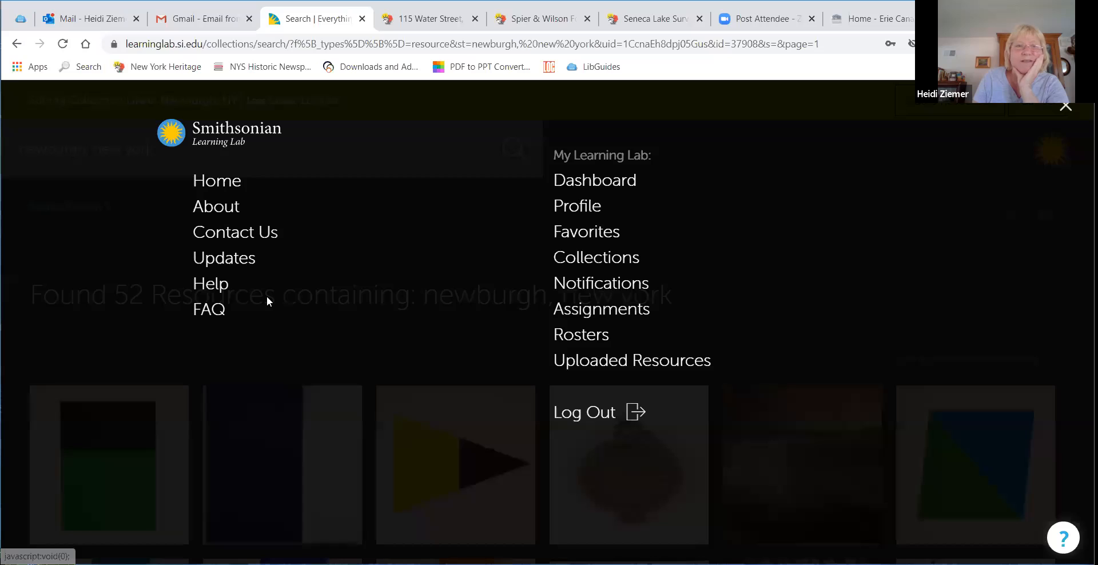
click(234, 182)
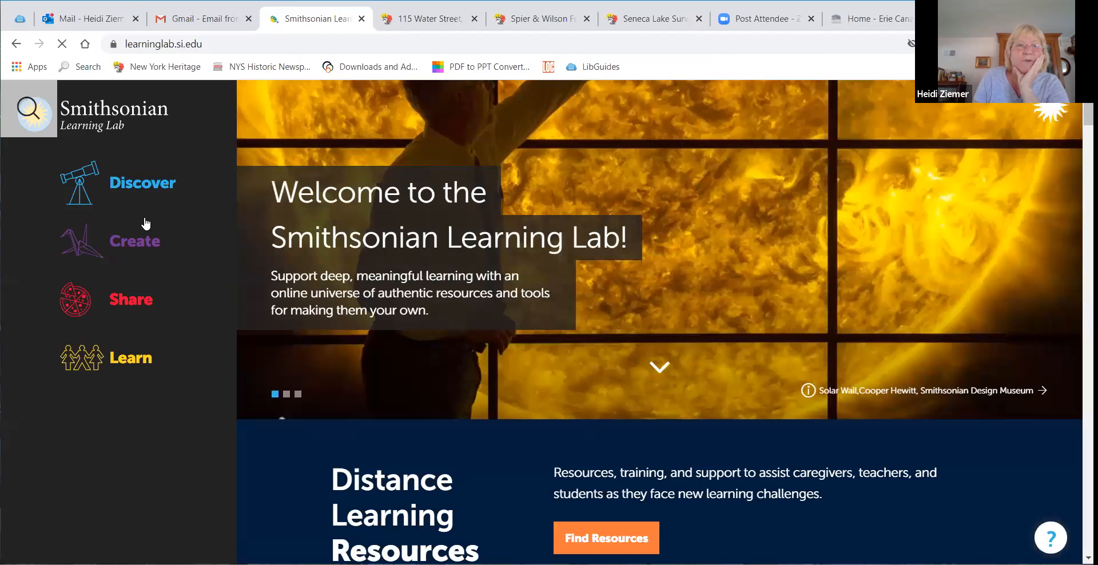
click(168, 196)
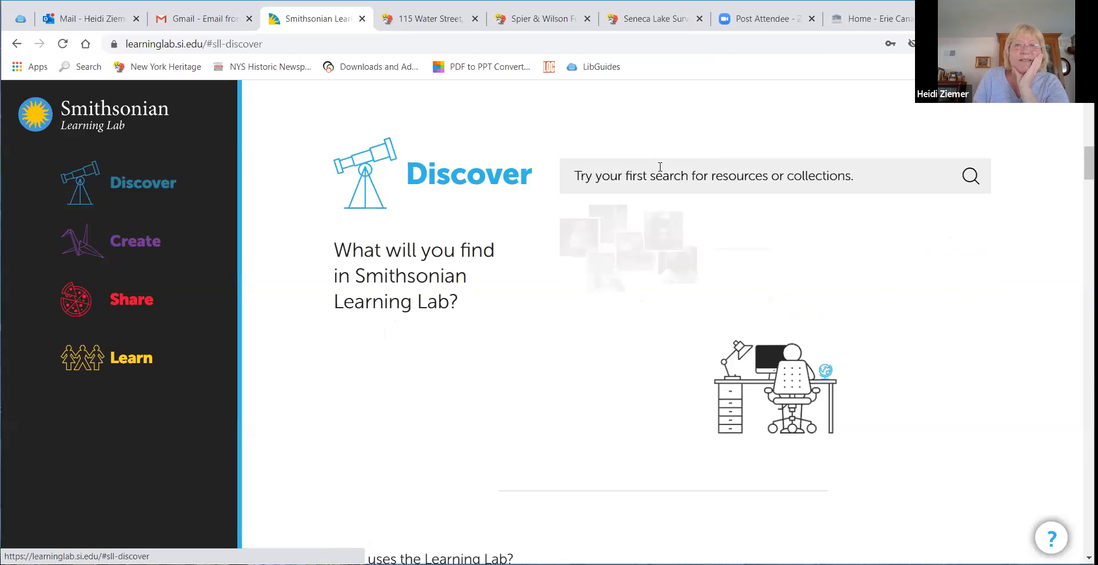
click(660, 167)
text(newburgh, )
text(ny)
key(Return)
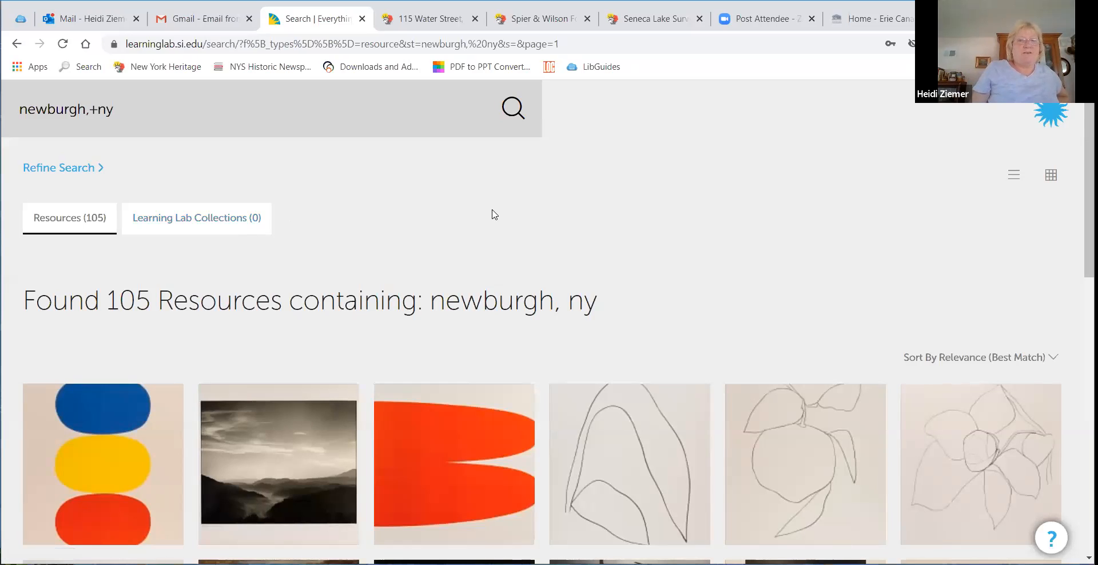
Step: Browse the newburgh, ny resource results across pages 1 to 3
scroll(560, 205, down, 5)
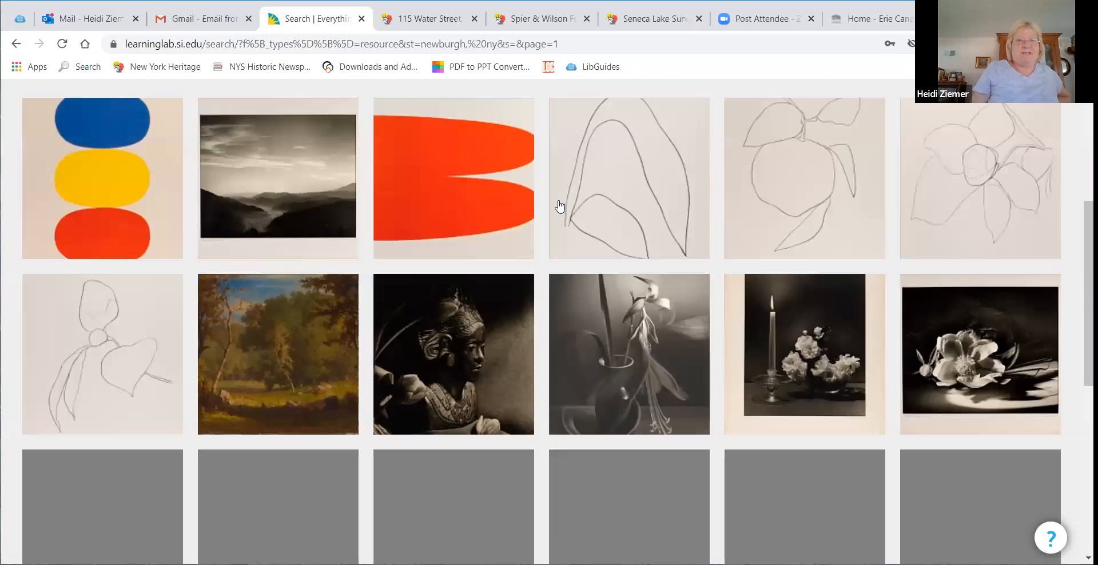
scroll(293, 222, down, 3)
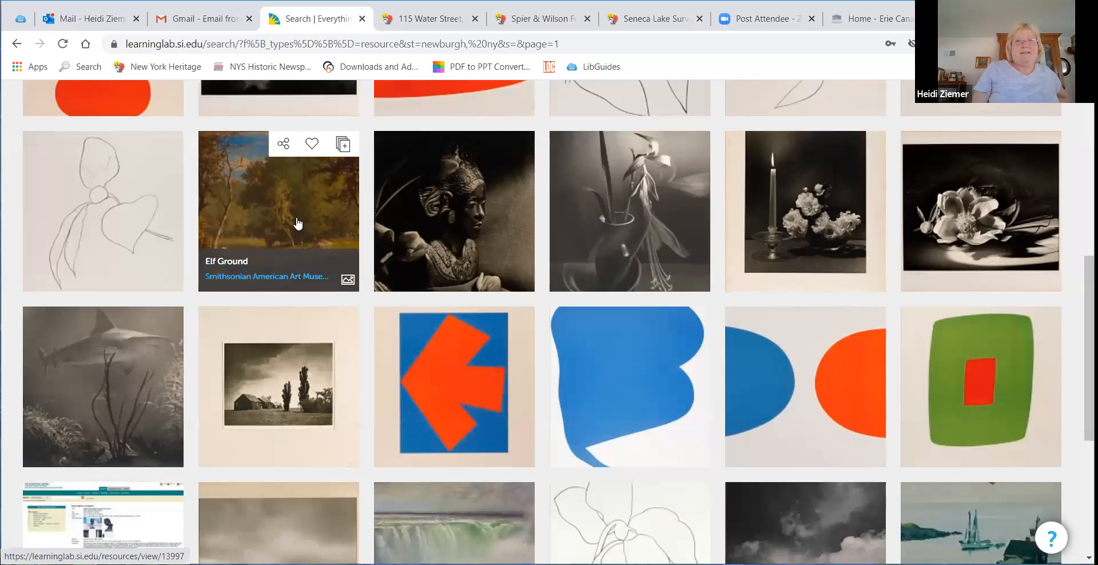
scroll(378, 242, down, 4)
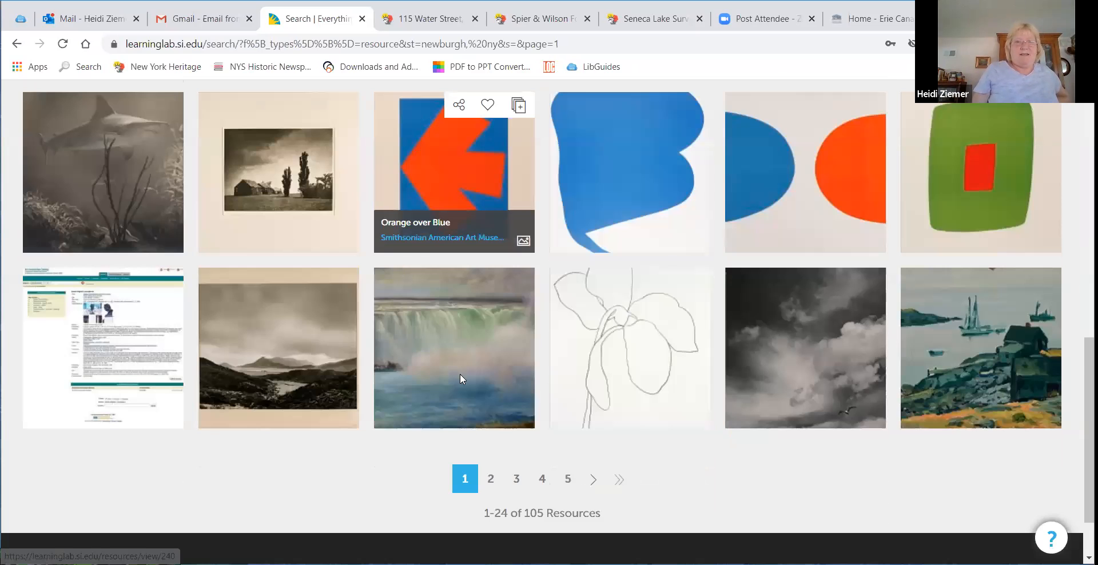
scroll(458, 373, down, 2)
scroll(457, 373, up, 12)
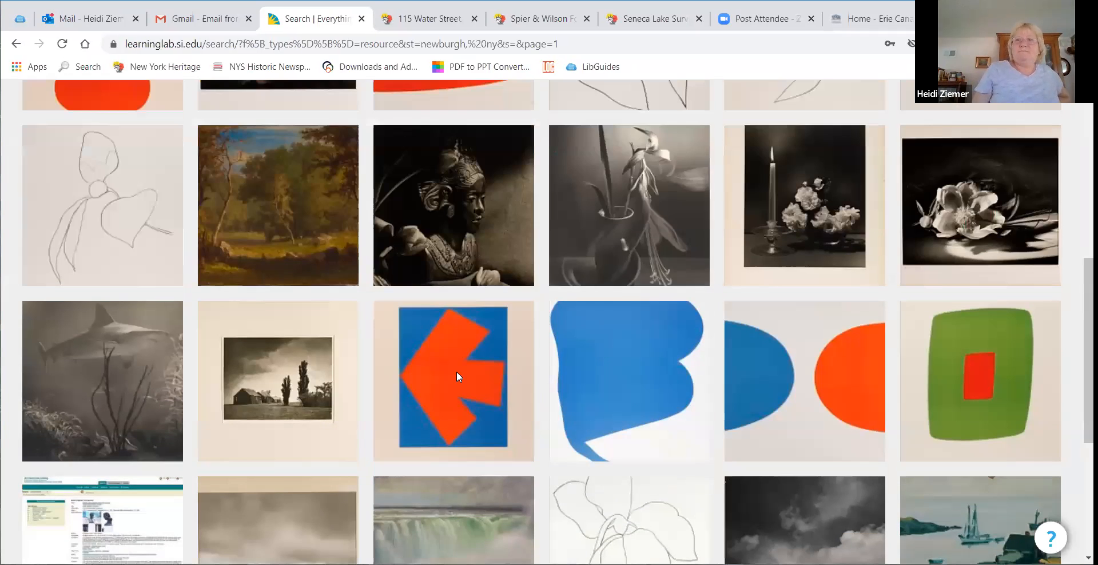
scroll(457, 375, down, 2)
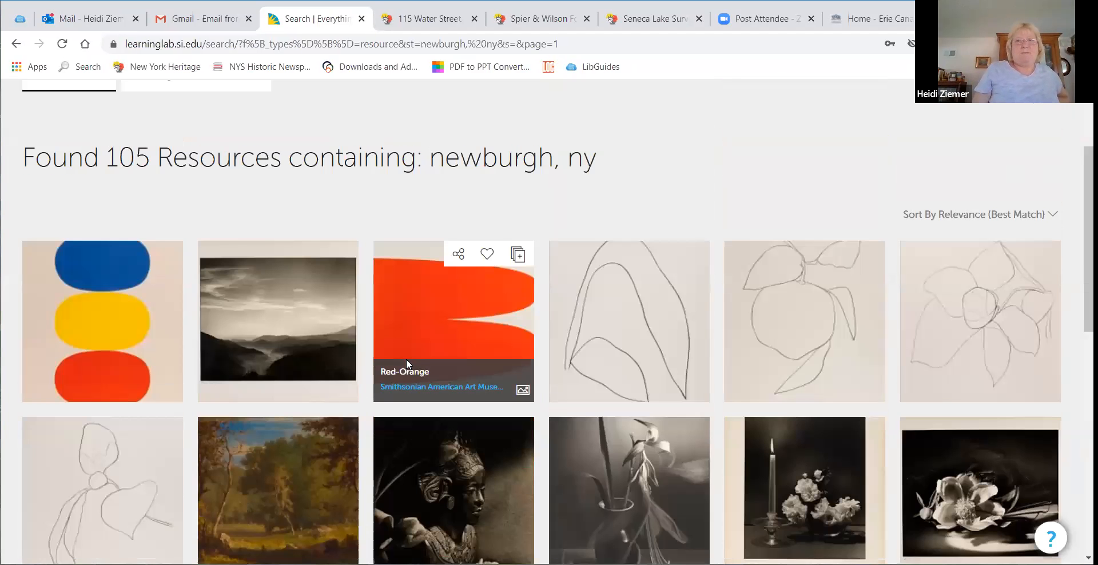
scroll(627, 355, down, 3)
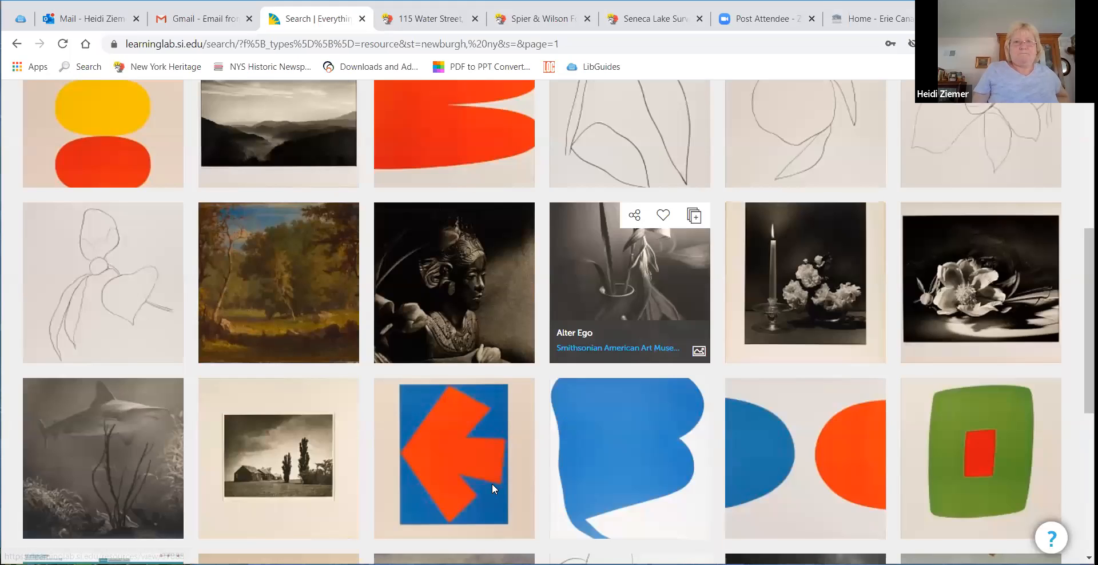
scroll(532, 408, down, 4)
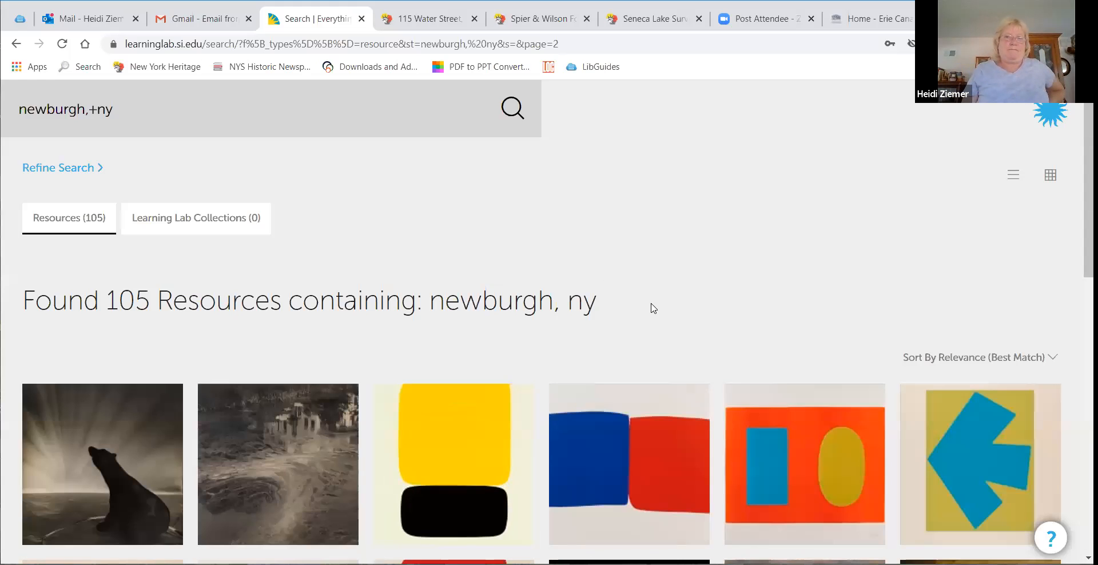
scroll(654, 309, down, 2)
scroll(620, 292, down, 2)
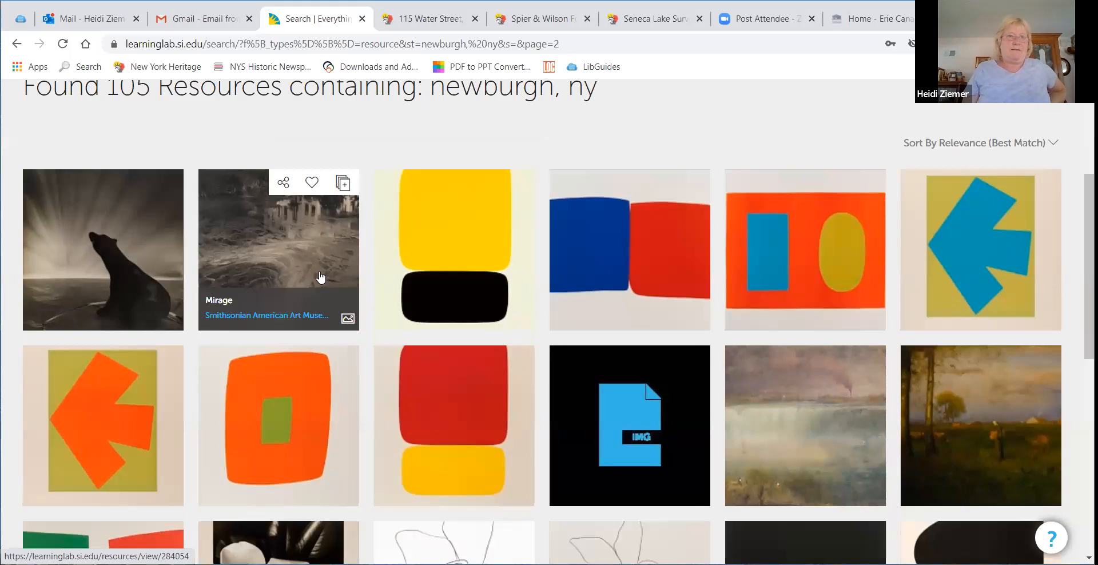
scroll(364, 281, down, 2)
scroll(713, 269, down, 6)
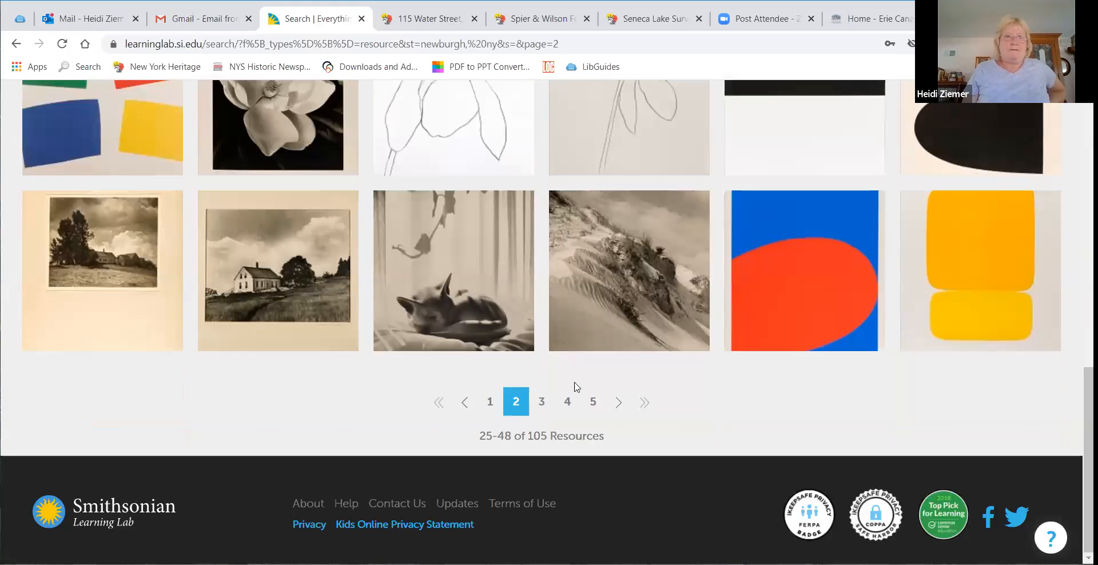
click(541, 409)
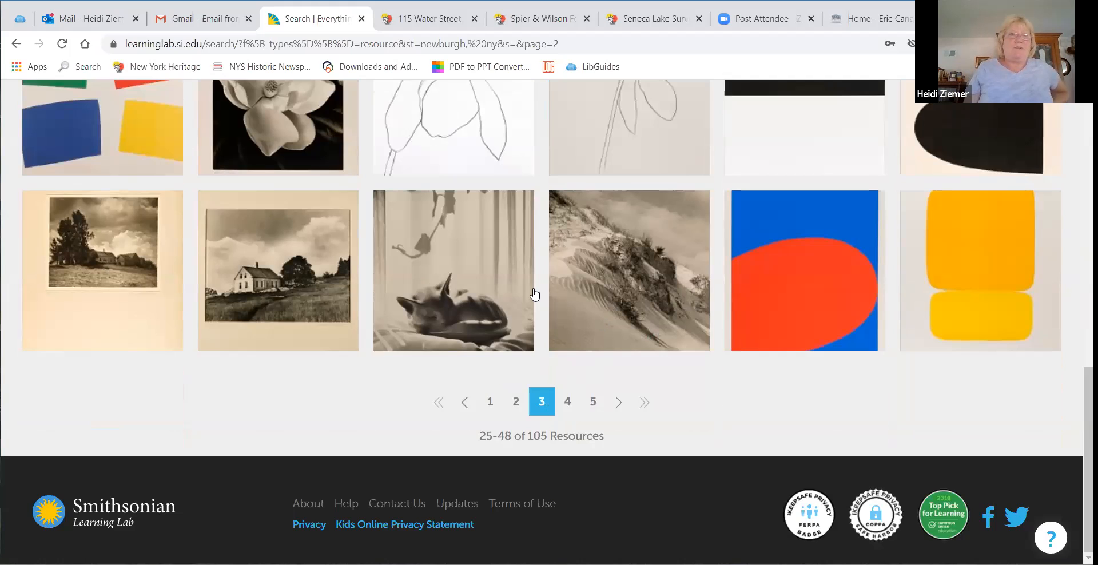
scroll(535, 289, up, 12)
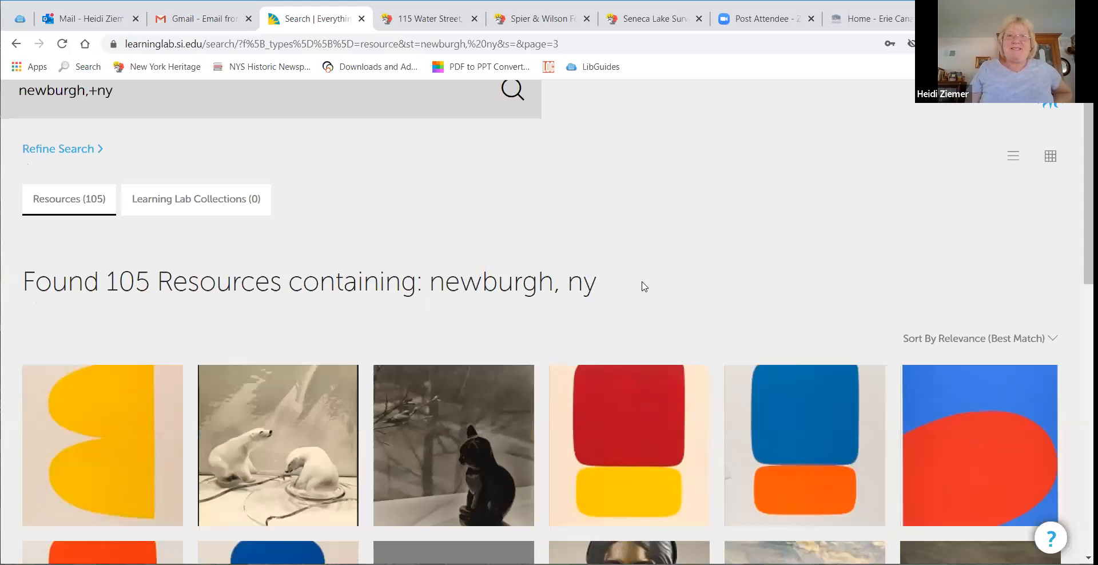
scroll(643, 287, down, 7)
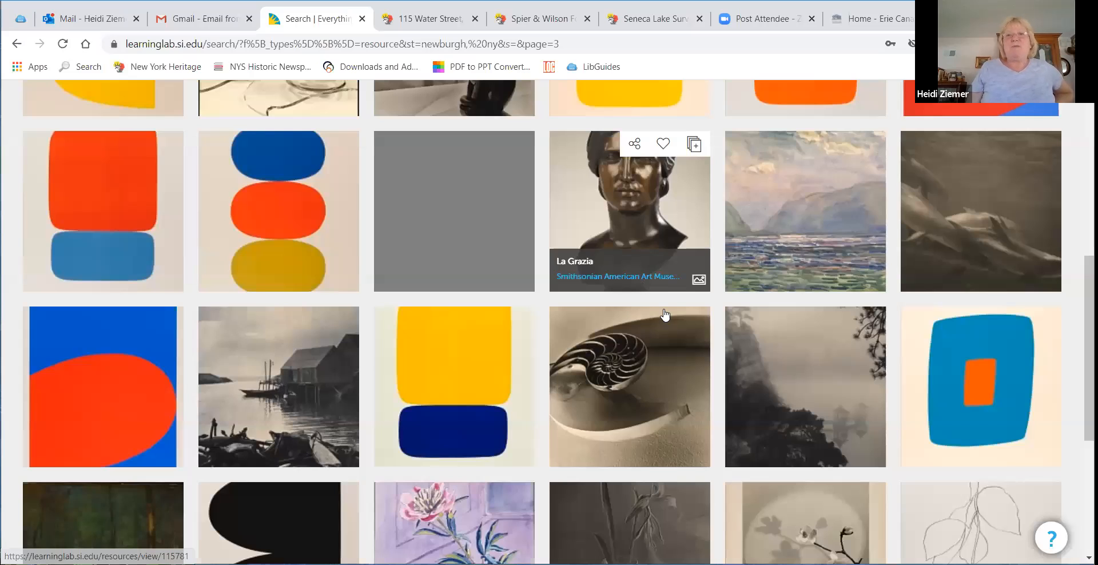
scroll(663, 309, up, 8)
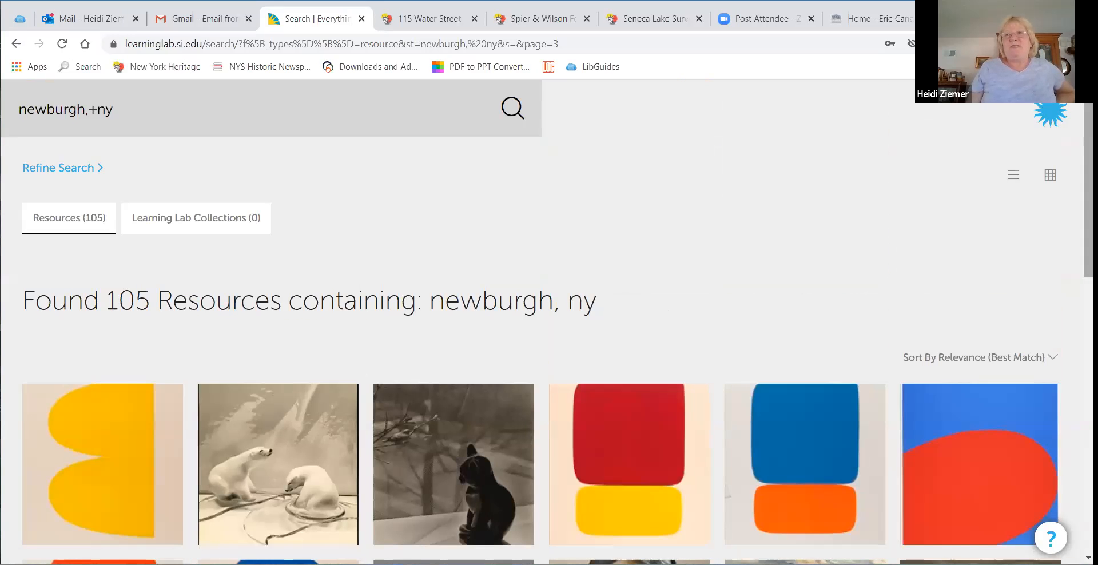
Step: Replace the search with Newburgh, New York and run it
click(391, 100)
key(BackSpace)
key(BackSpace)
key(BackSpace)
key(BackSpace)
key(BackSpace)
key(BackSpace)
key(BackSpace)
key(BackSpace)
key(BackSpace)
text(Newburgh)
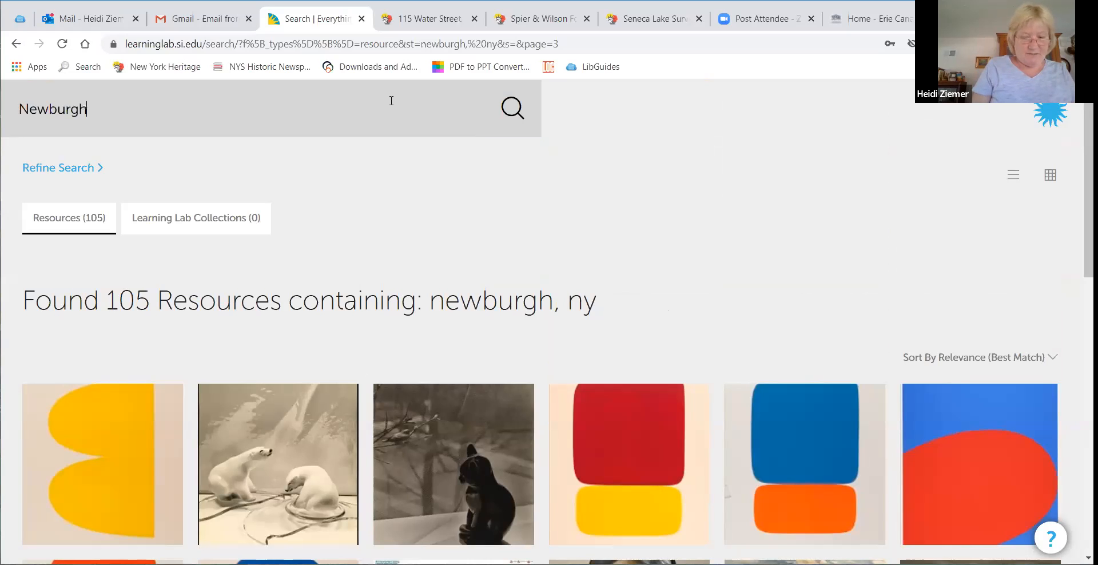
text(, New York)
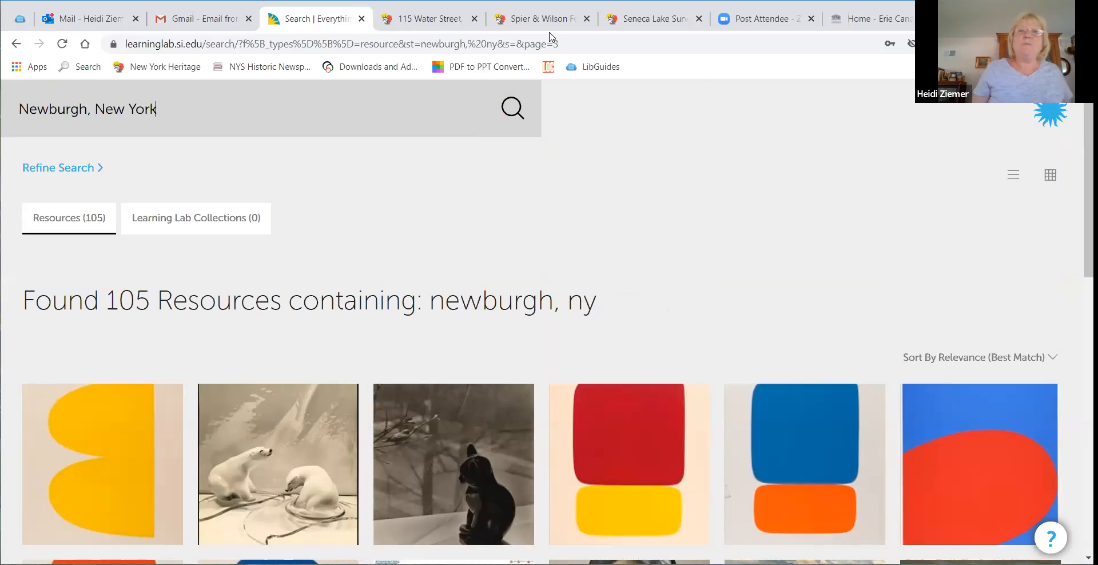
click(512, 107)
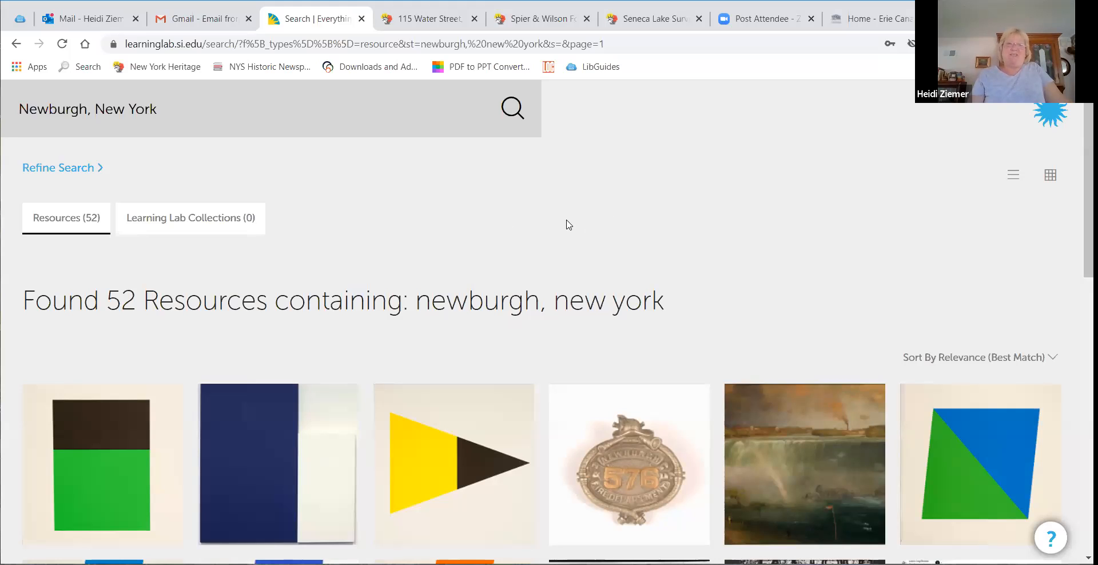
Step: Favorite the Newburgh Fire Badge and The Mary Powell at Newburgh resources
scroll(568, 226, down, 4)
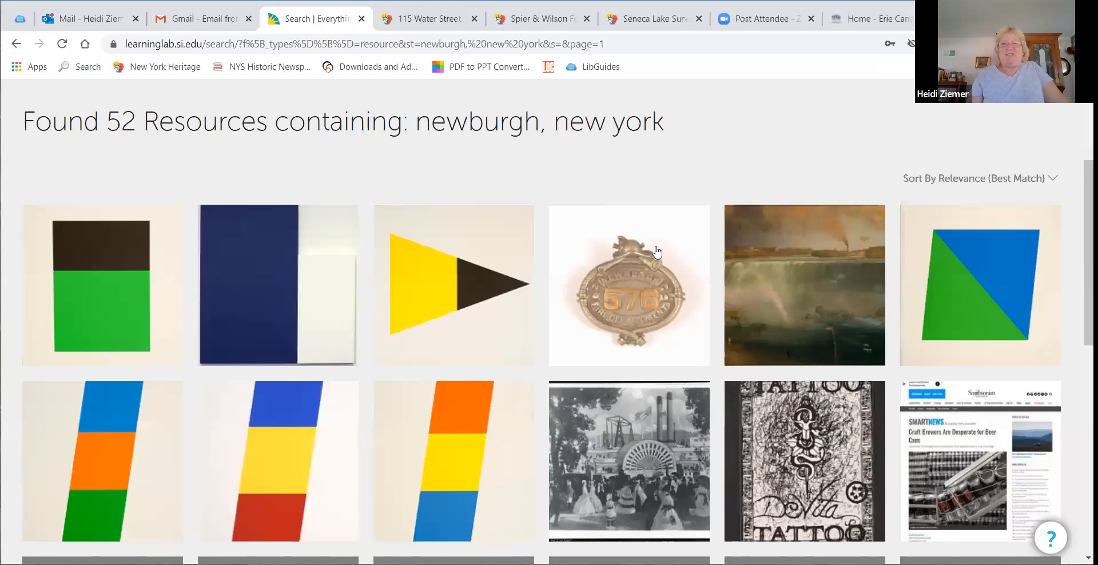
mouse_move(638, 229)
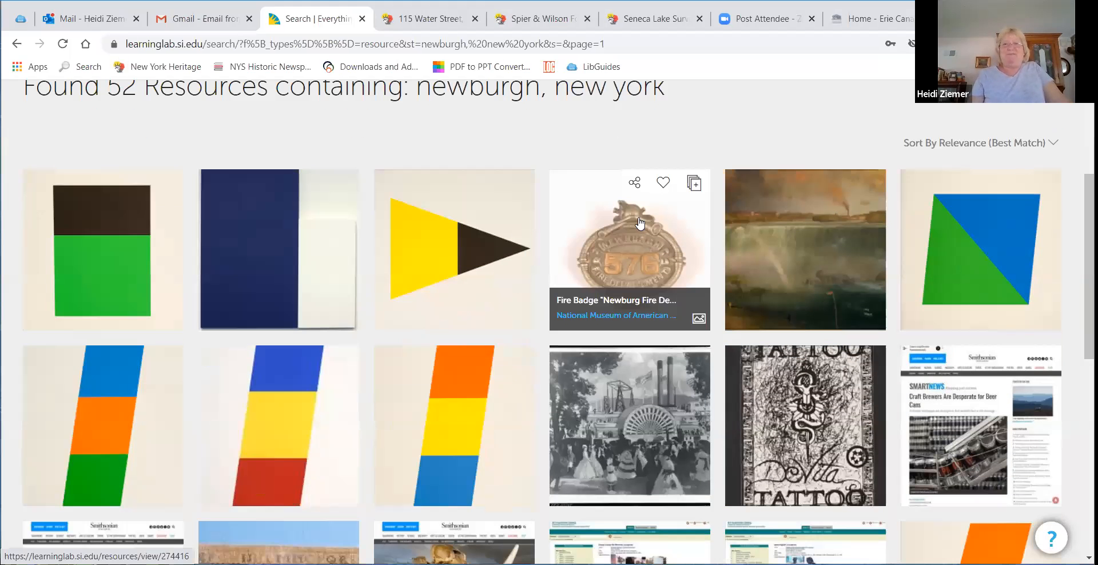
click(661, 187)
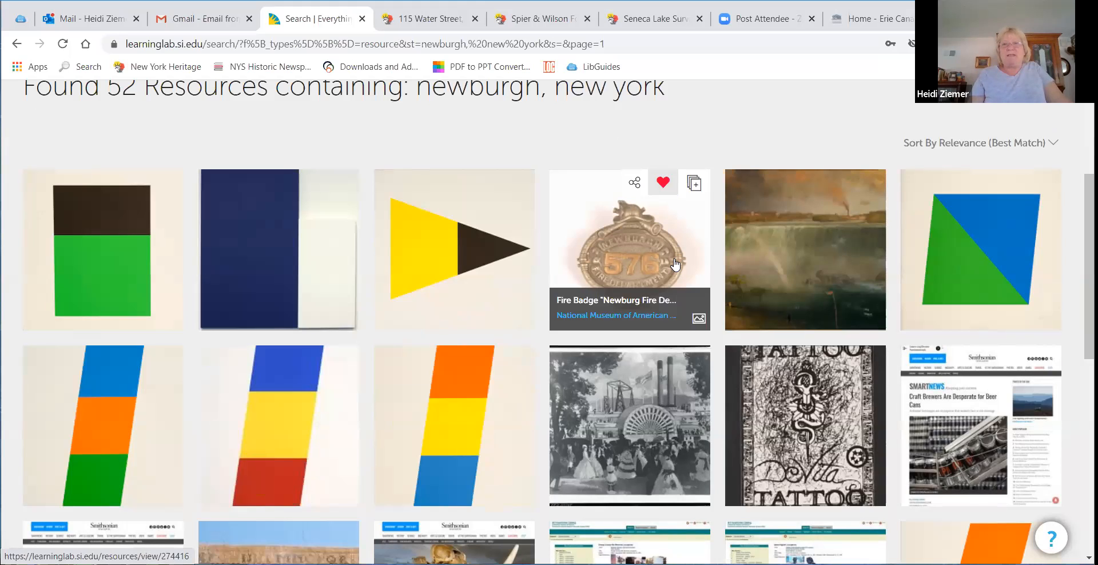
click(839, 358)
mouse_move(662, 373)
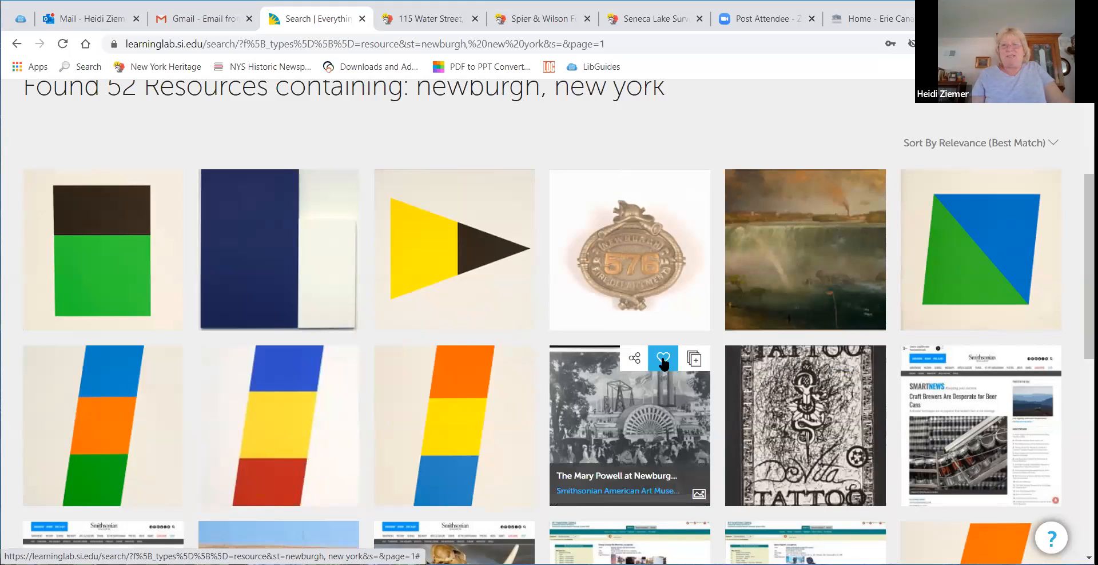
click(662, 364)
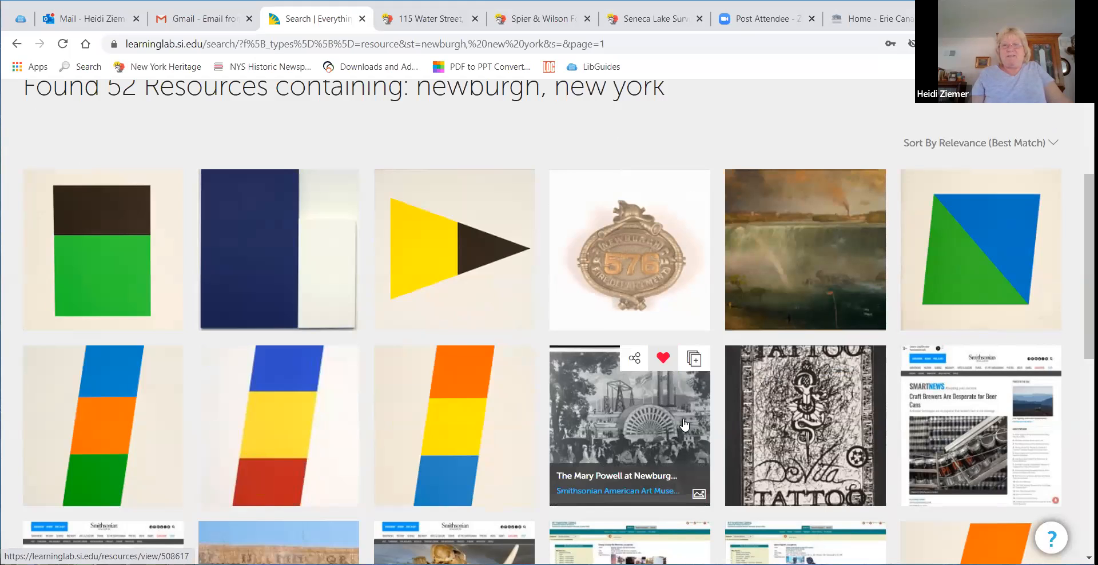
Step: Favorite Rachel M. Woolsey's Sampler in the results
scroll(690, 417, down, 3)
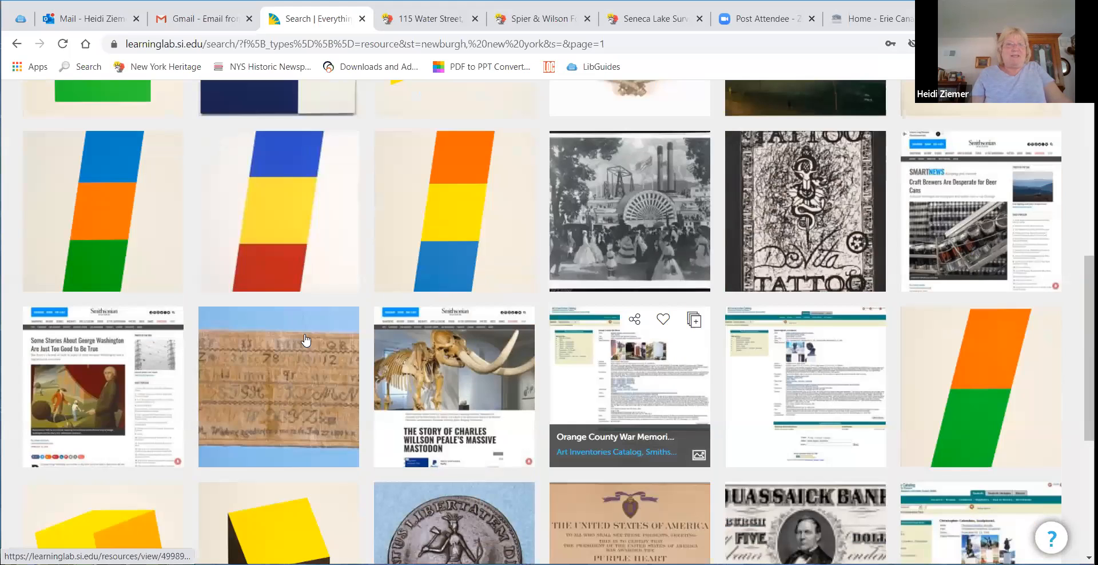
mouse_move(313, 323)
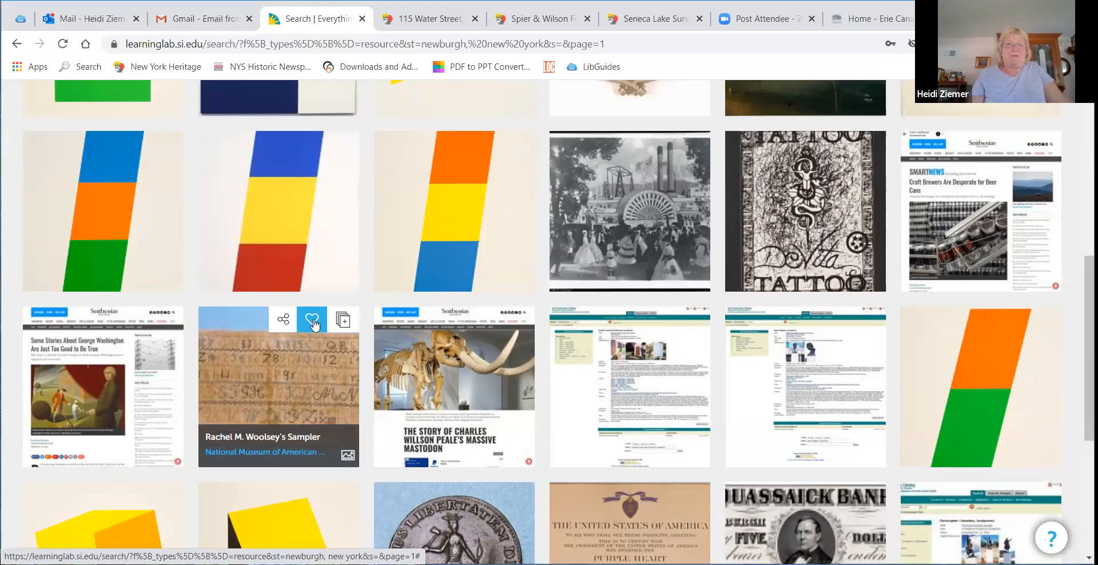
click(310, 323)
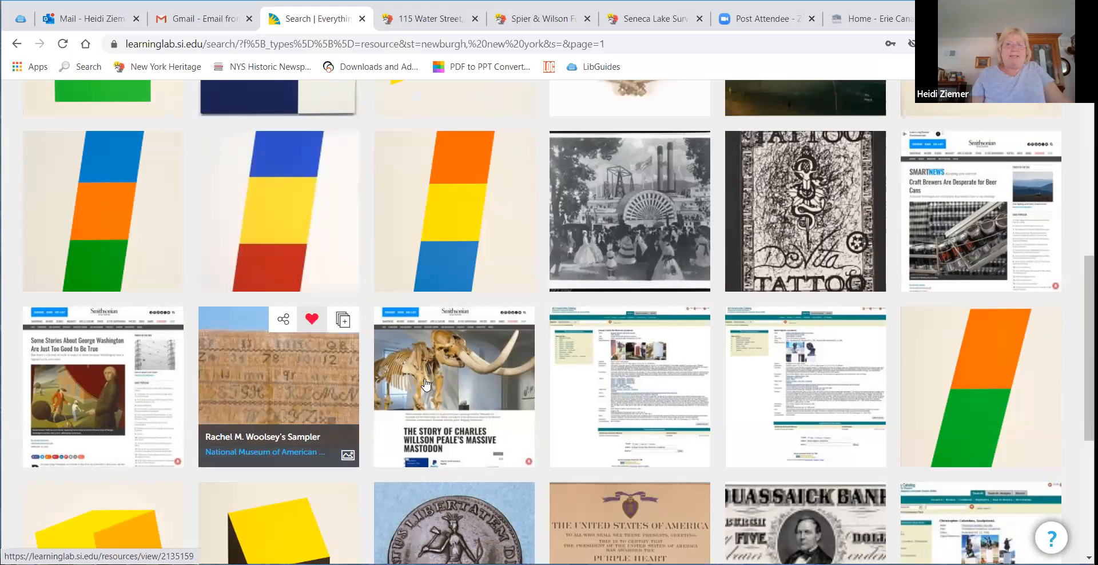
scroll(446, 343, down, 4)
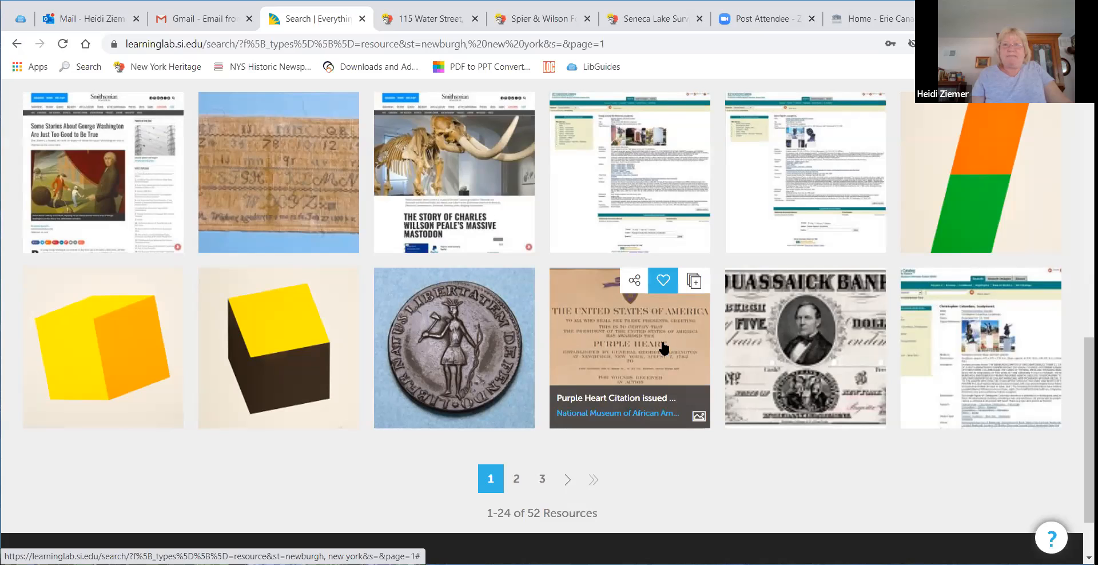
Step: Favorite the Purple Heart Citation resource in the search results
click(663, 286)
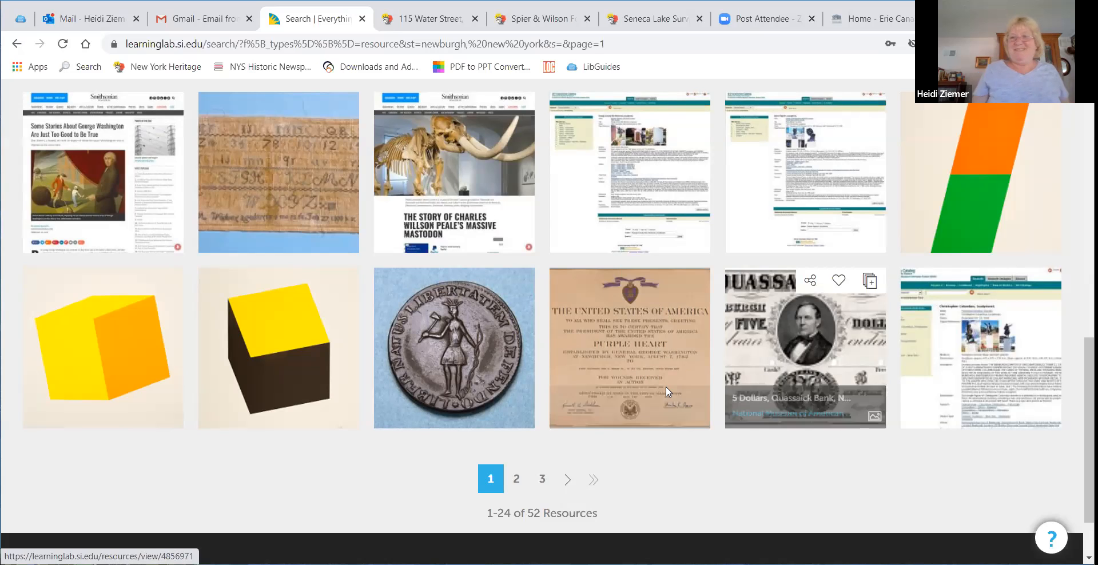
scroll(663, 383, up, 10)
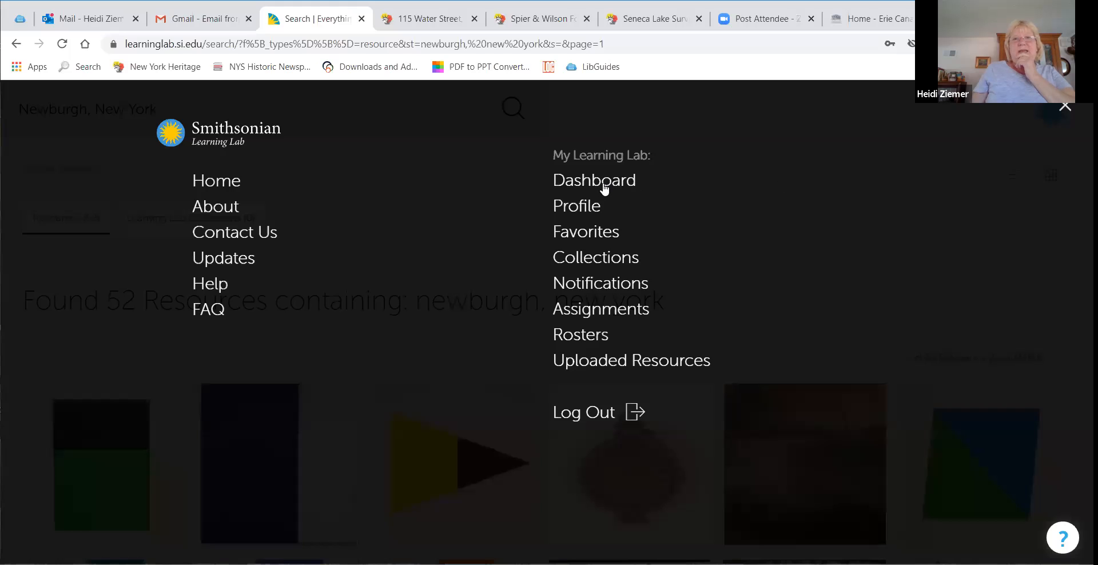
Step: Open the Life in Newburgh, NY collection from the dashboard for editing
click(605, 187)
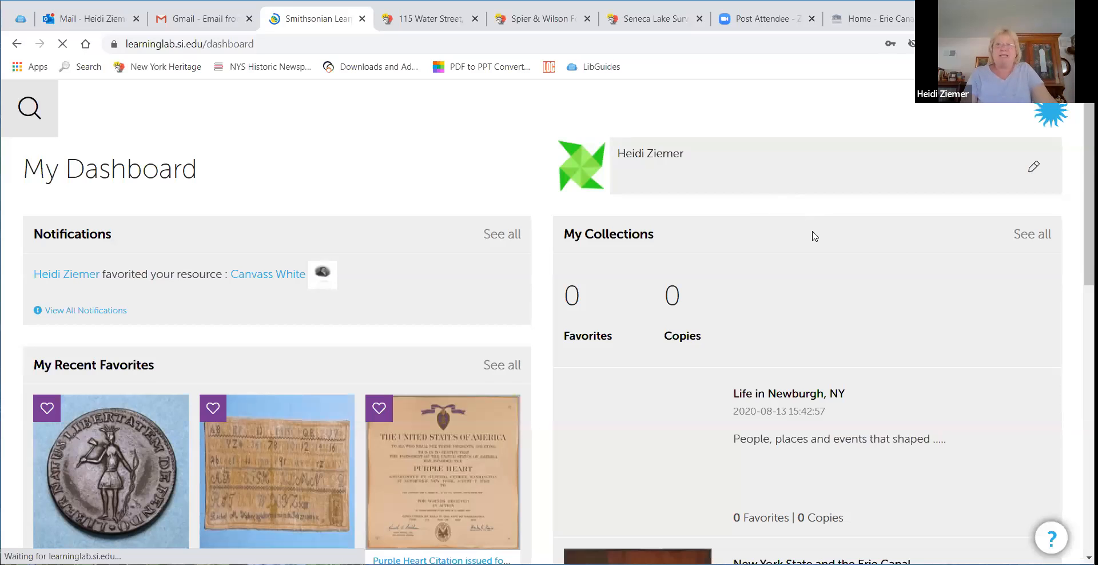
scroll(814, 236, down, 3)
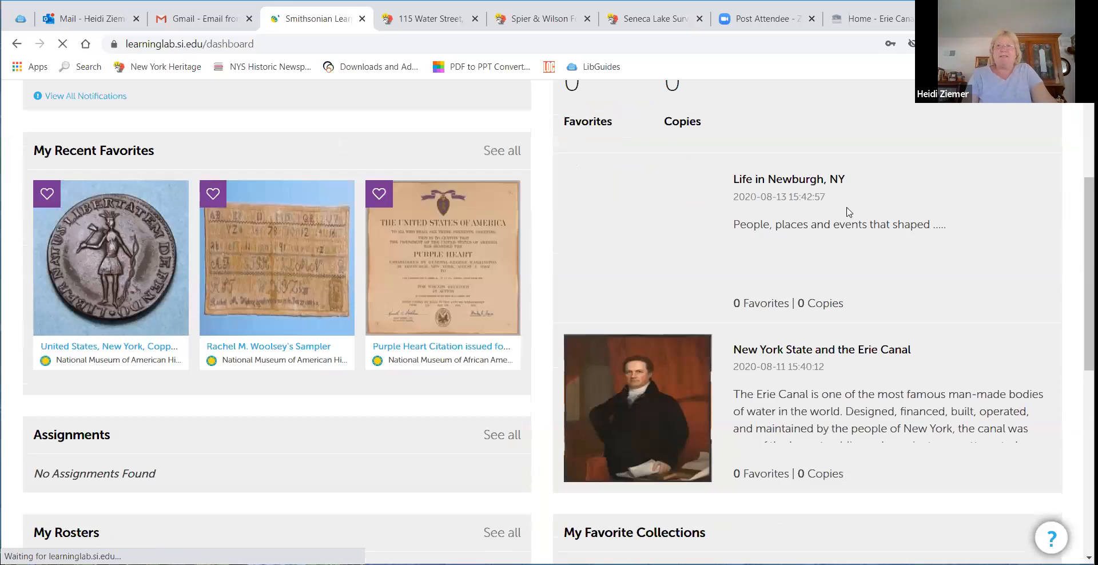
click(799, 182)
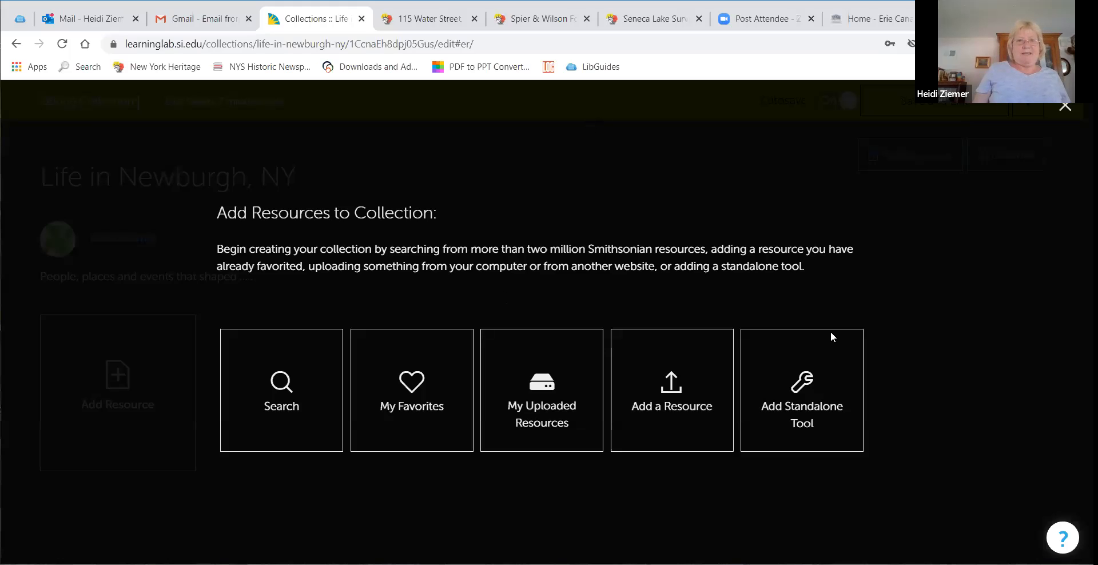
Step: From My Favorites, add the Sampler, New York copper, Mary Powell, Fire Badge and Newburgh Tattoo card to the collection
click(438, 414)
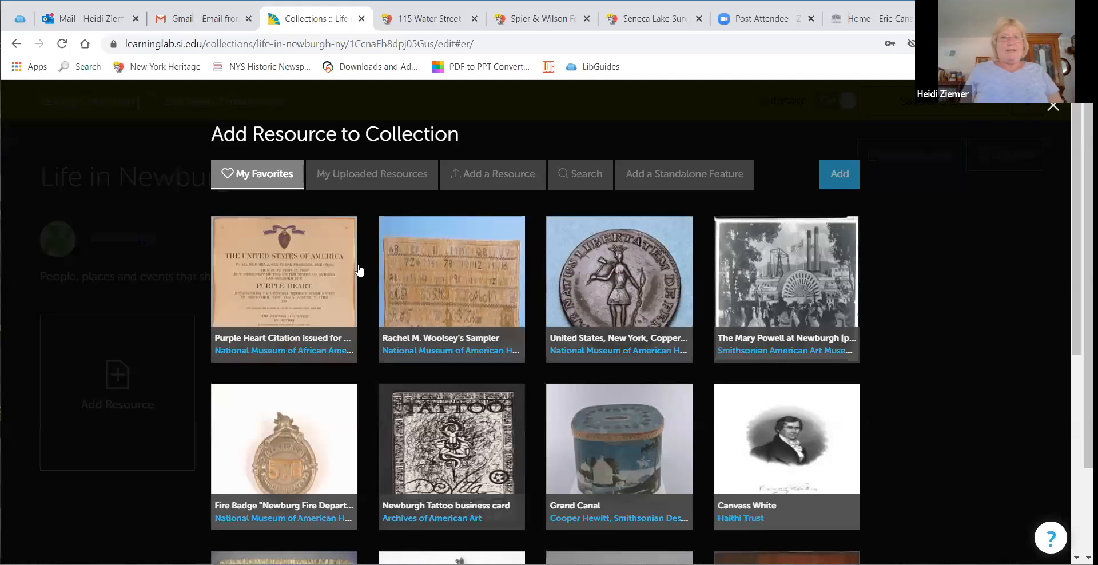
click(480, 250)
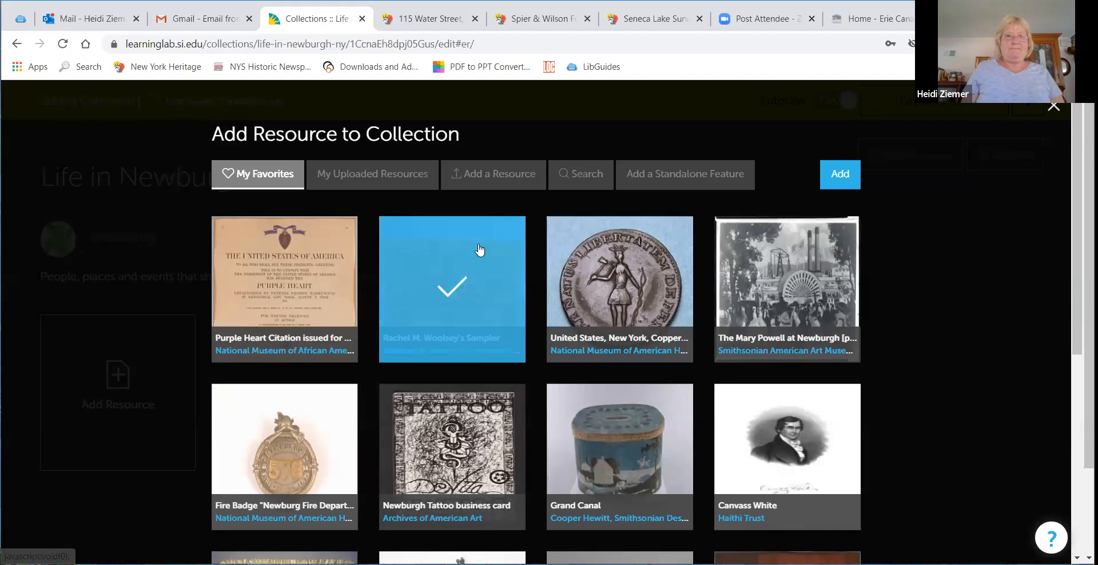
click(630, 286)
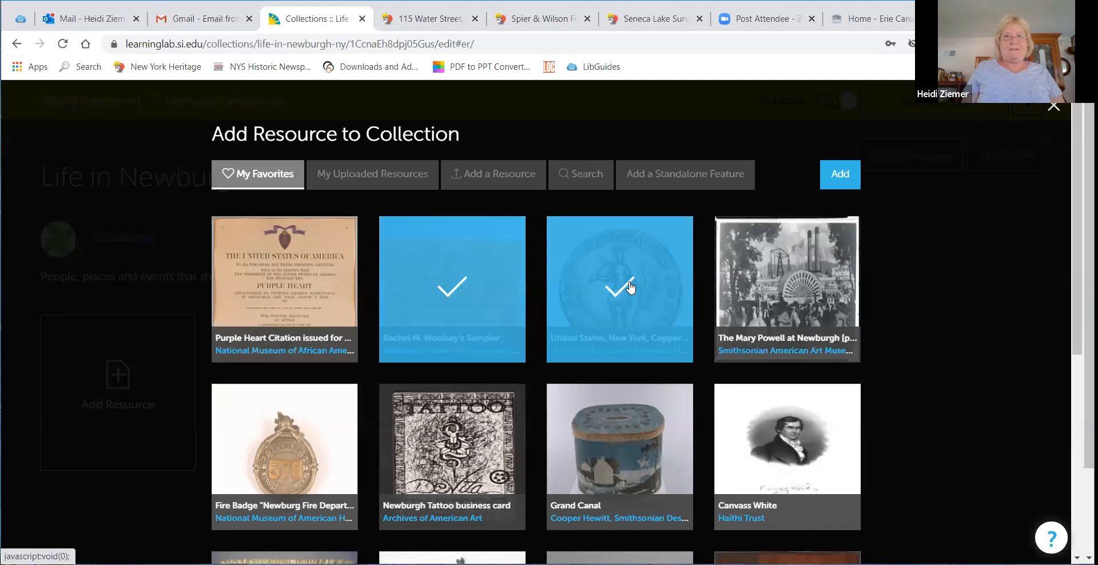
click(759, 284)
click(417, 435)
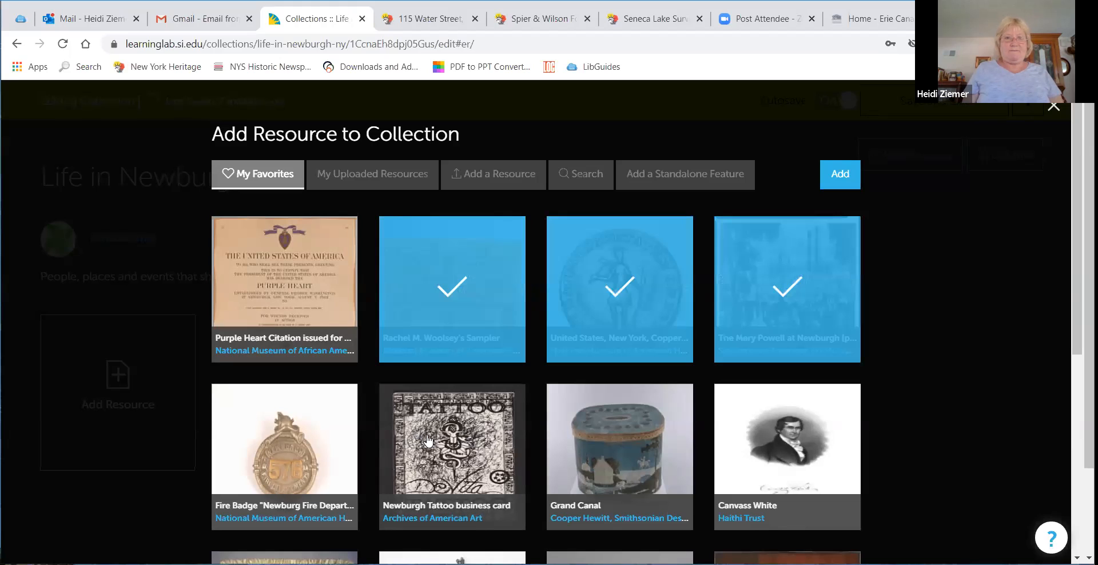
scroll(615, 426, down, 4)
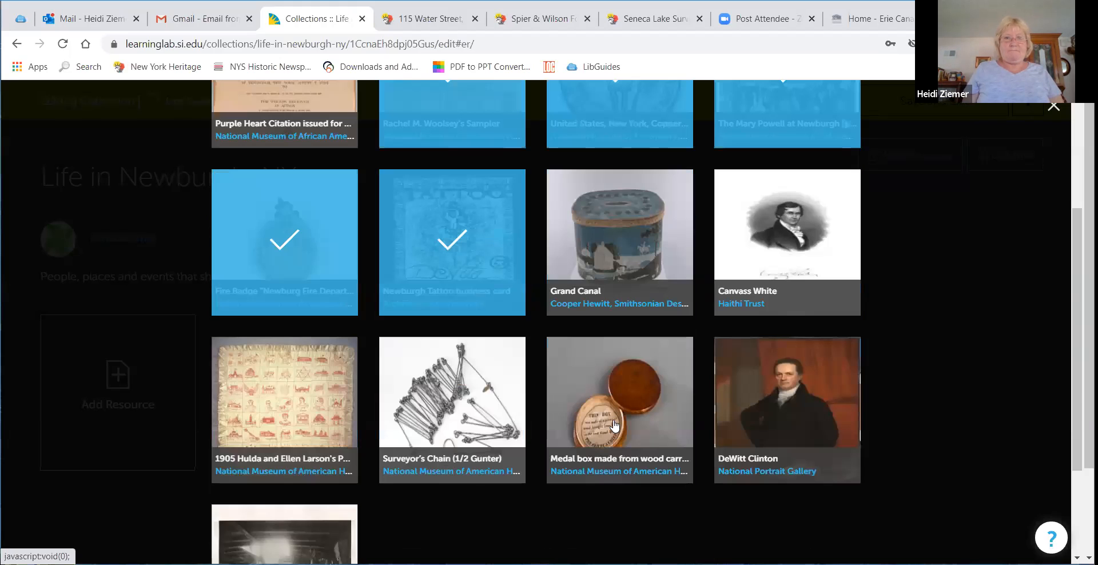
scroll(642, 419, up, 4)
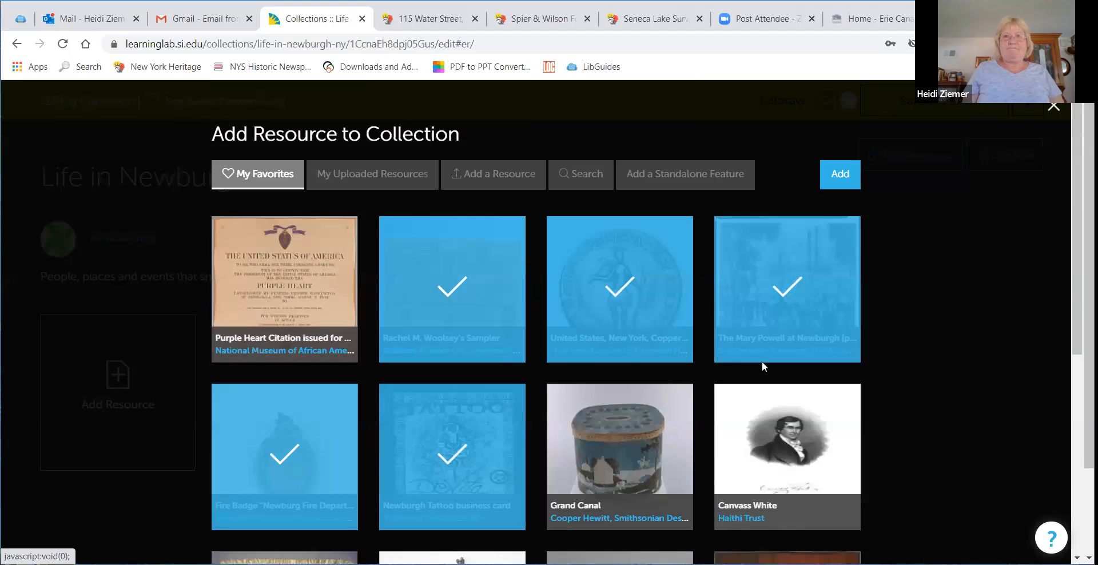
click(837, 180)
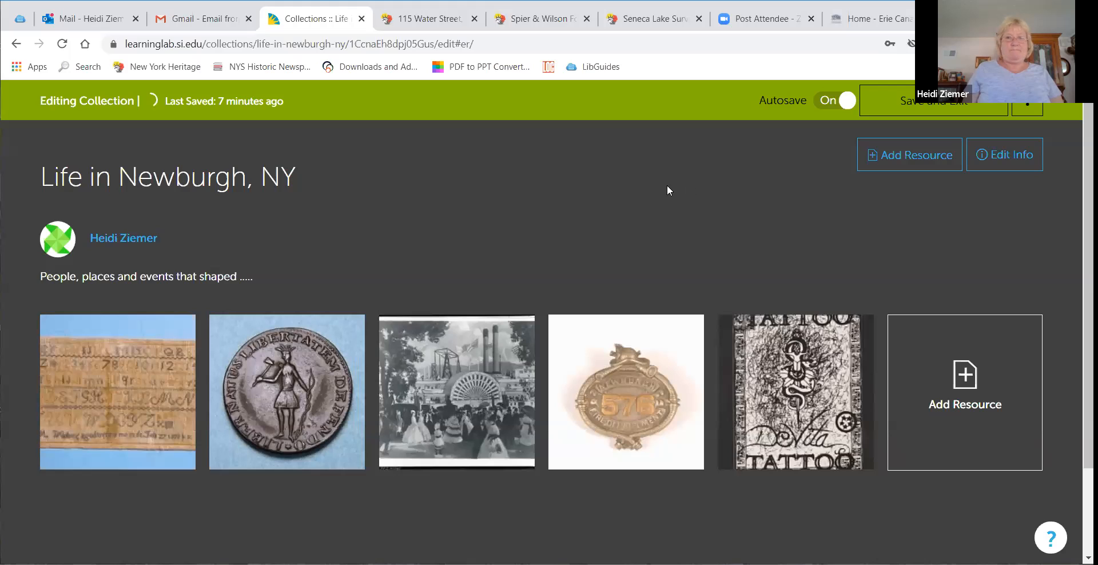
Step: Add the Purple Heart Citation favorite to the collection as well
click(971, 387)
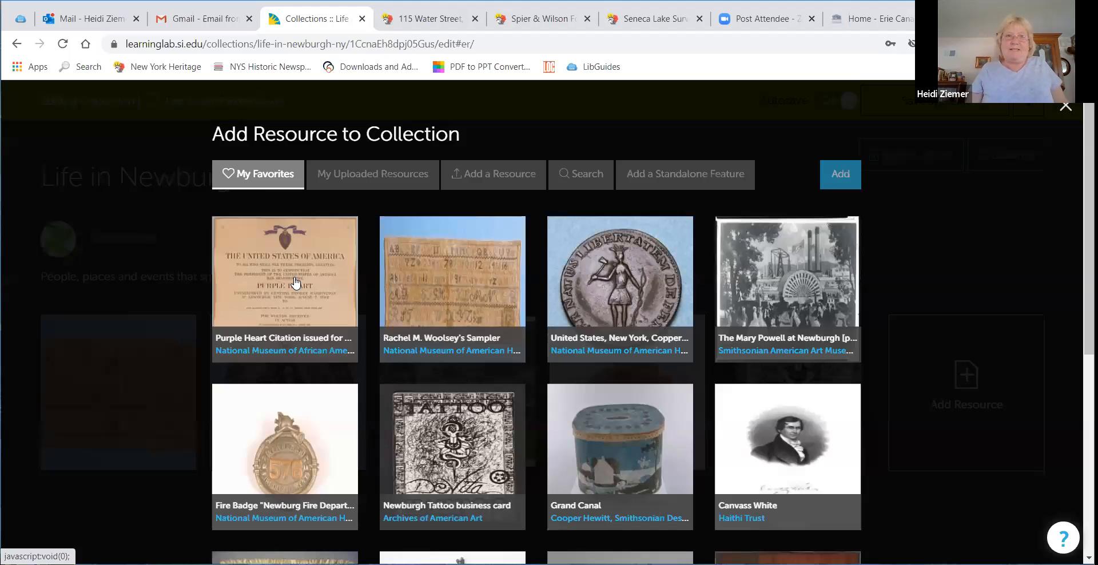
click(291, 281)
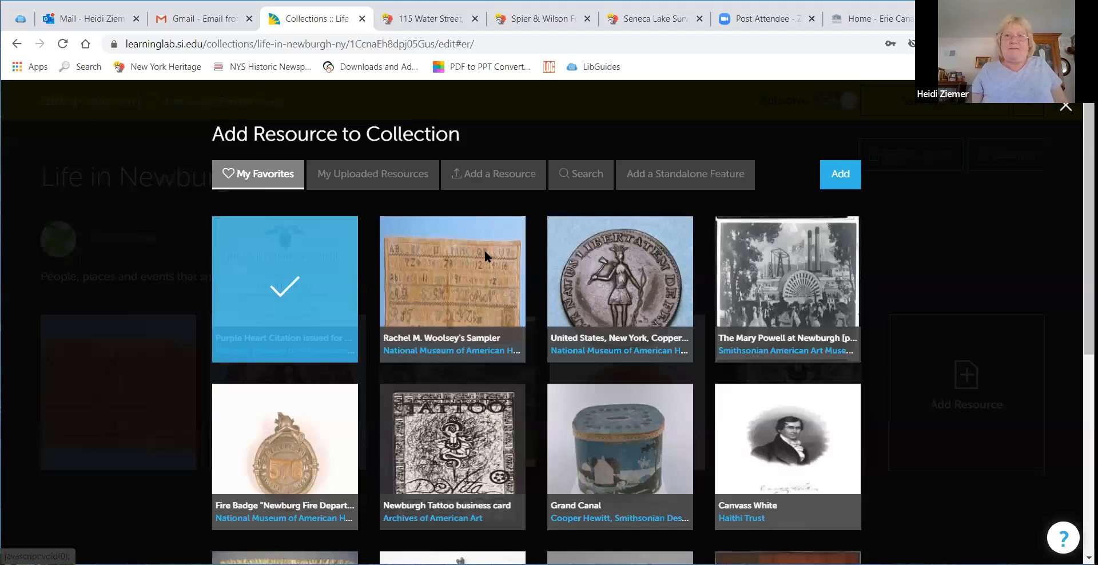
click(825, 170)
scroll(747, 163, down, 1)
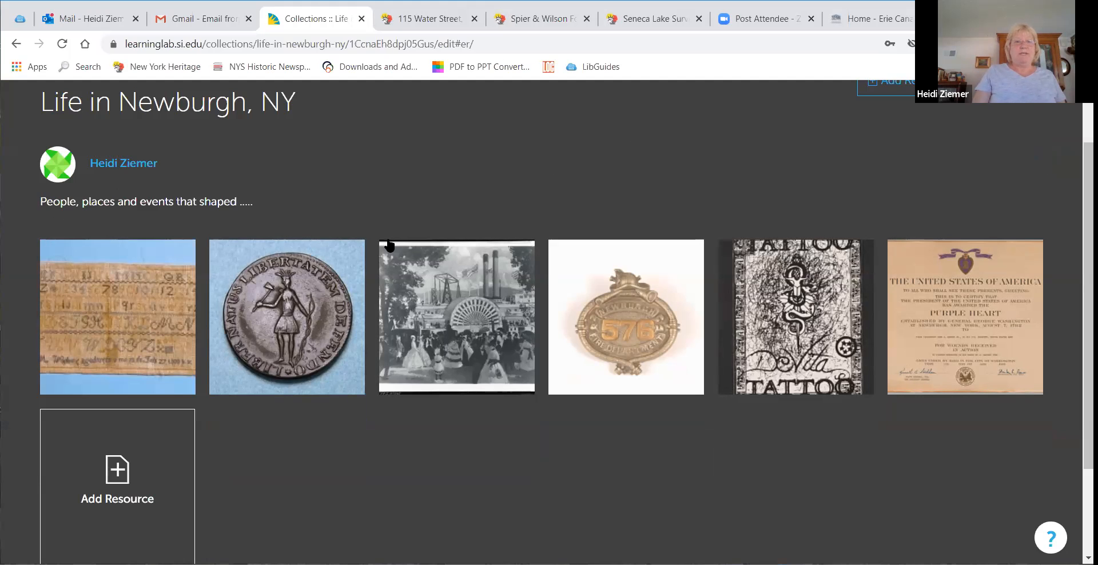
Step: Start a new custom resource for the collection and title it Spier & Wilson
click(127, 465)
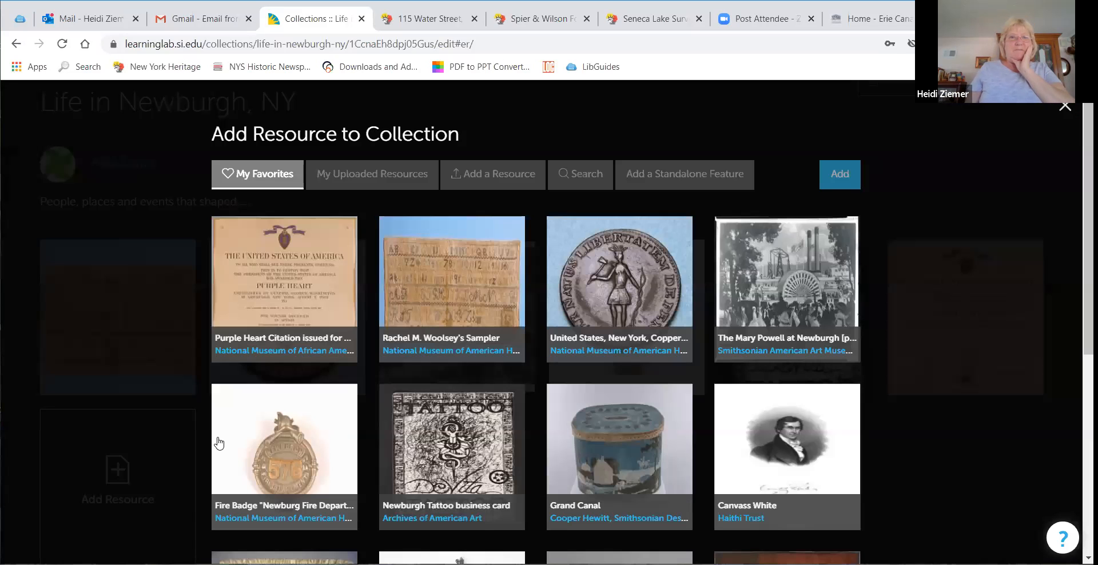
click(493, 179)
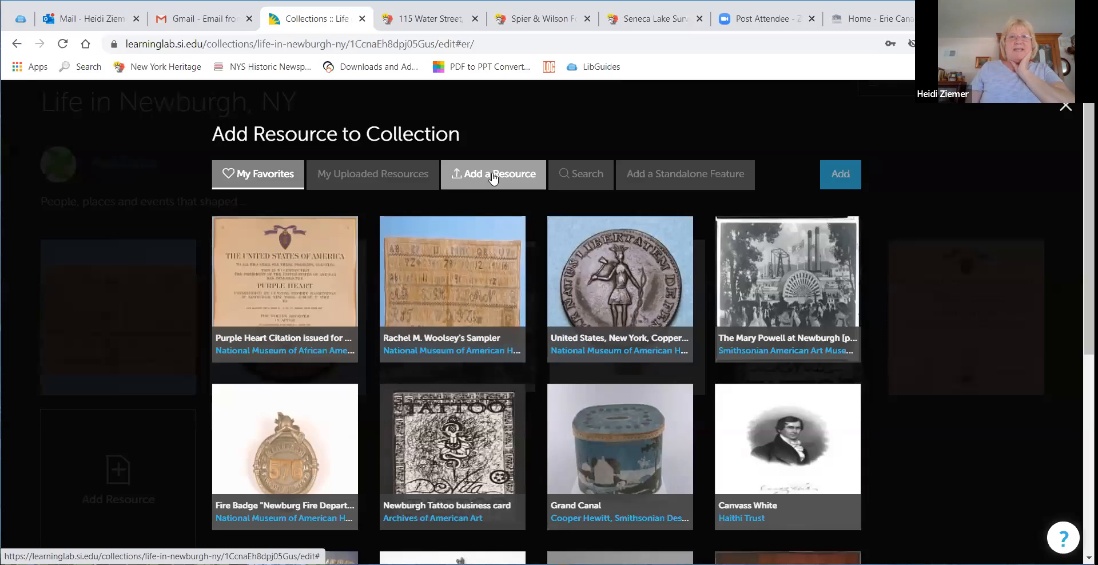
click(377, 222)
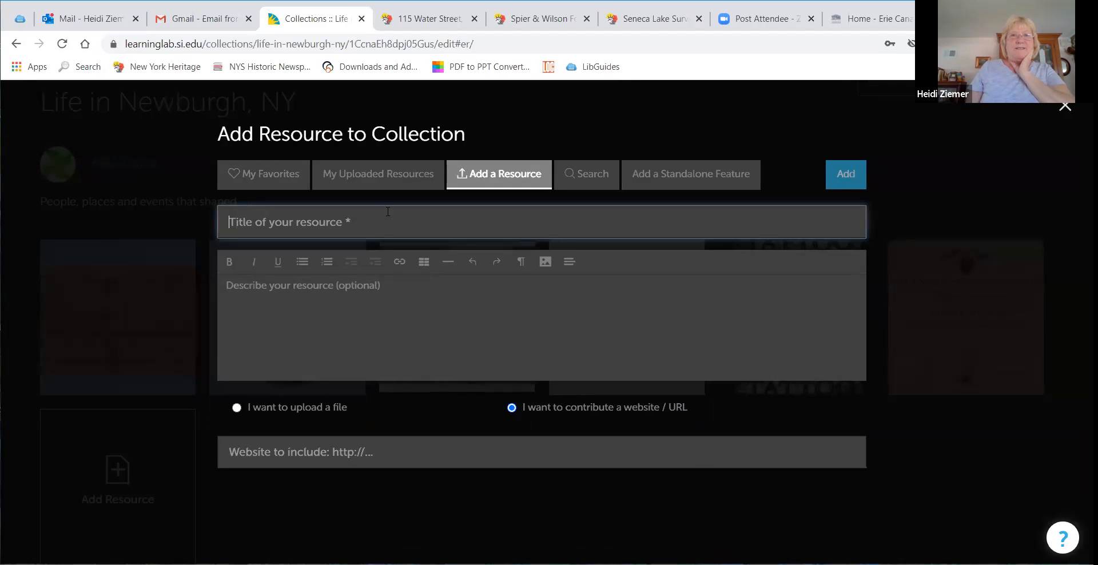
key(ctrl+Tab)
key(ctrl+Tab)
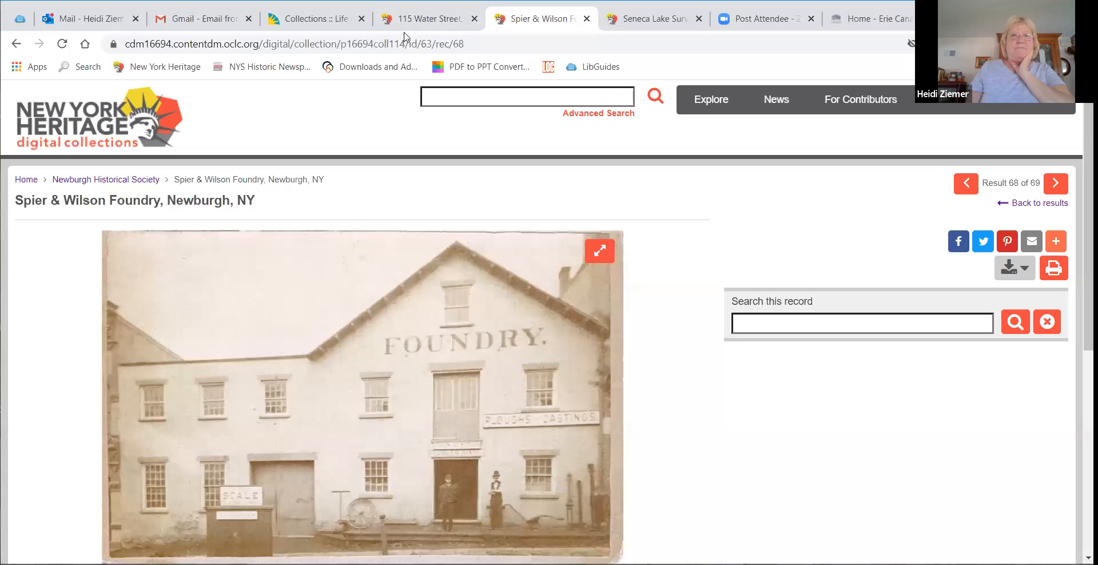
click(318, 19)
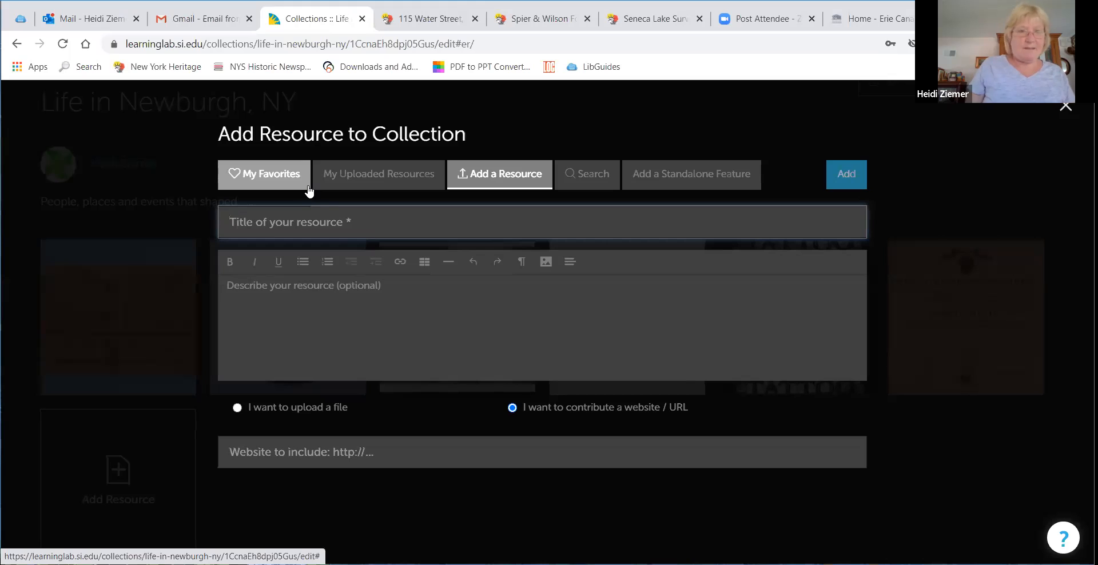
click(294, 219)
text(S)
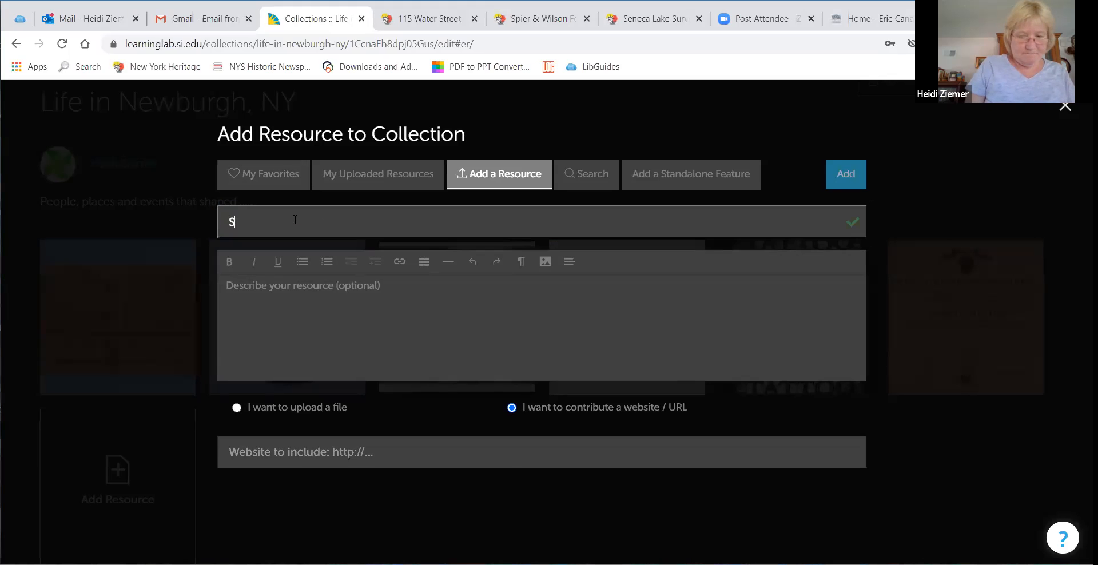
text(pier & Wilson)
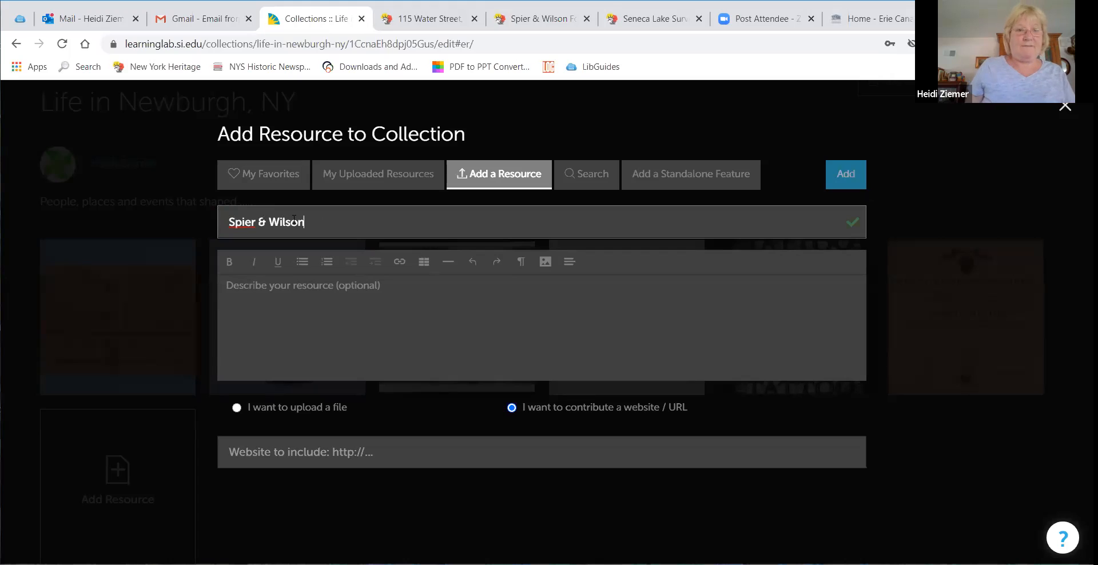
Step: Enter the description Foundry established in N NY in 18??? for the new resource
click(305, 286)
text(Foundry es)
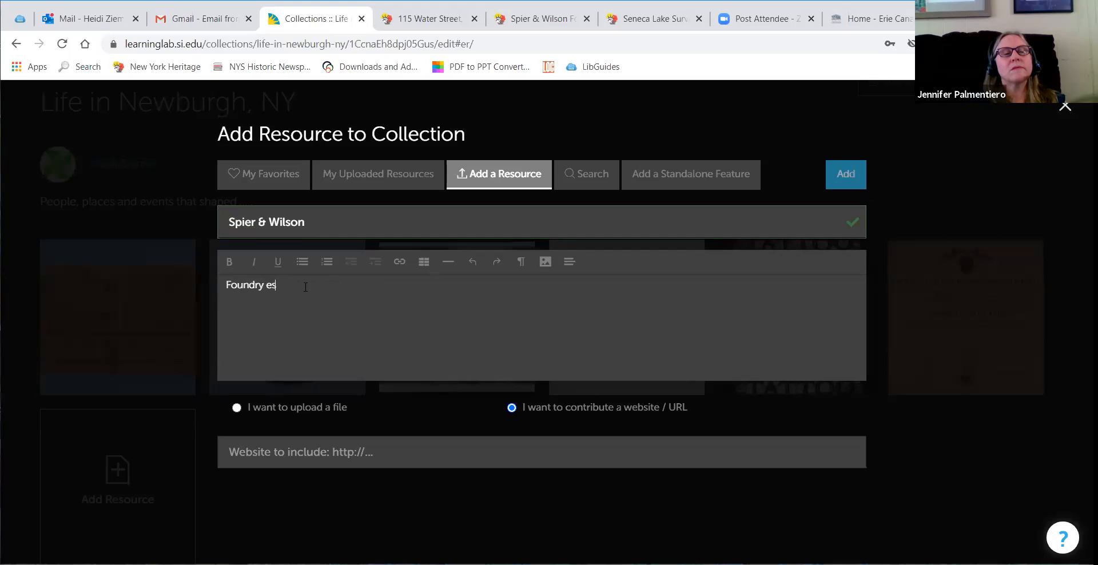
text(tablished in N NY)
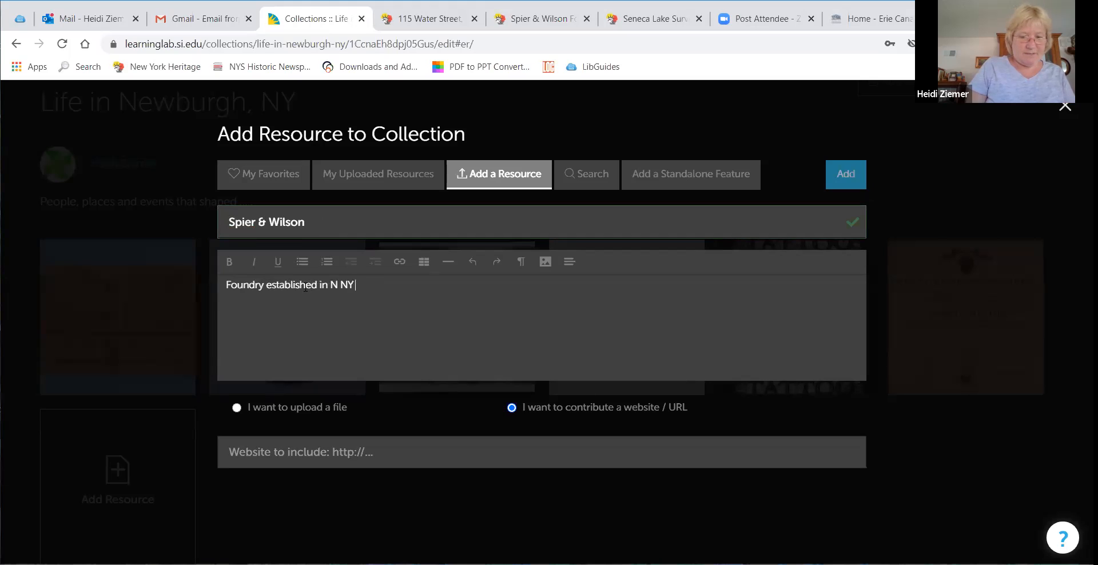
text( in 18???)
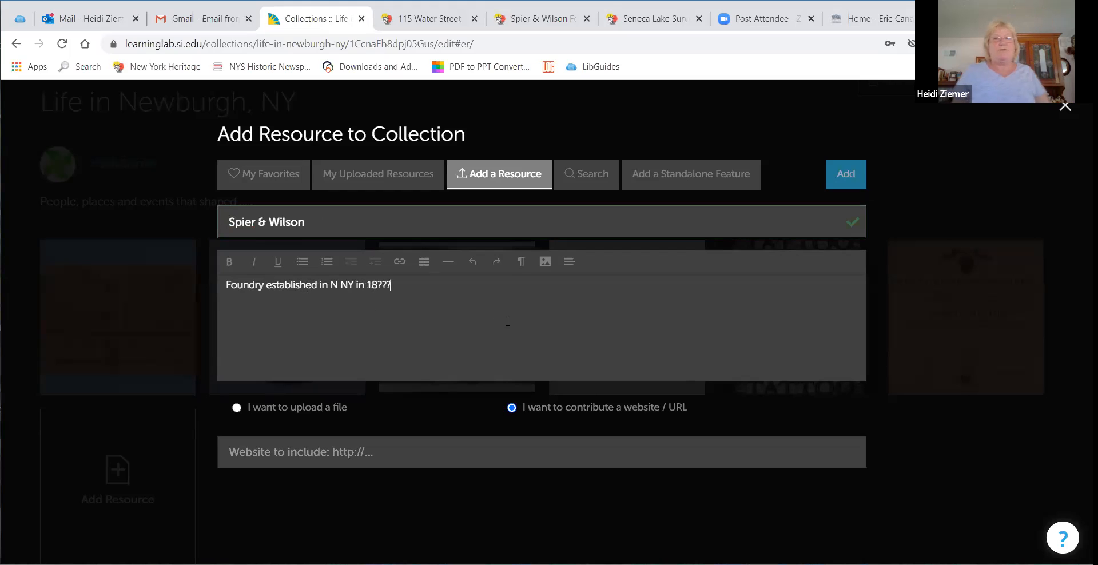
Step: Choose to upload a file for the new resource
click(237, 409)
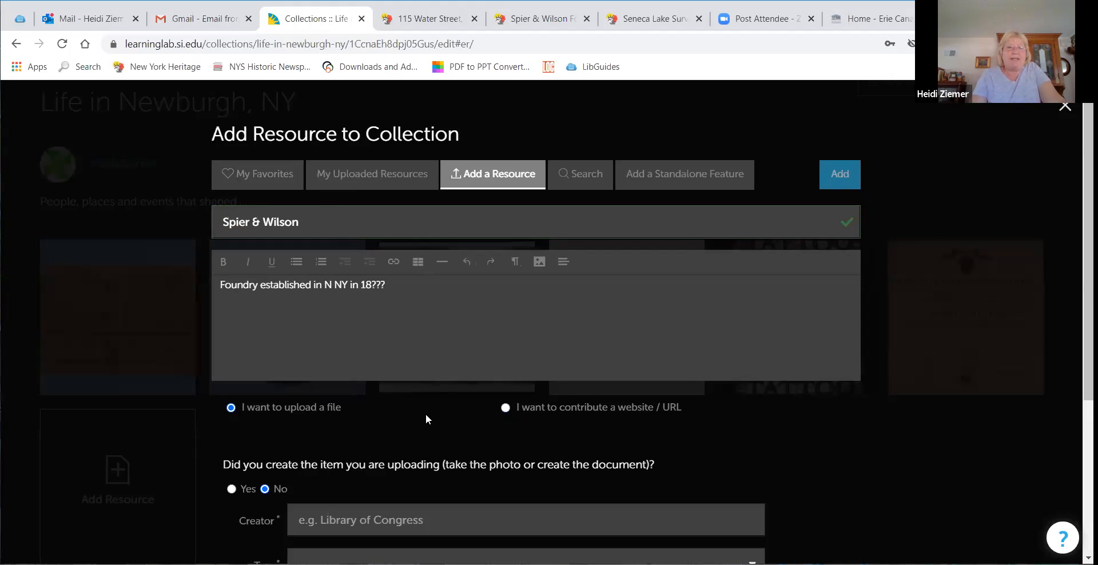
scroll(425, 414, down, 3)
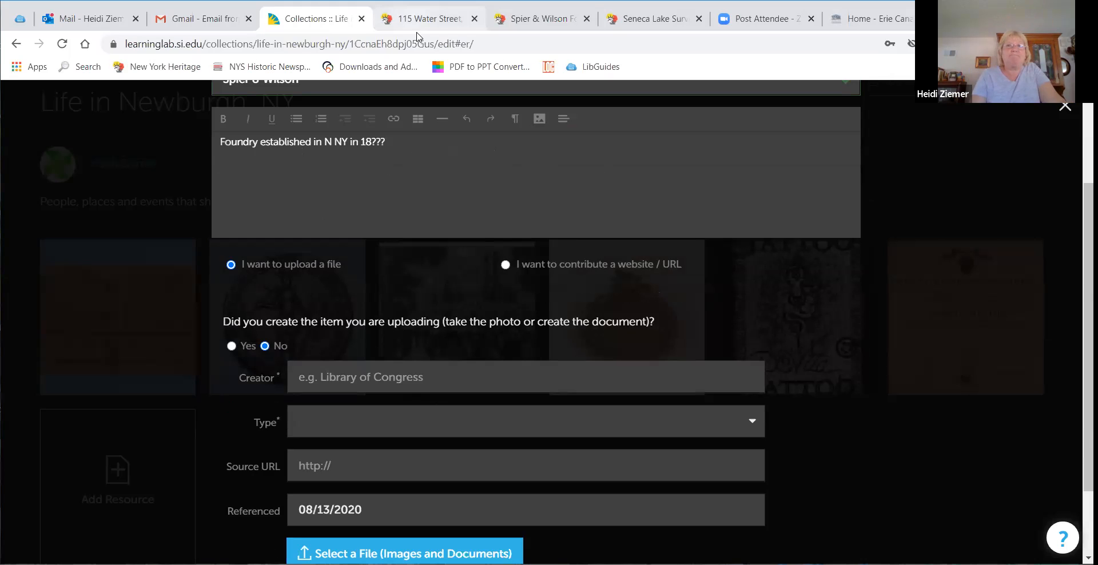
Step: Copy the web address of the Spier & Wilson Foundry record in the New York Heritage tab
click(517, 19)
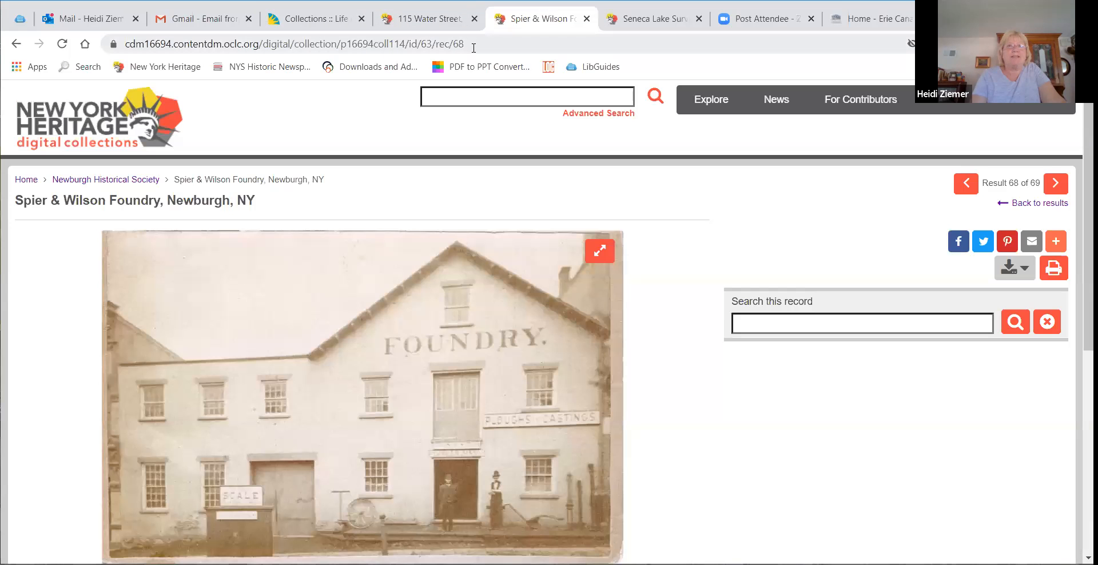
scroll(502, 213, down, 3)
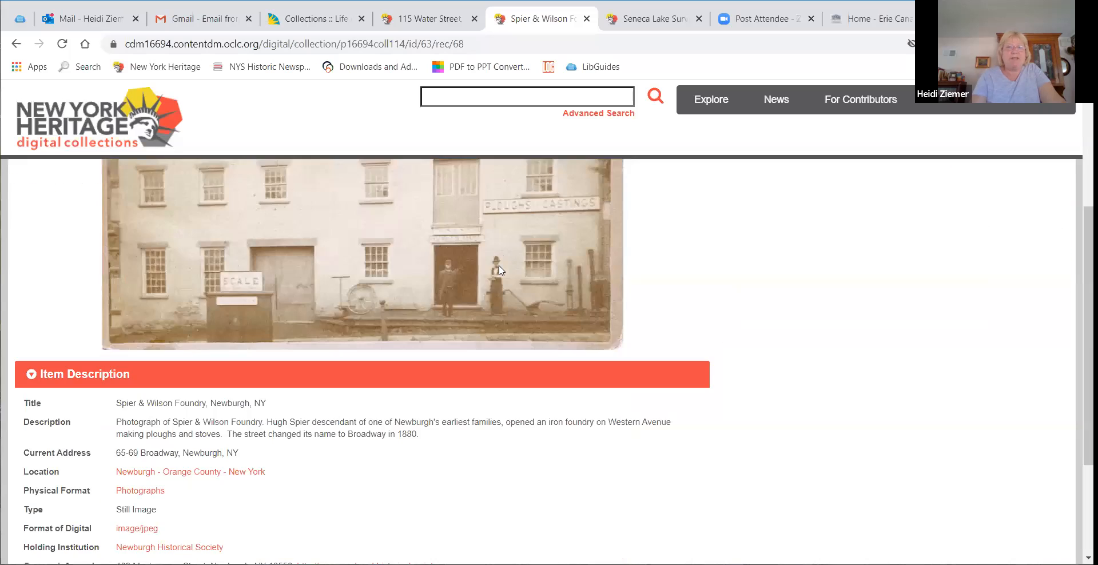
scroll(498, 270, up, 2)
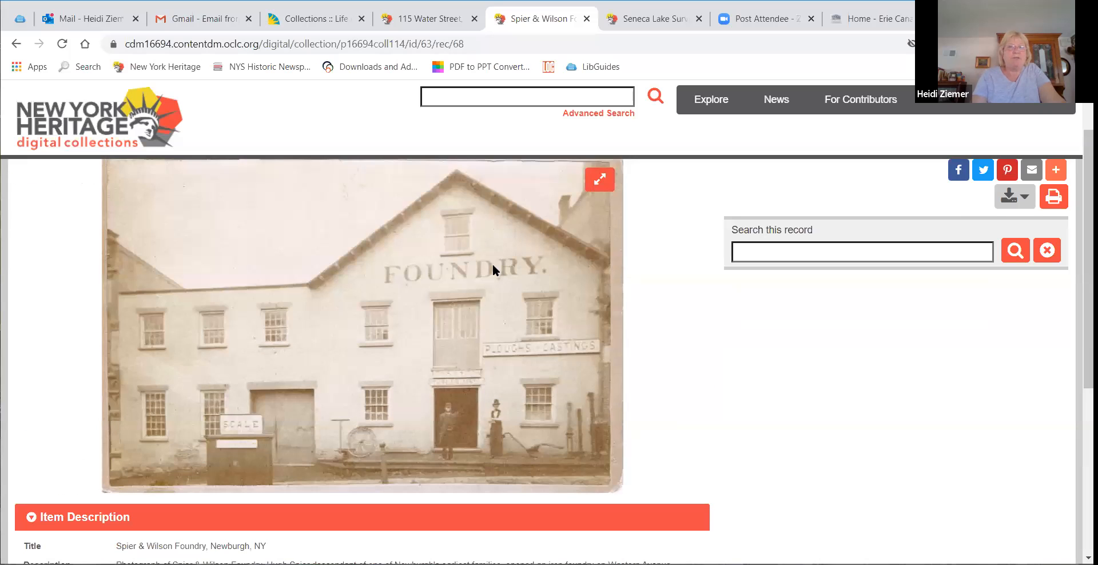
scroll(493, 264, up, 1)
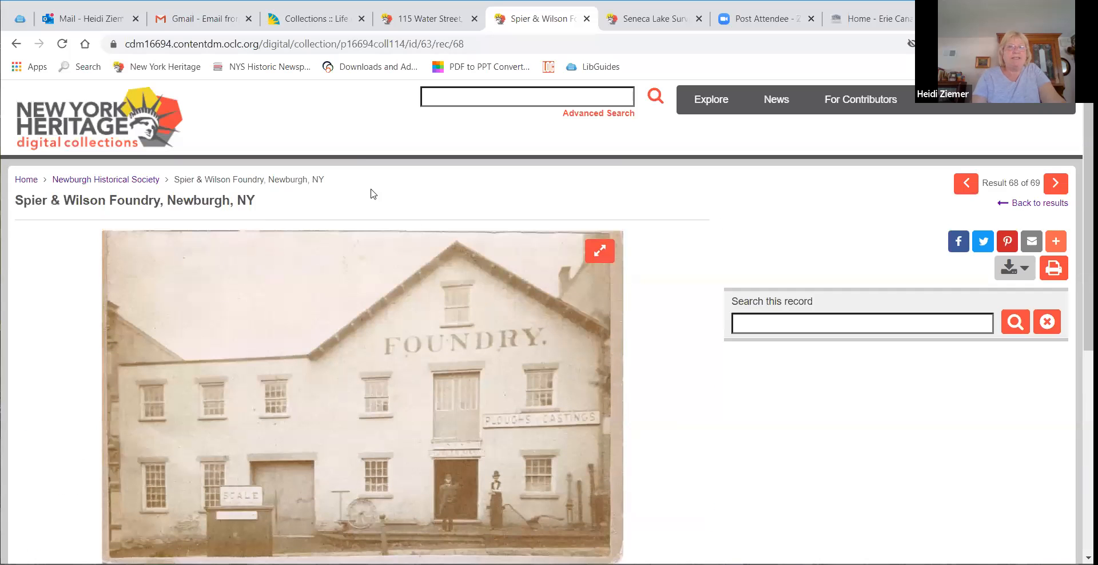
click(412, 43)
right_click(411, 40)
click(457, 114)
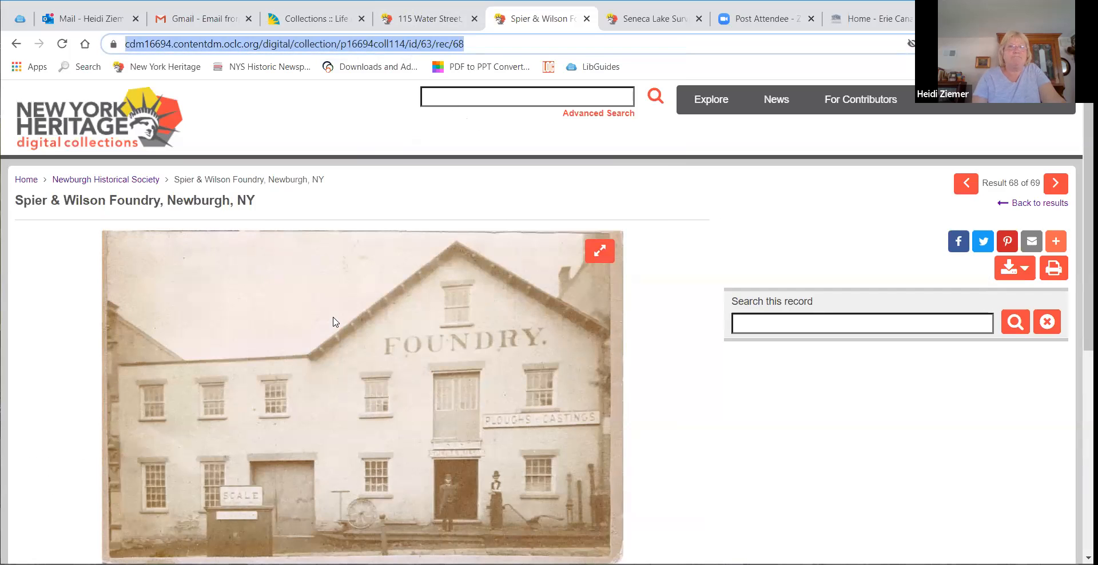
Step: Paste the foundry record's address as the resource's Source URL
click(314, 18)
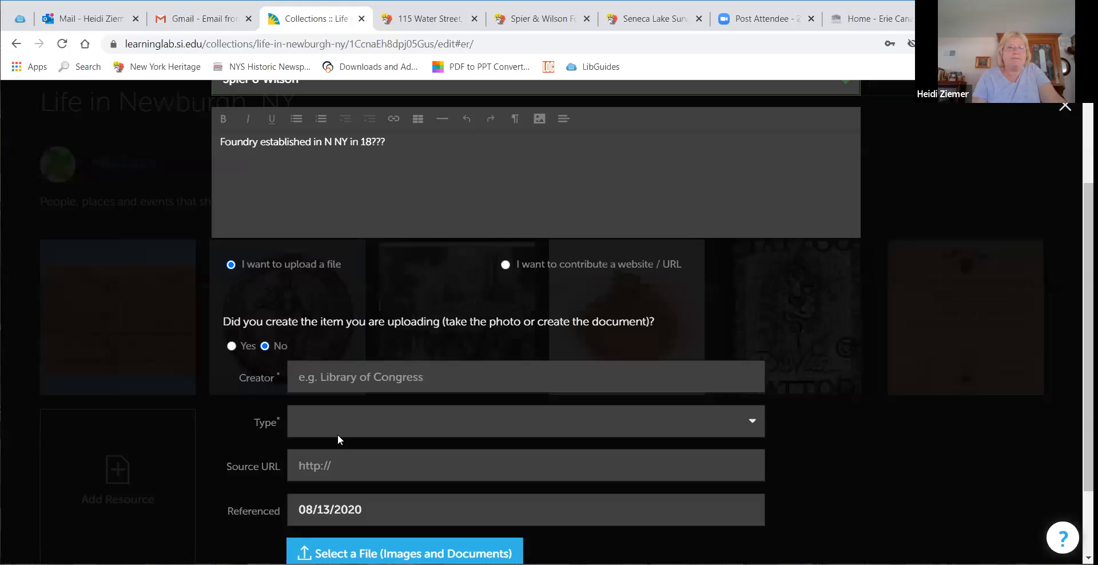
right_click(365, 461)
click(400, 350)
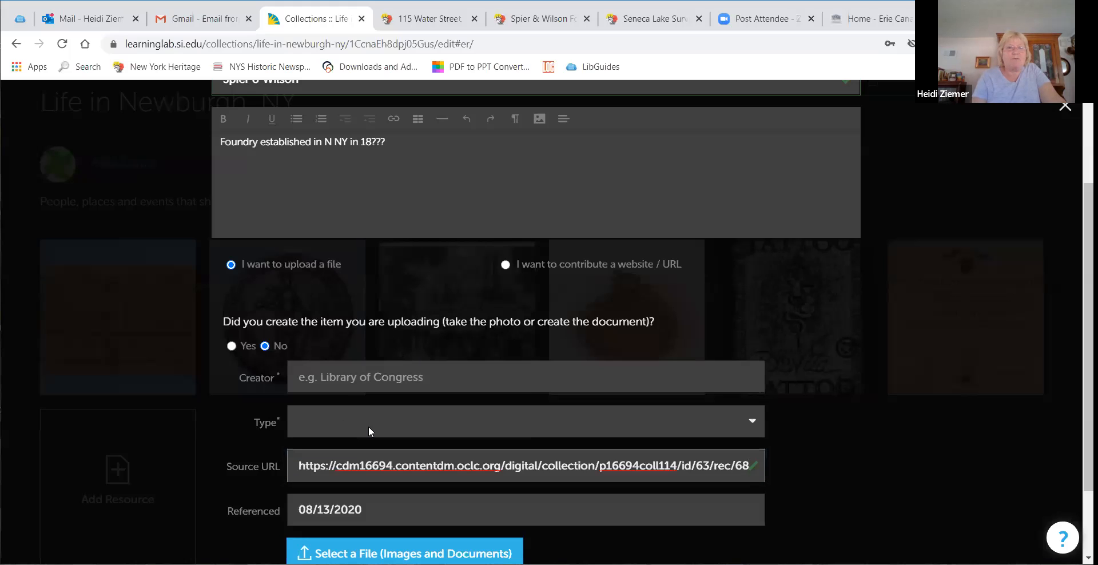
click(440, 374)
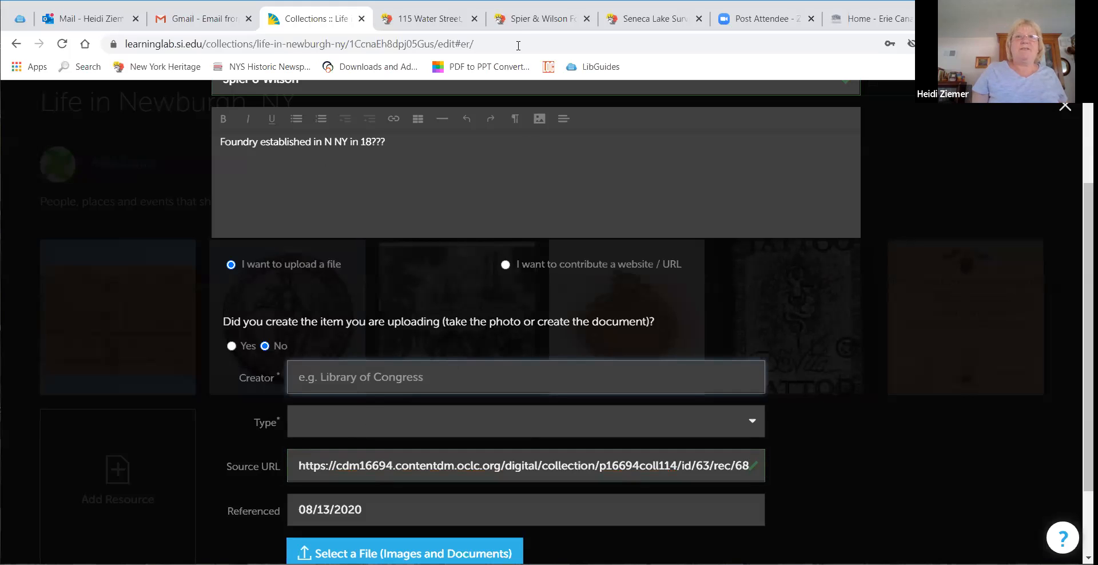
Step: Check the foundry record's holding institution and enter Newburgh Historical Society as the resource's Creator
click(537, 18)
scroll(429, 394, down, 6)
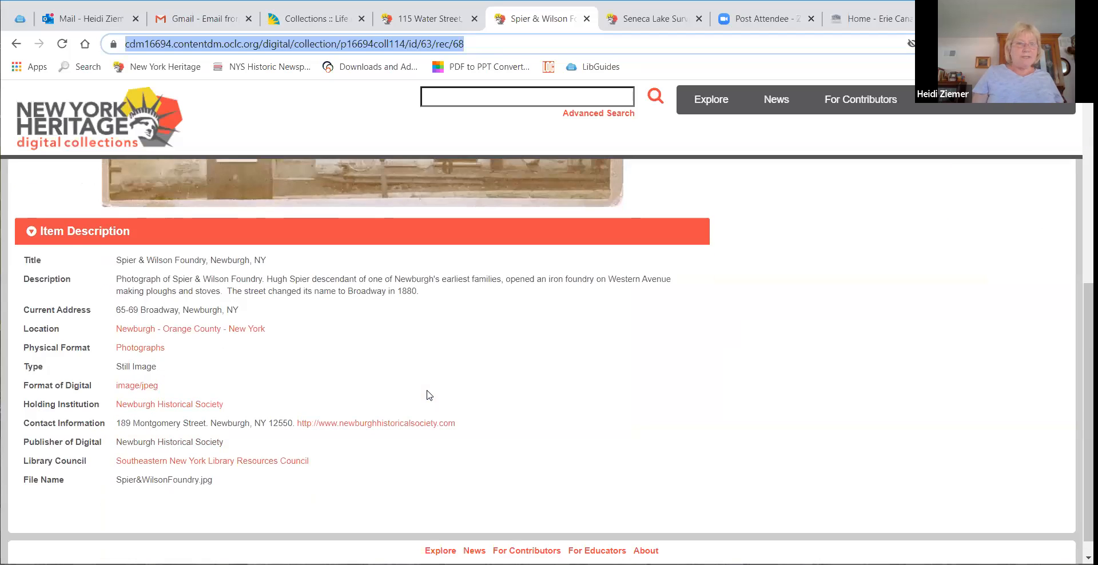
scroll(400, 298, up, 4)
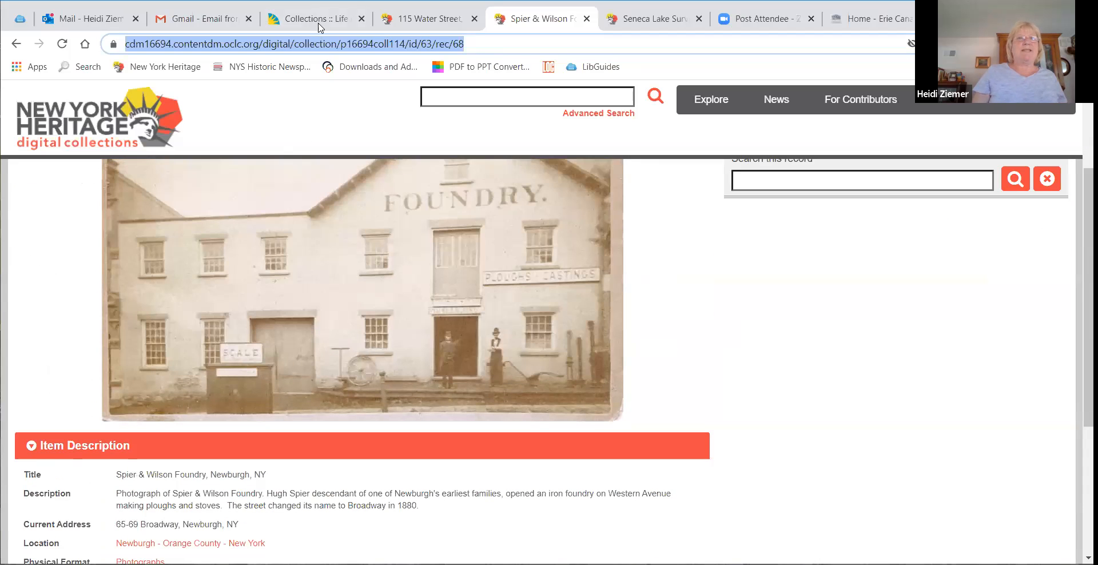
click(318, 21)
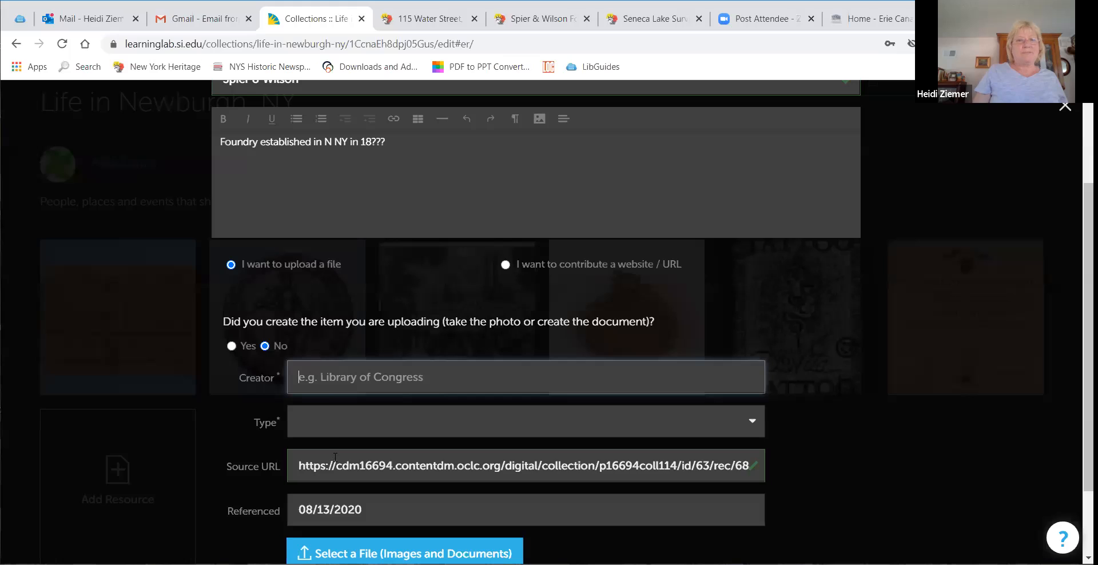
click(334, 428)
click(387, 379)
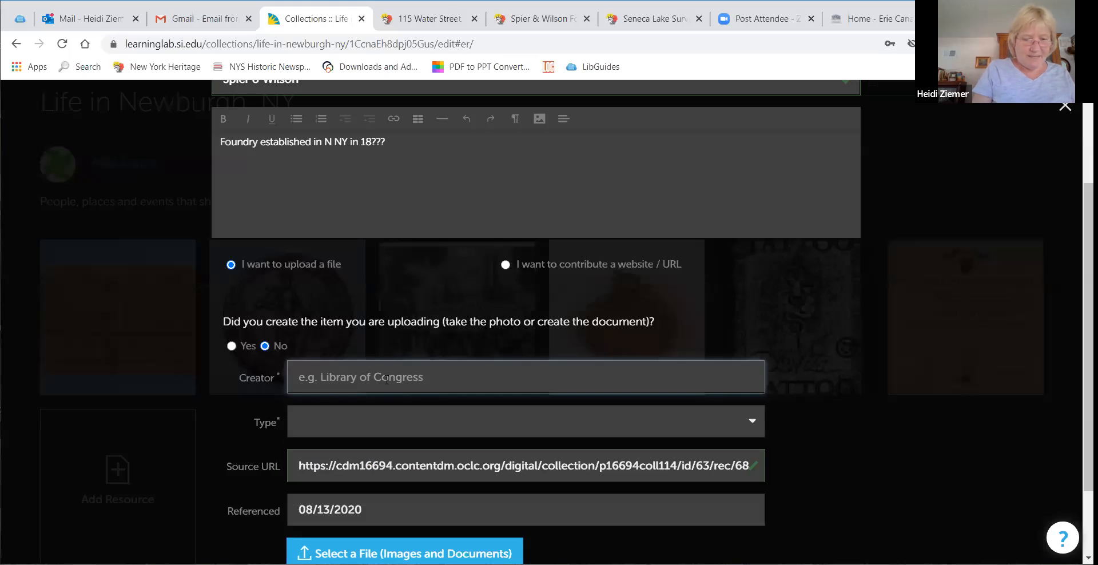
text(Newburgh Historical Society)
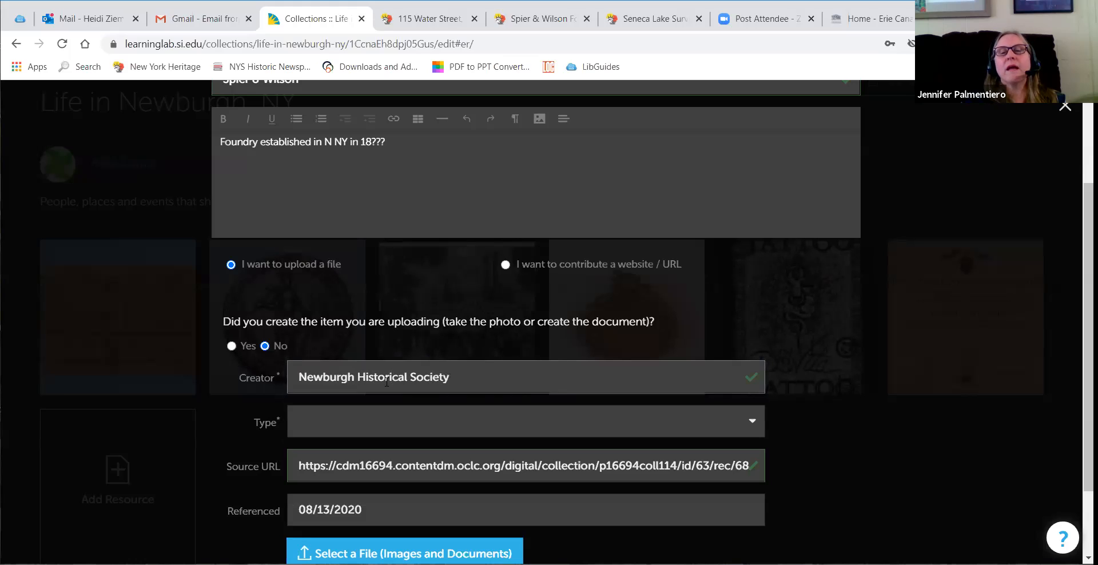
Step: Set the creator Type to Organization and select foundry.jpg from Downloads as the file to upload
click(367, 428)
click(344, 472)
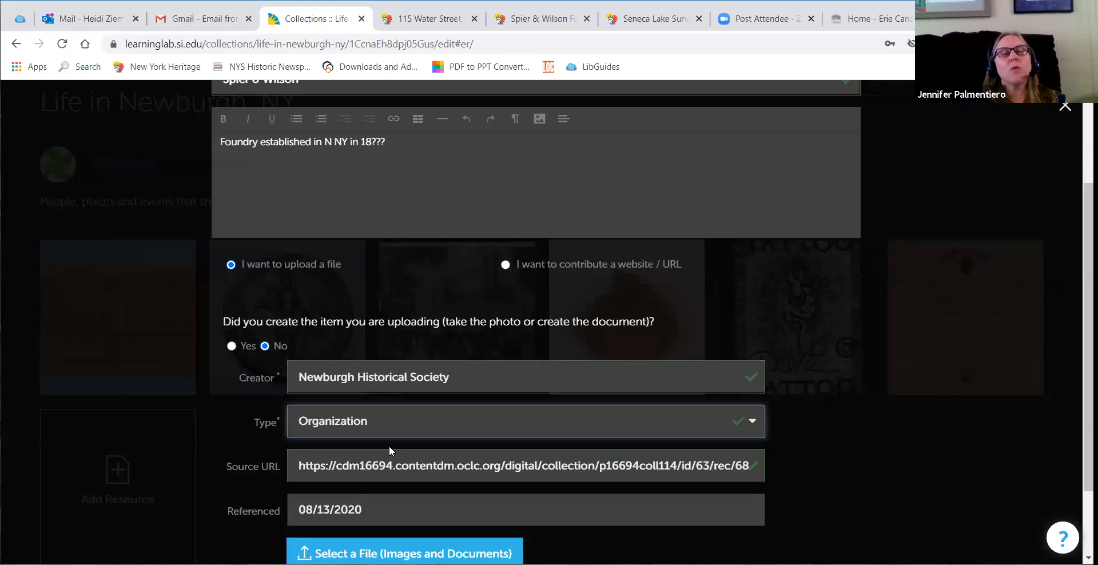
scroll(390, 445, down, 2)
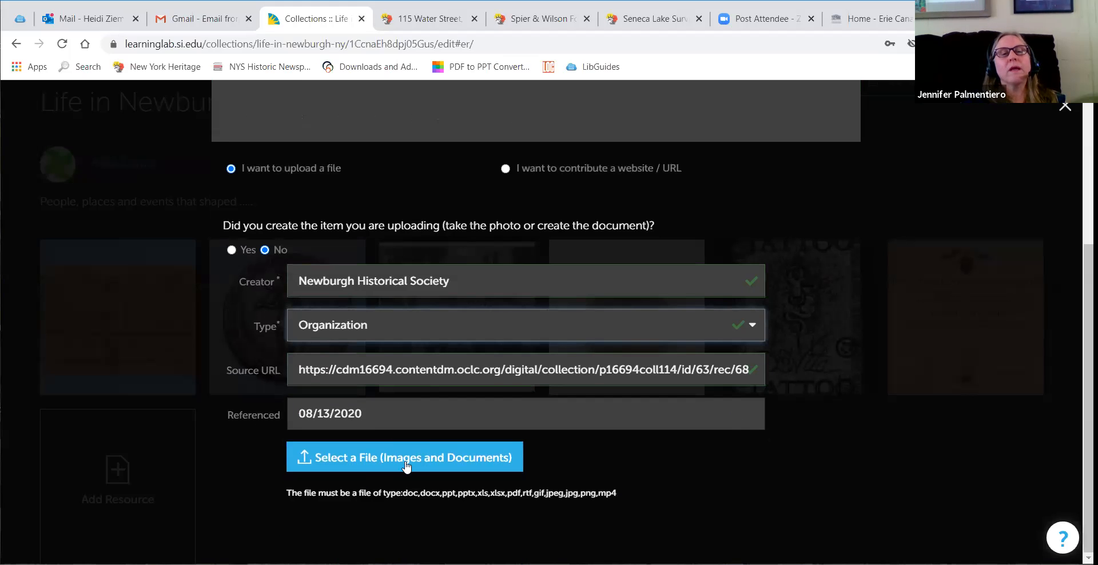
click(405, 466)
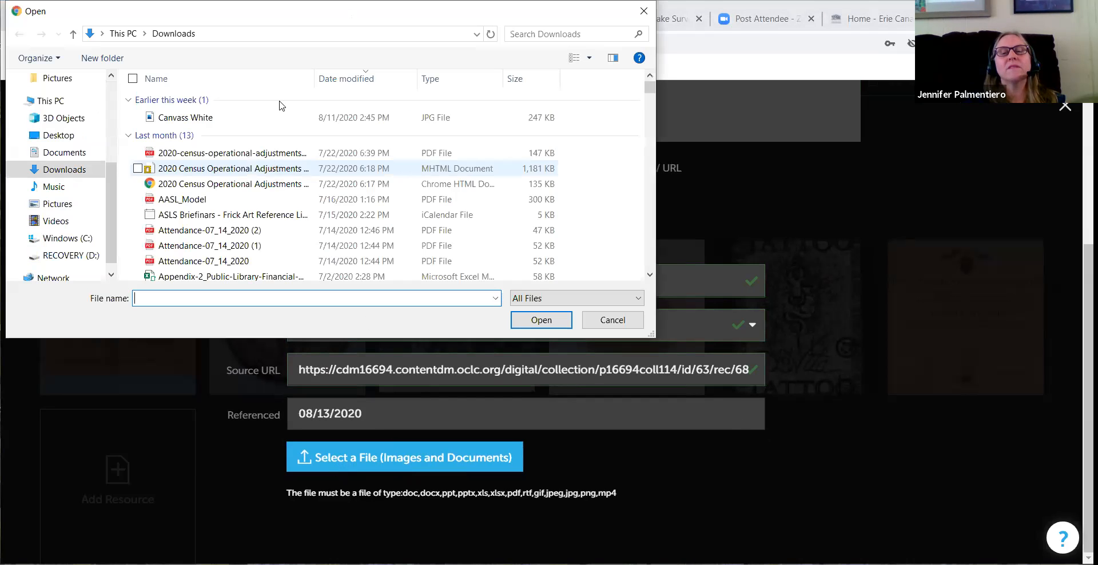
click(173, 148)
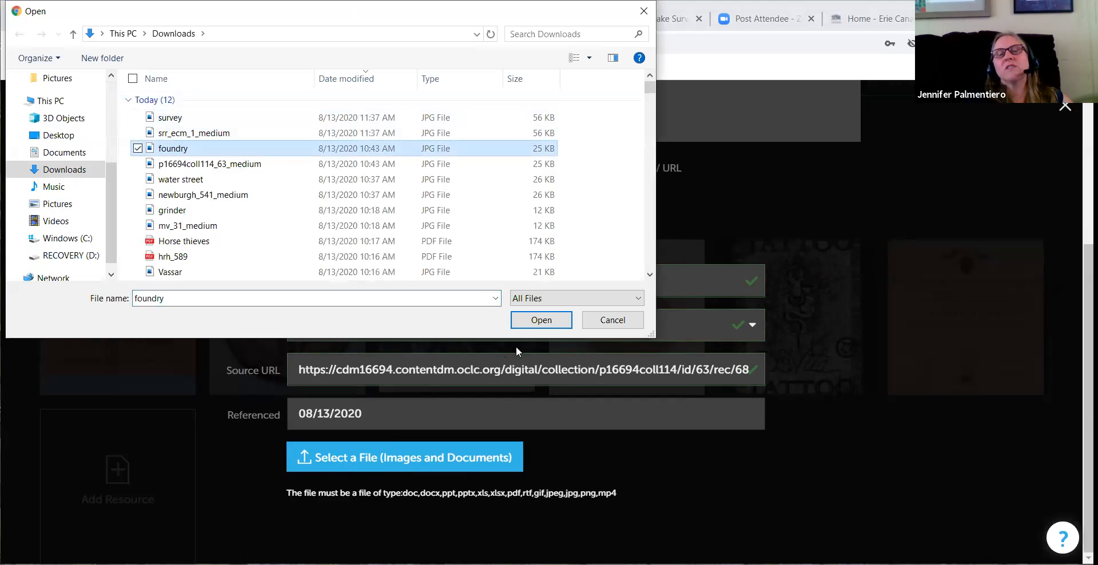
click(541, 320)
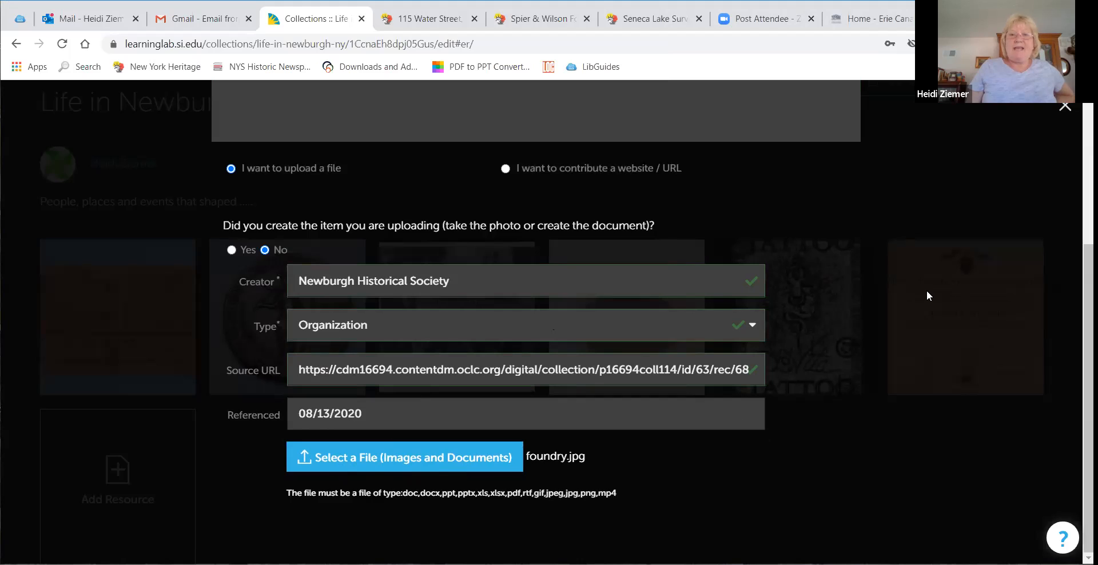
Step: Add the Spier & Wilson resource to the collection and reorder the resource tiles in the grid
scroll(926, 290, up, 5)
click(841, 175)
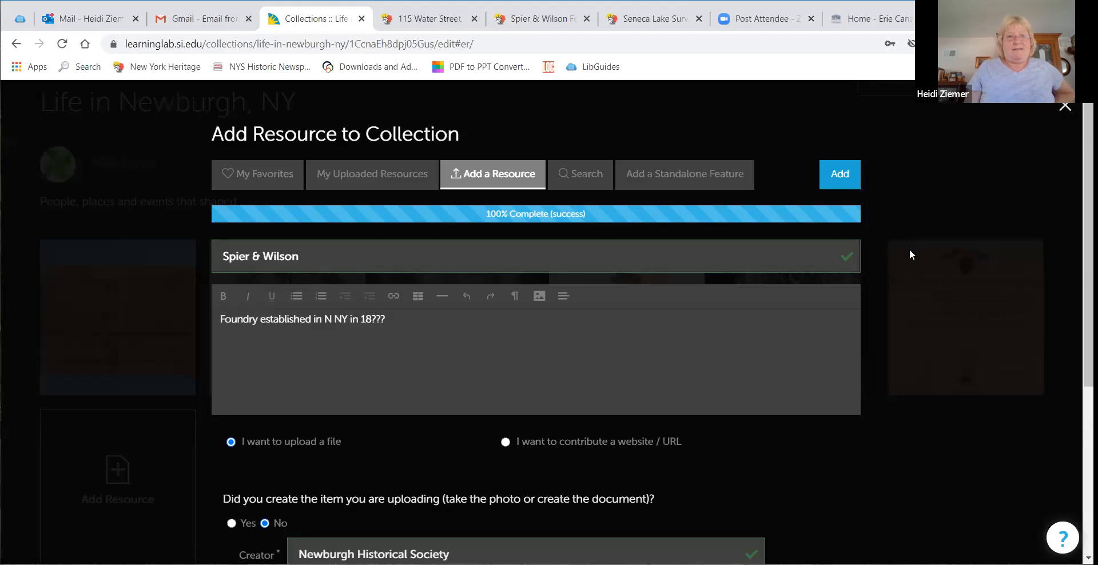
scroll(921, 245, down, 5)
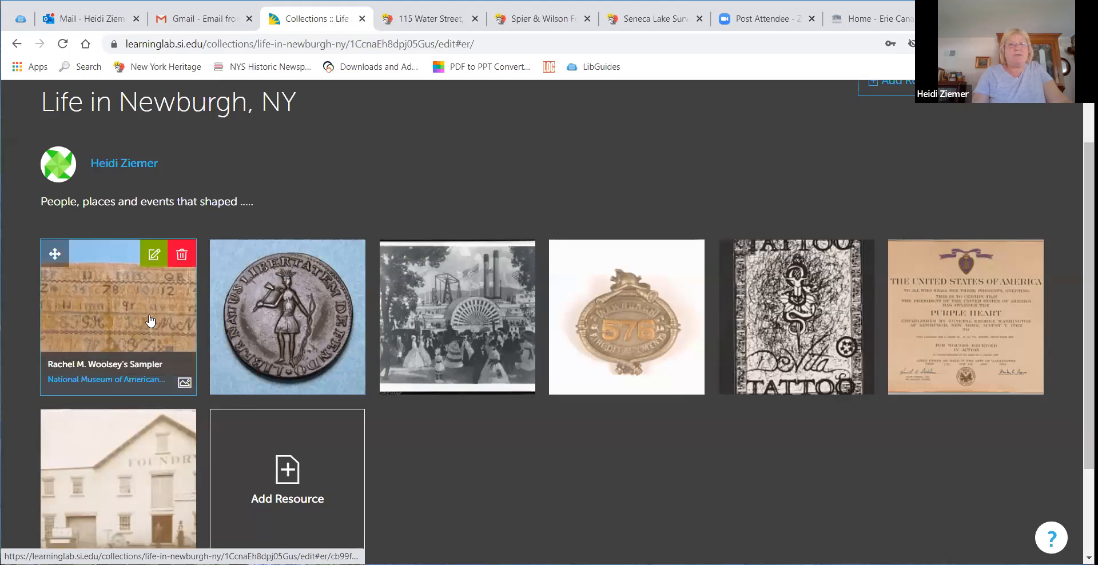
drag(150, 320, 229, 407)
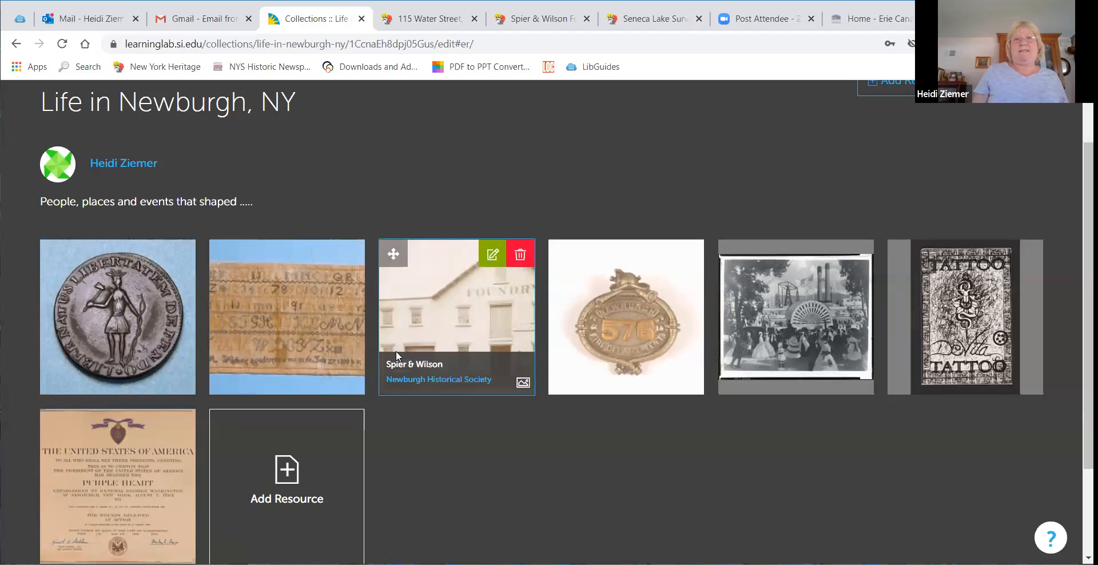
Step: Open the Add Resource dialog and close the Spier & Wilson and Seneca Lake browser tabs
scroll(899, 162, up, 2)
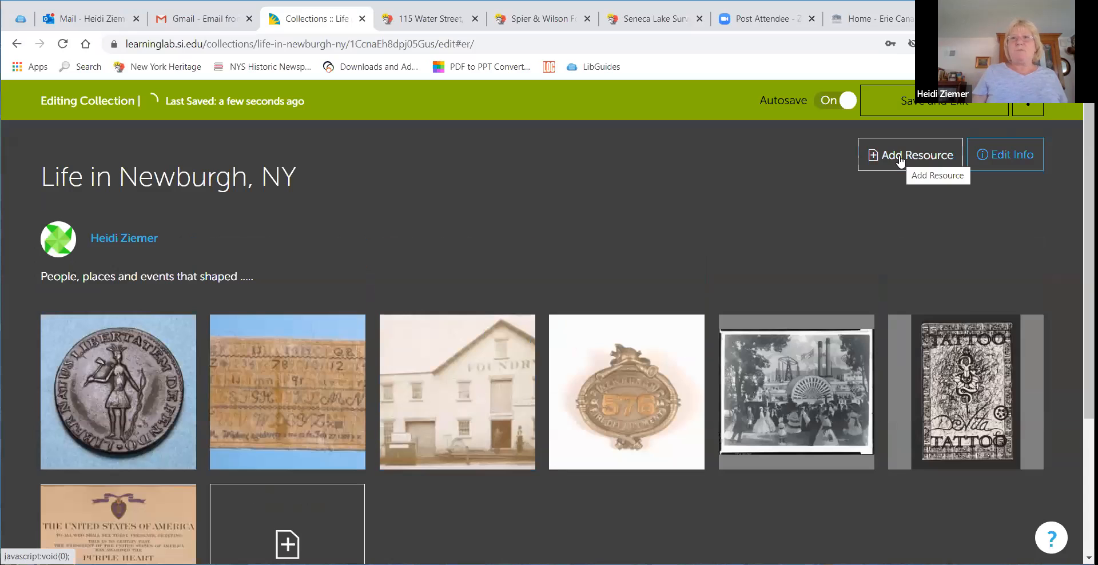
click(900, 162)
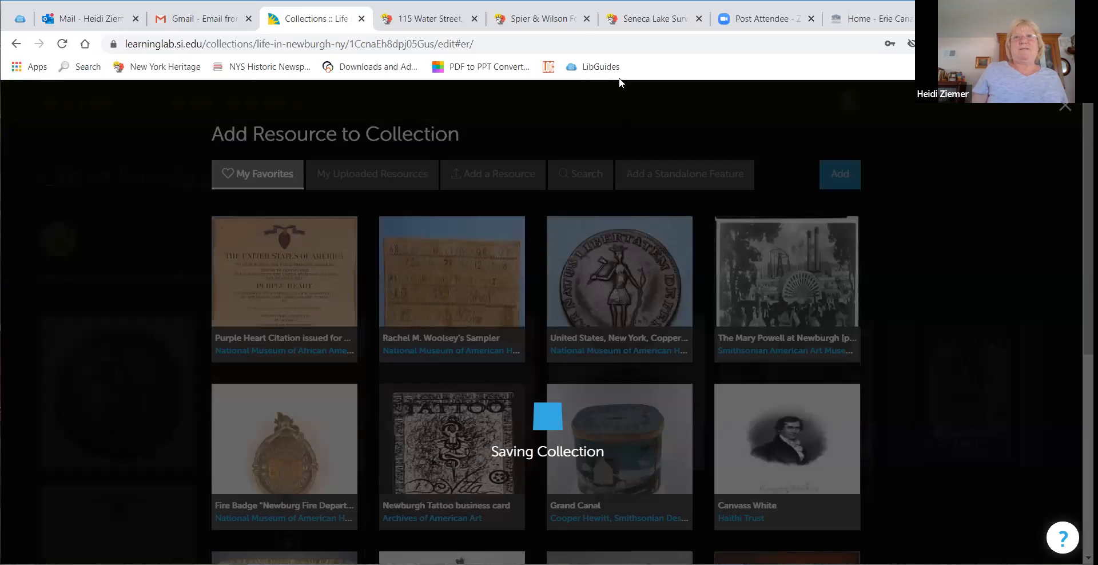
click(585, 22)
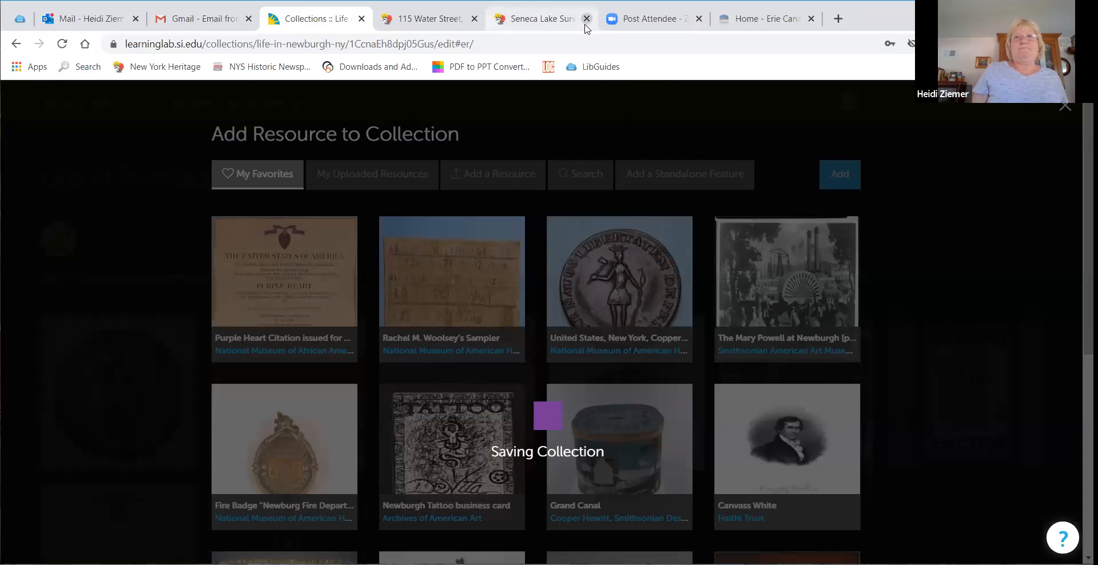
click(585, 21)
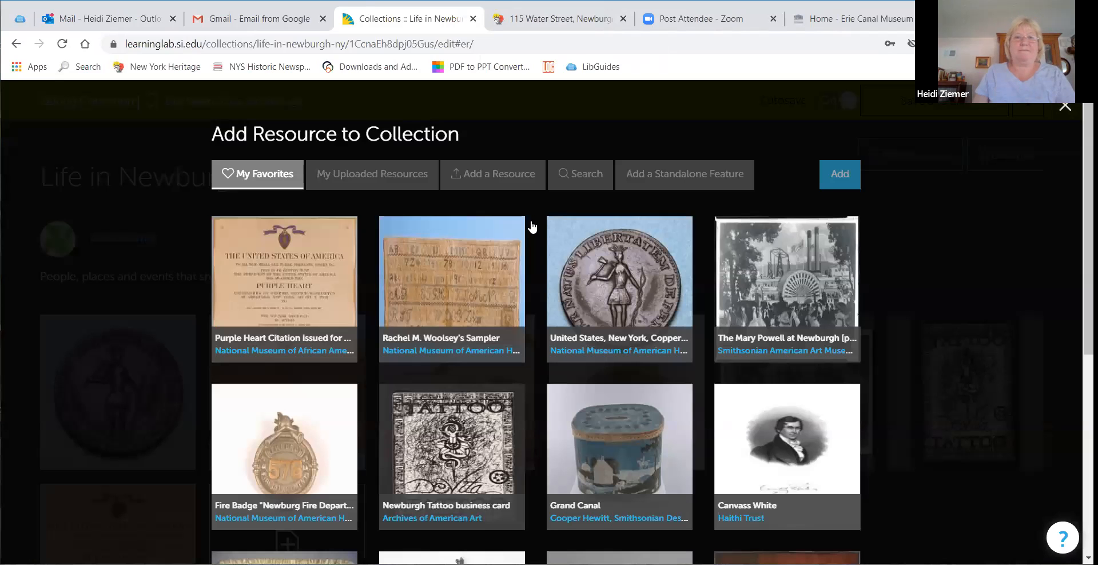
Step: Start a new resource to add and title it 115 Water Street
click(496, 189)
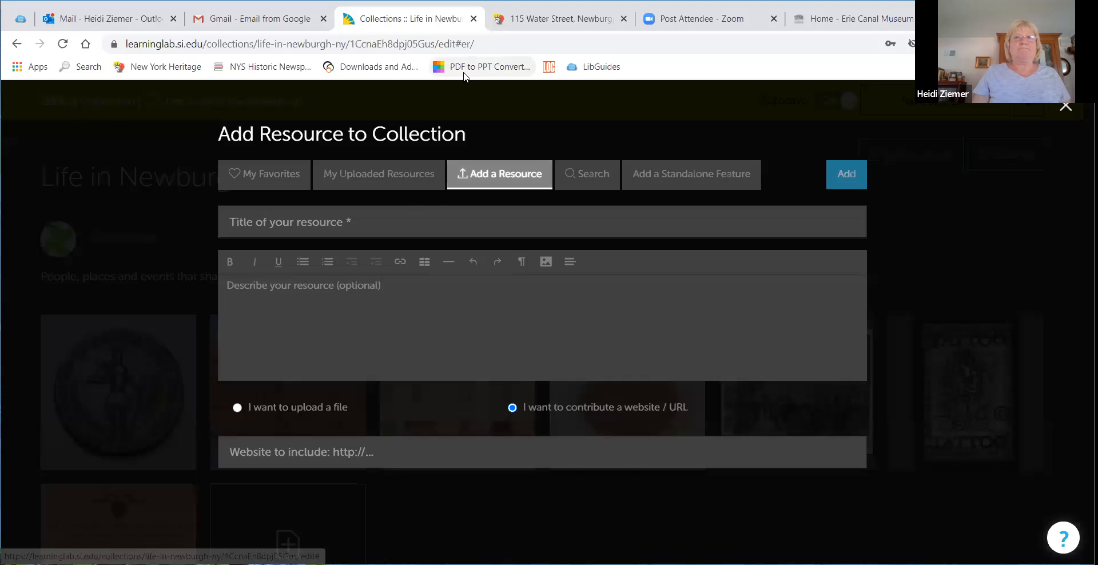
click(404, 217)
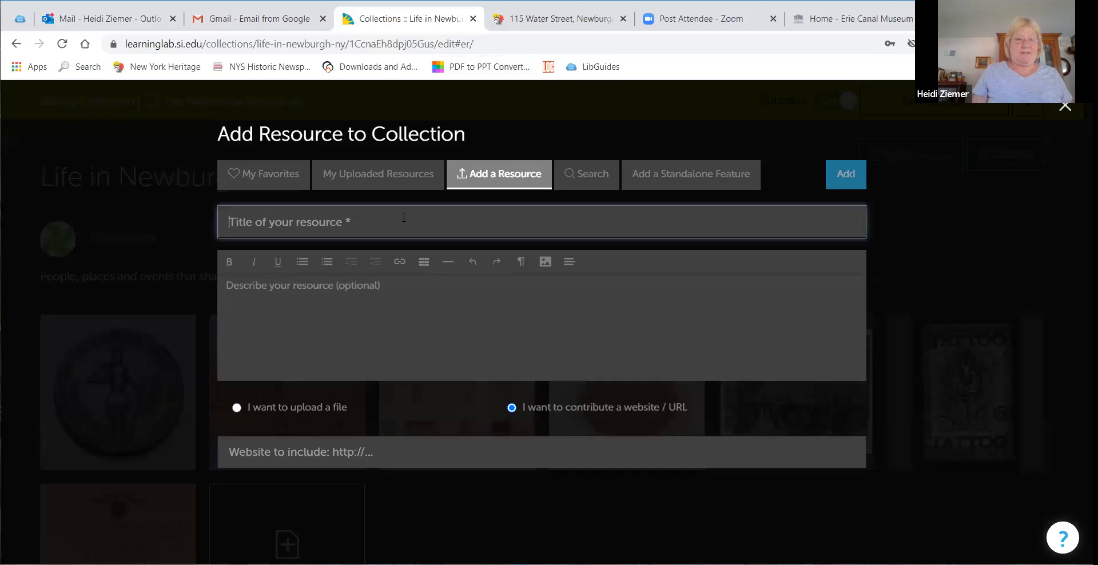
text(115 Wa)
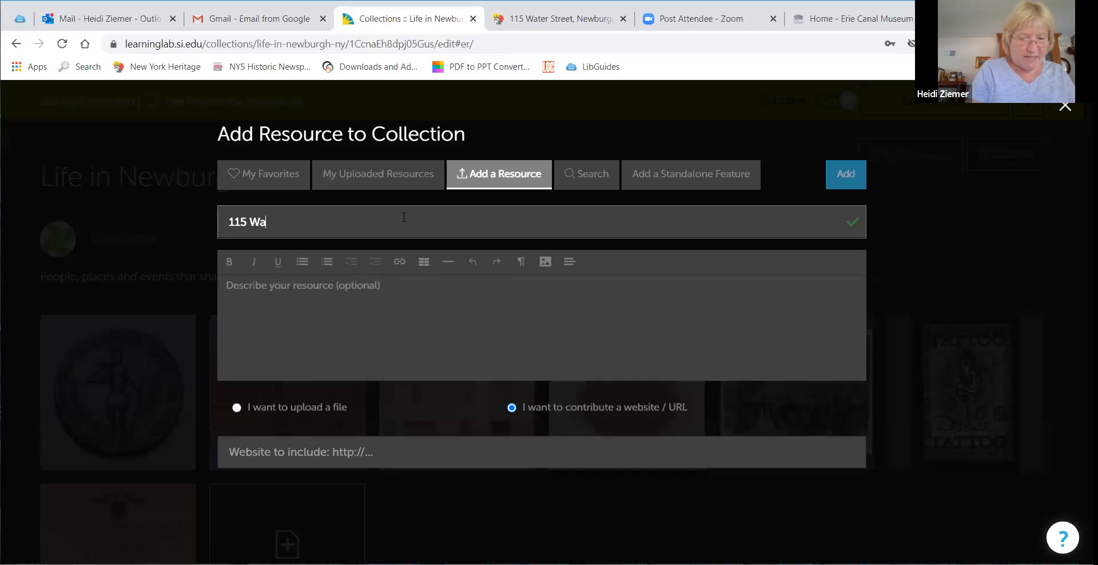
text(ter Street)
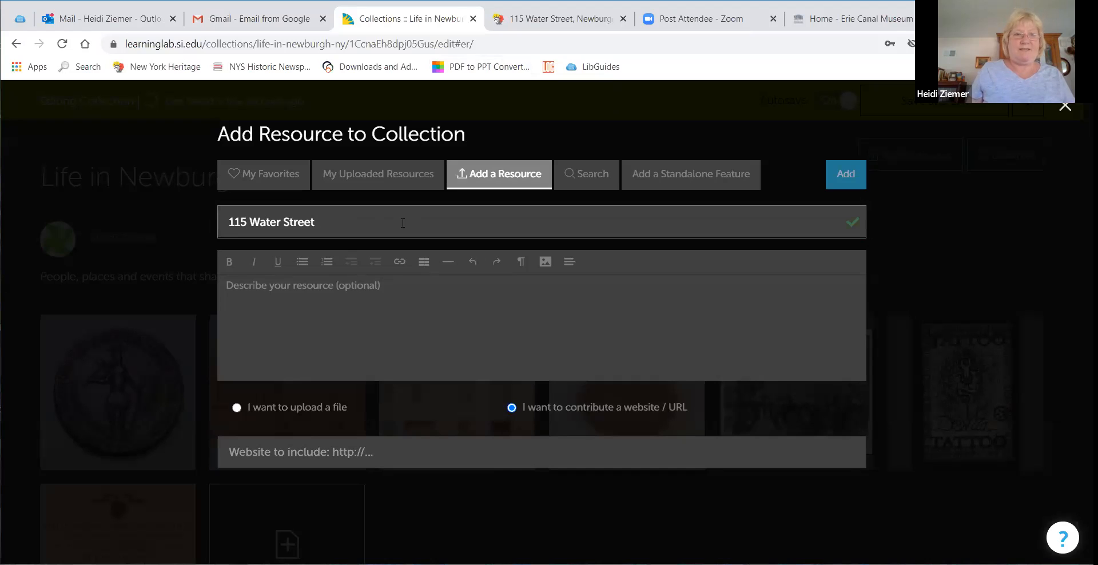
Step: Enter the description This is where the Fire Department was located
click(389, 305)
text(This)
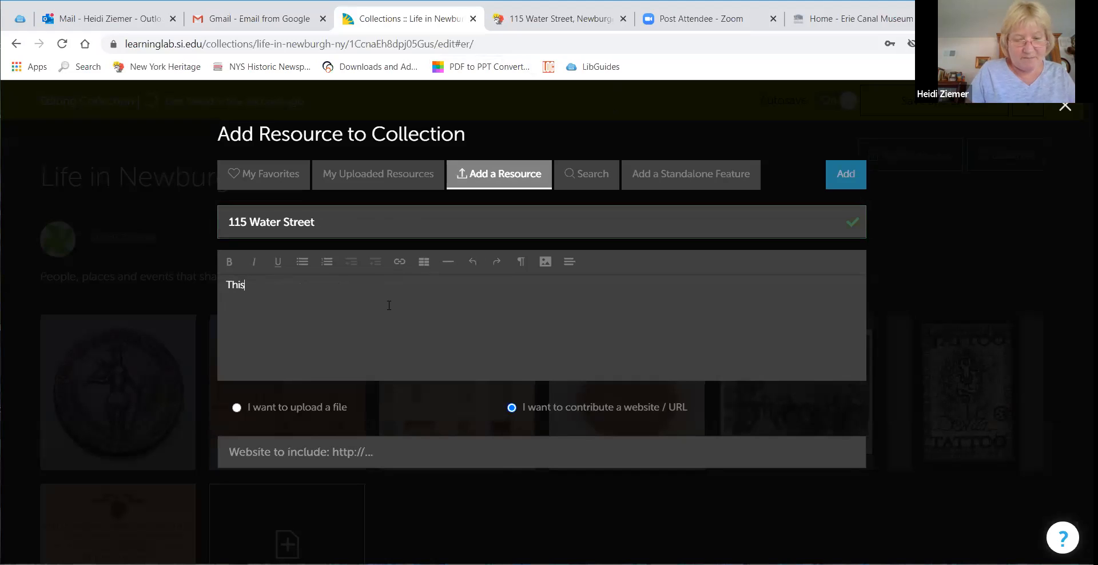
text(is where the Fire Department )
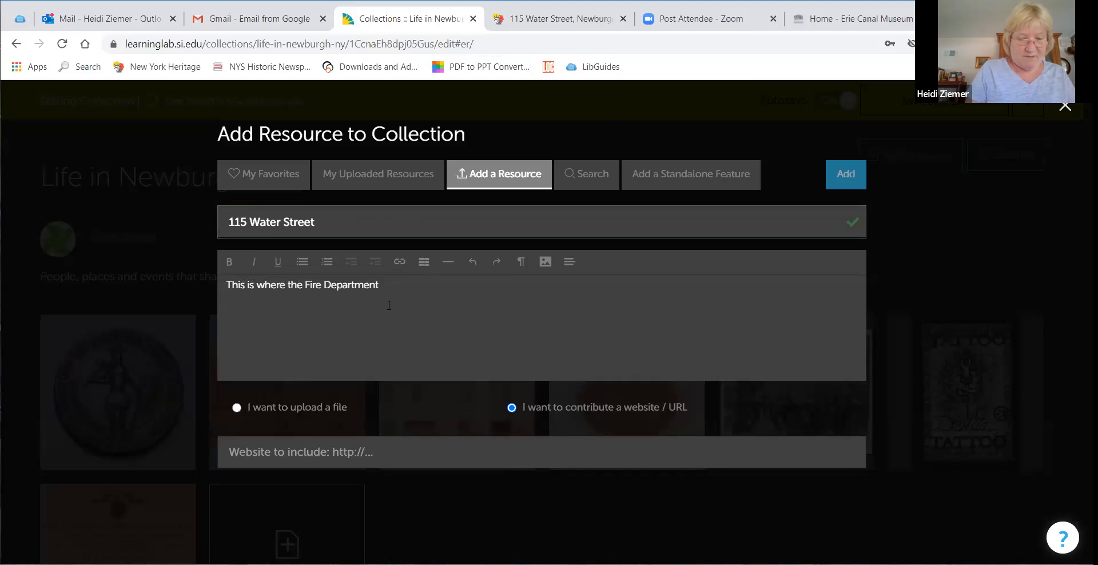
text( was located)
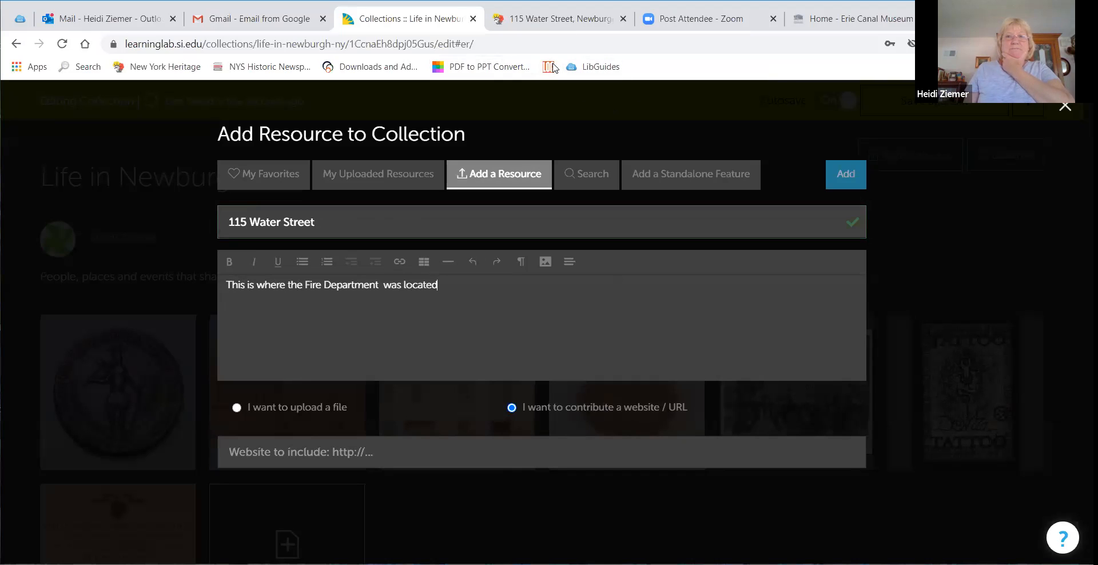
Step: Copy the web address of the 115 Water Street record in the New York Heritage tab
click(563, 21)
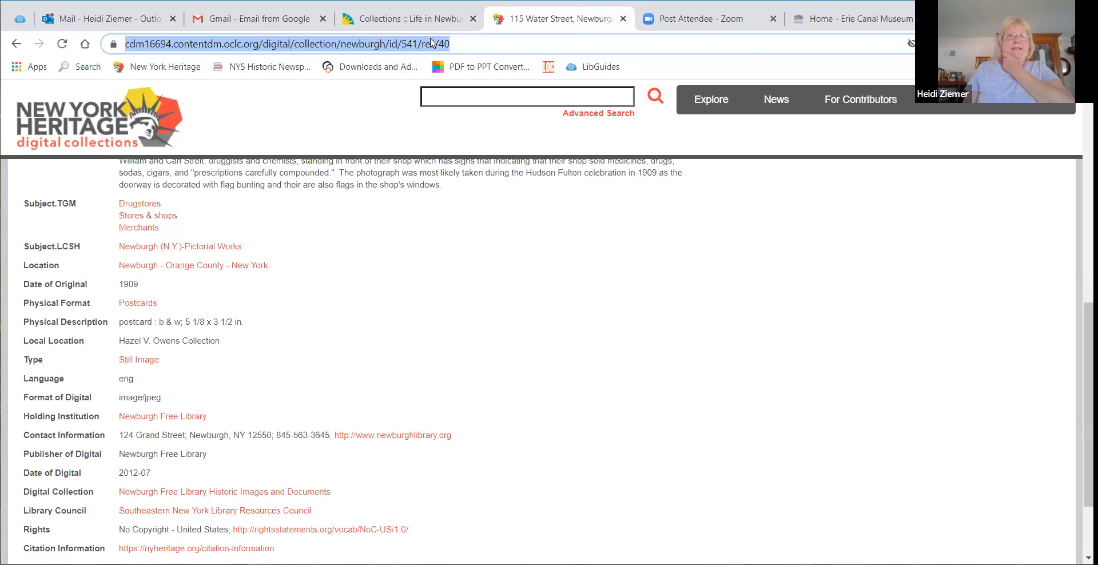
right_click(432, 43)
click(457, 116)
scroll(350, 167, up, 5)
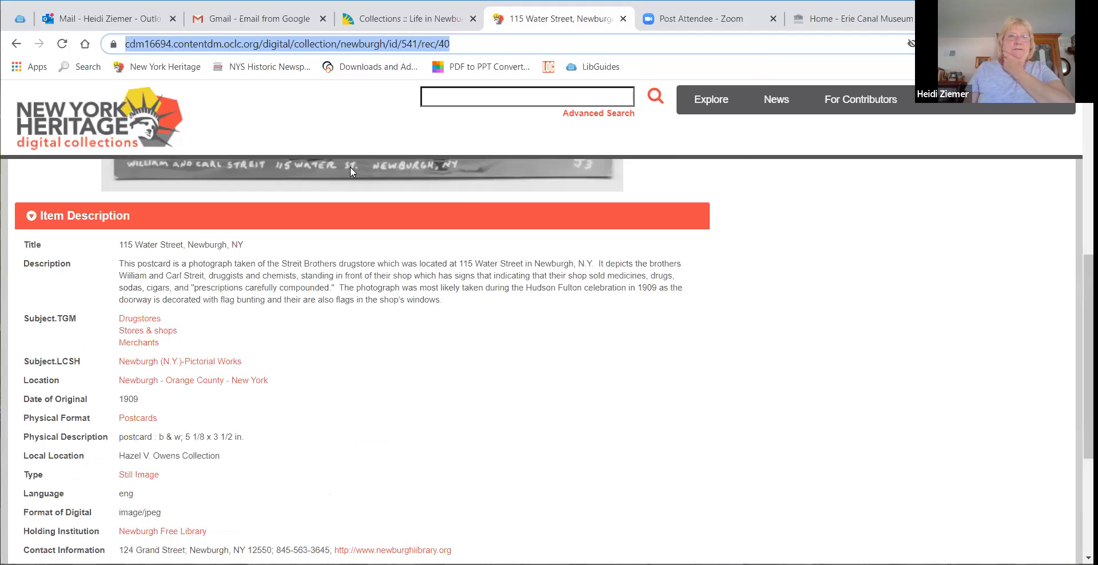
scroll(350, 166, up, 3)
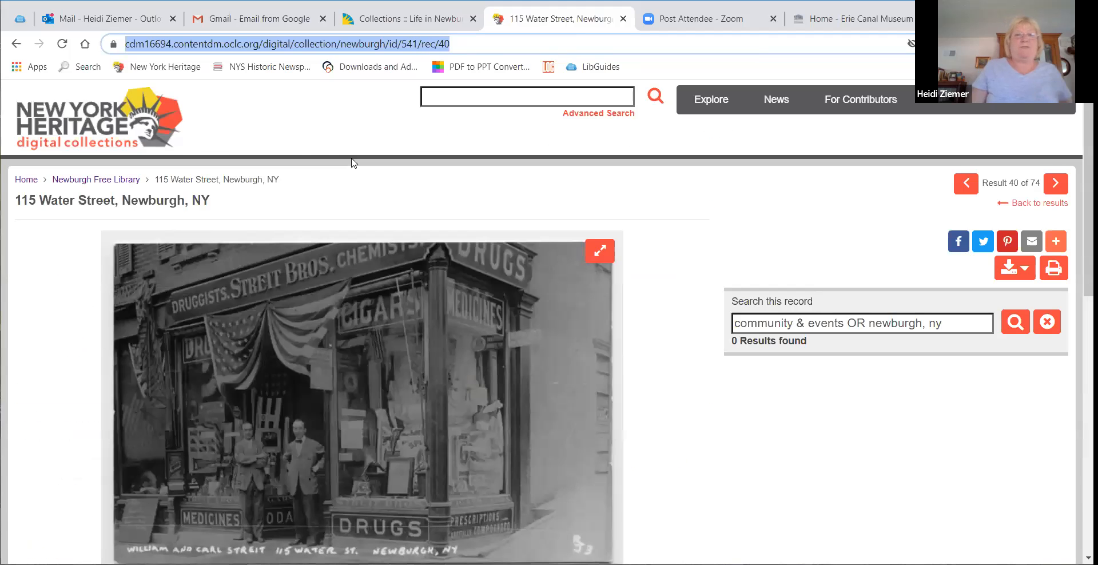
click(390, 27)
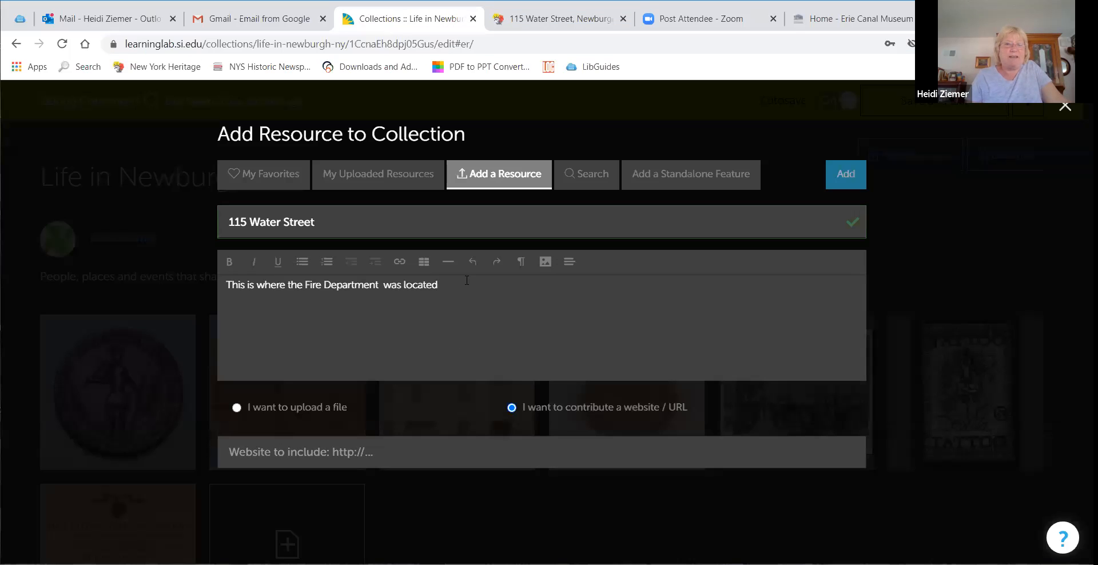
Step: Rewrite the description as This is where the Drug Store was located - next to the Fire Dept
key(BackSpace)
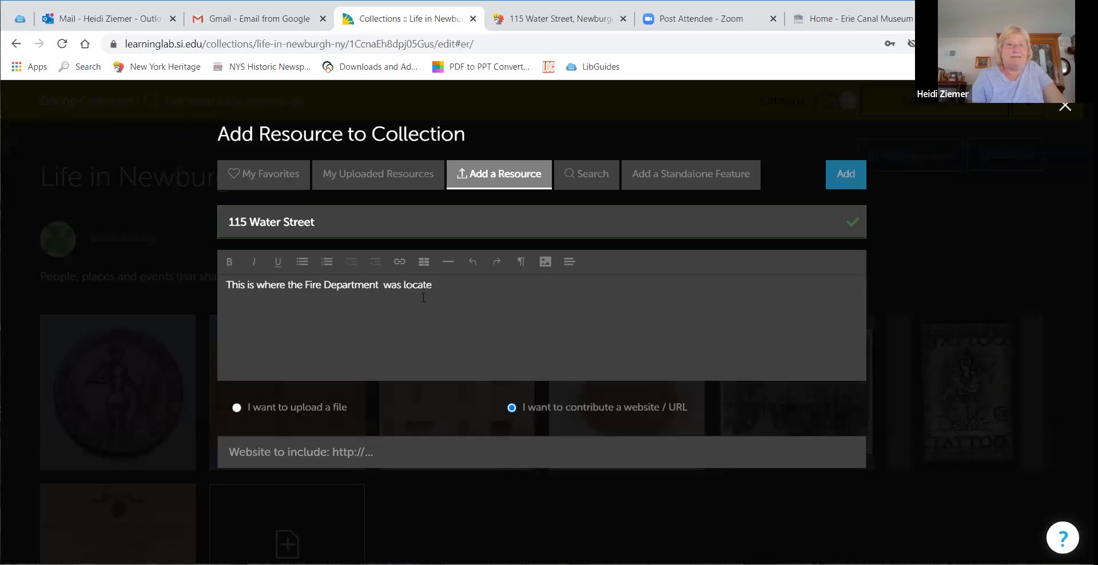
key(BackSpace)
key(BackSpace)
key(BackSpace)
key(BackSpace)
key(BackSpace)
key(BackSpace)
key(BackSpace)
key(BackSpace)
key(BackSpace)
key(BackSpace)
key(BackSpace)
key(BackSpace)
key(BackSpace)
key(BackSpace)
key(BackSpace)
key(BackSpace)
key(BackSpace)
key(BackSpace)
key(BackSpace)
key(BackSpace)
key(BackSpace)
key(BackSpace)
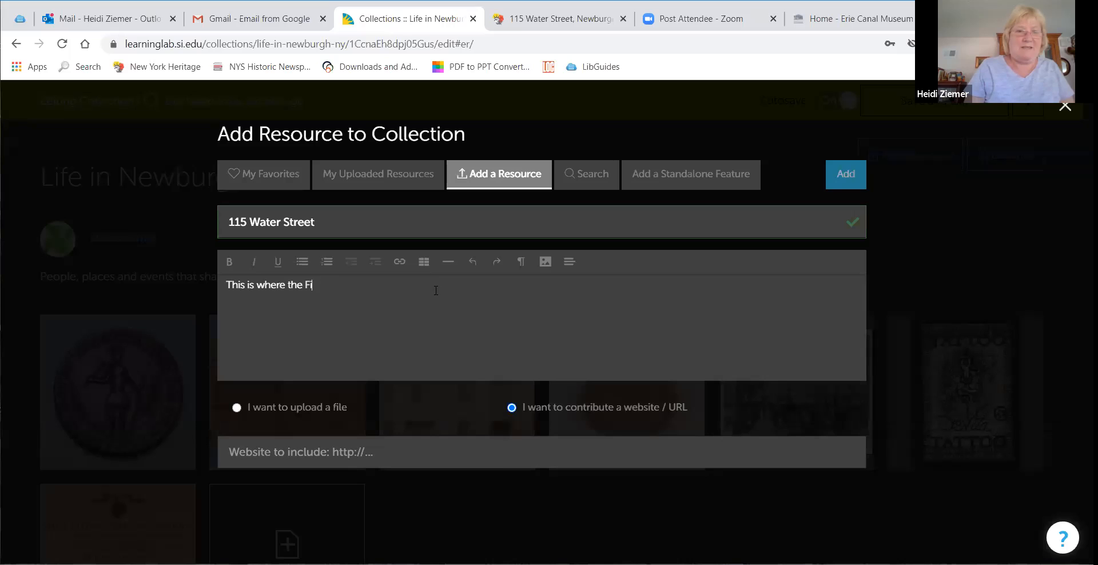
key(BackSpace)
text(Drug Store)
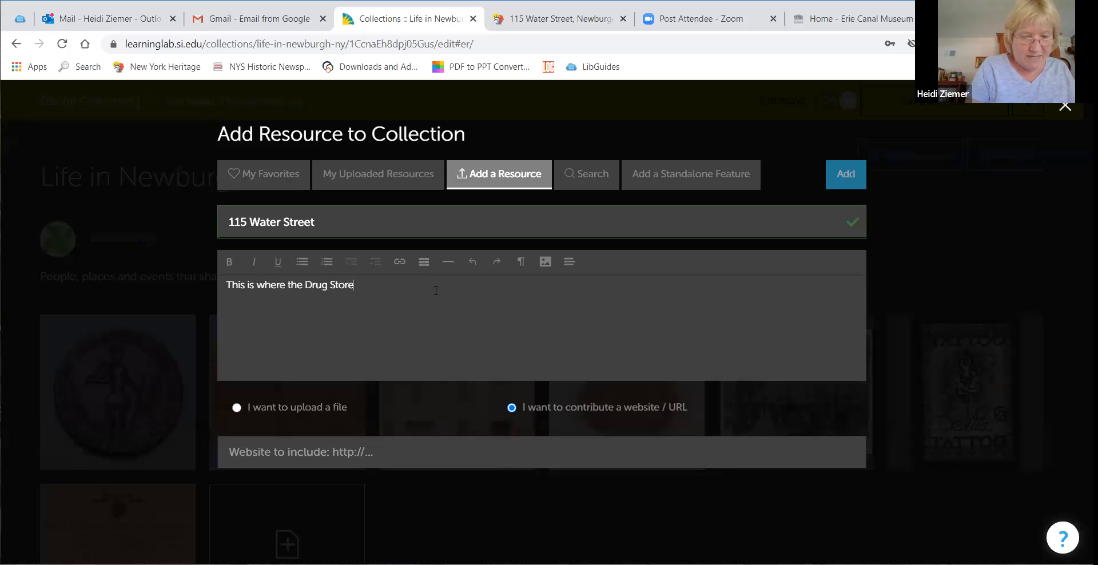
text( was located)
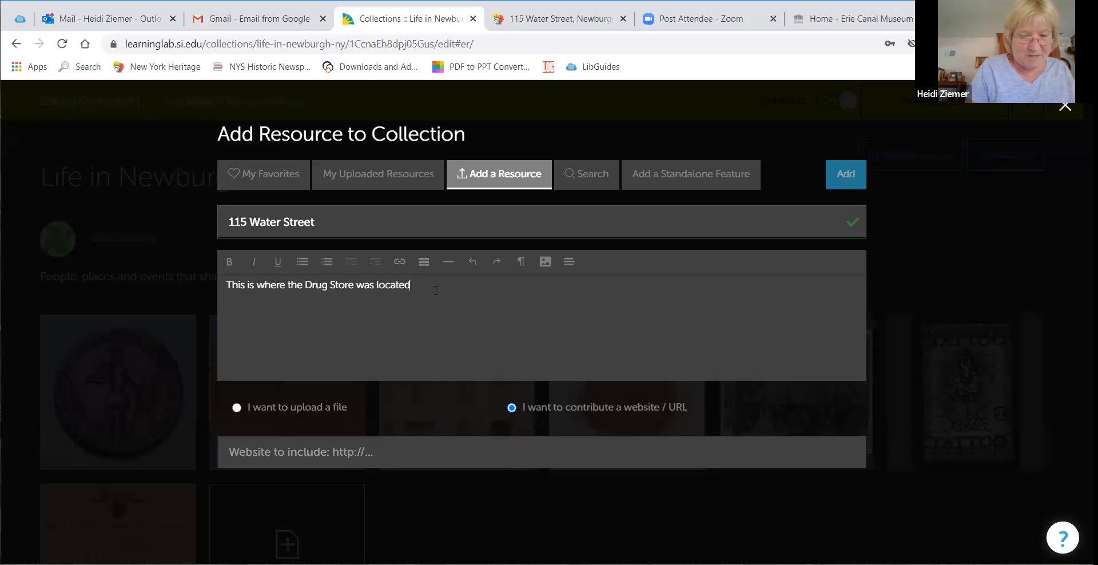
text( - next to the Fire Dept)
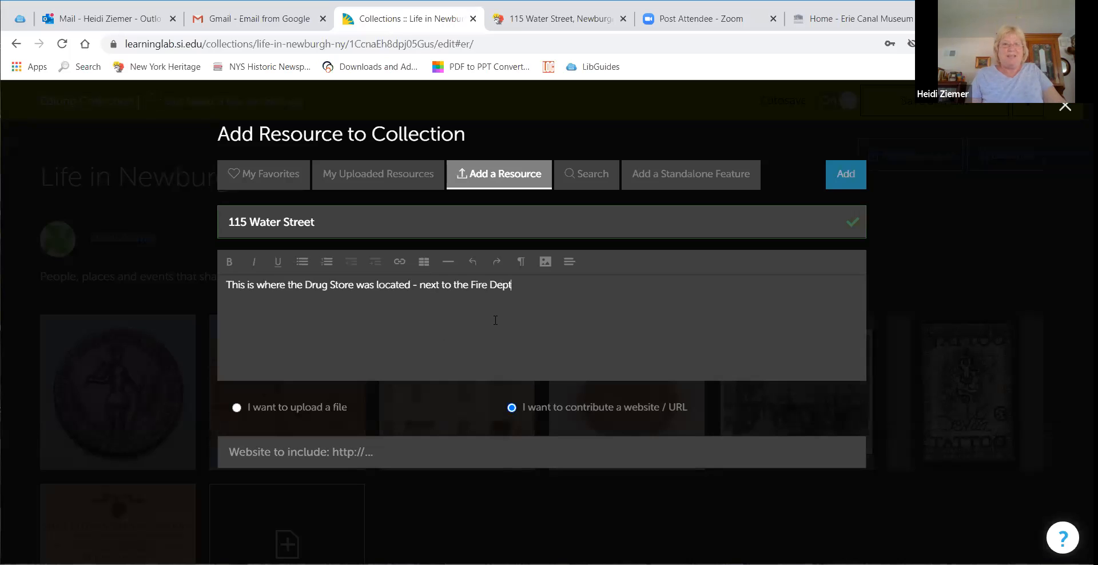
Step: Paste the copied record address as the website to include
right_click(405, 451)
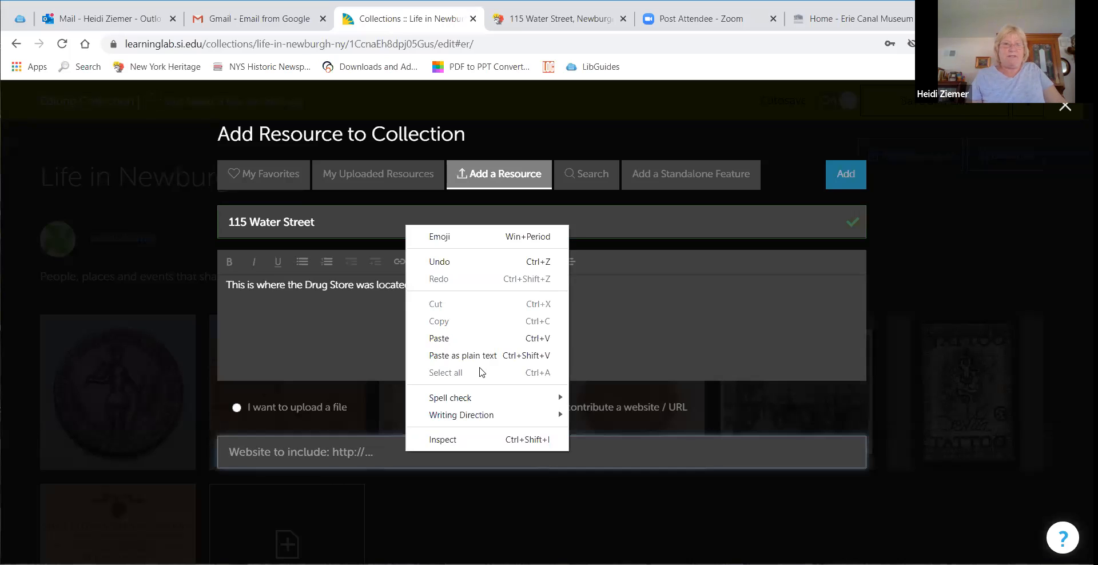
click(490, 341)
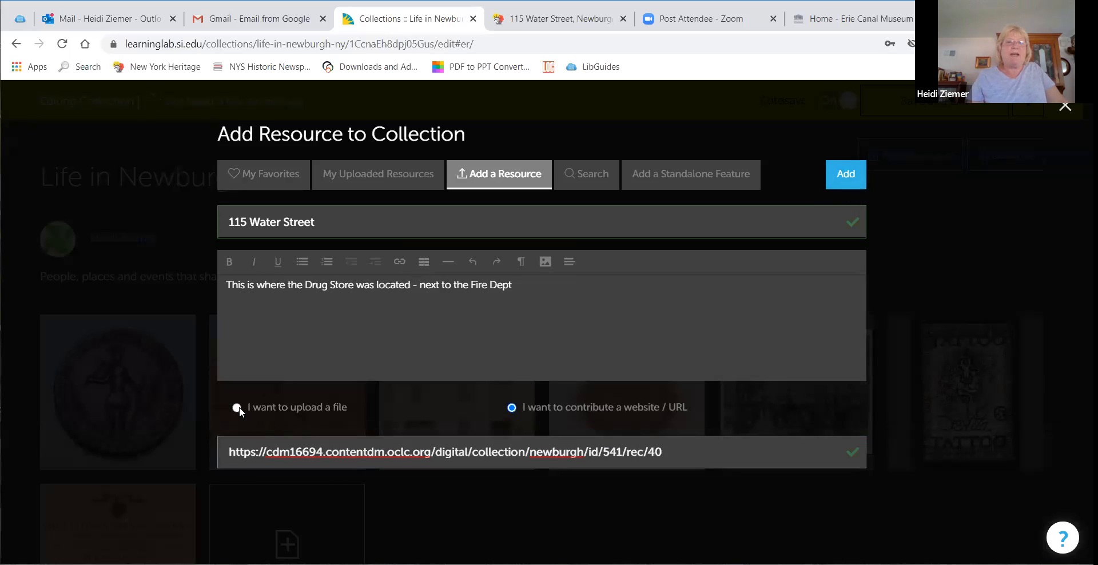
Step: Add the 115 Water Street website resource to the collection, then open the Foundry photo resource for customizing
click(841, 184)
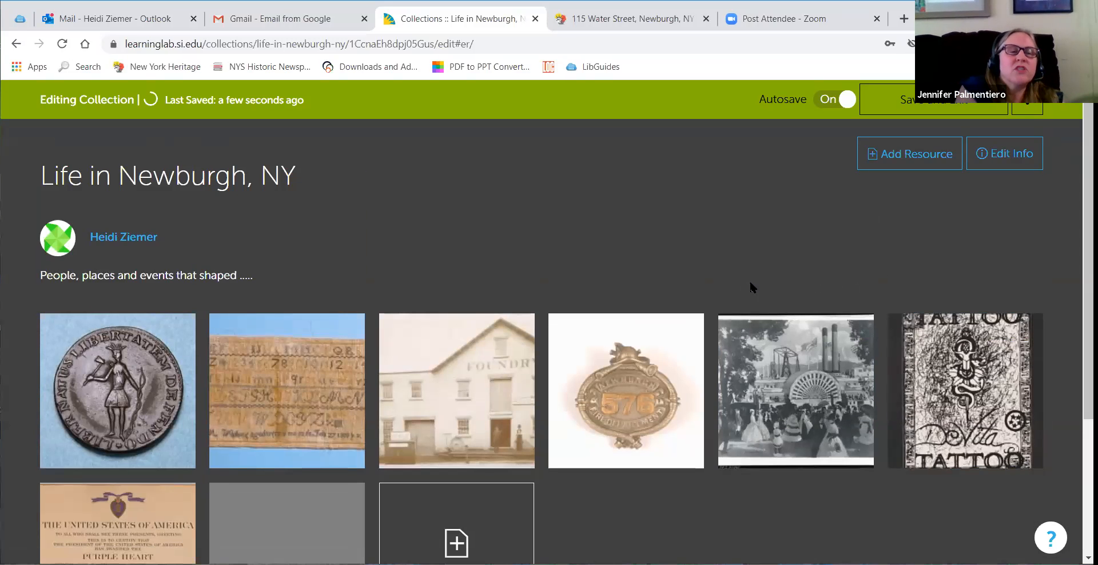
scroll(750, 288, down, 3)
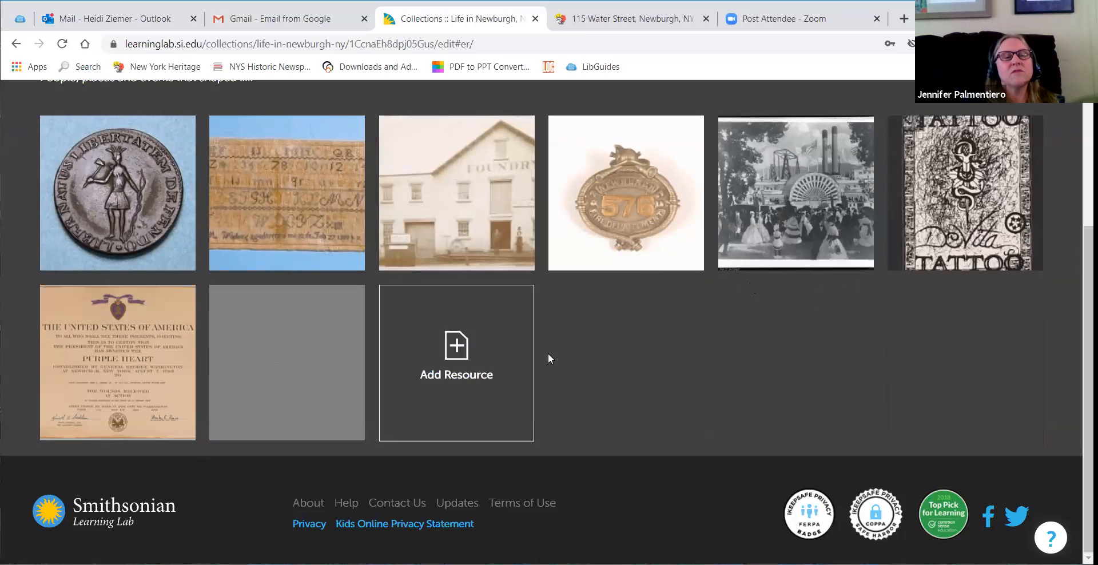
mouse_move(267, 369)
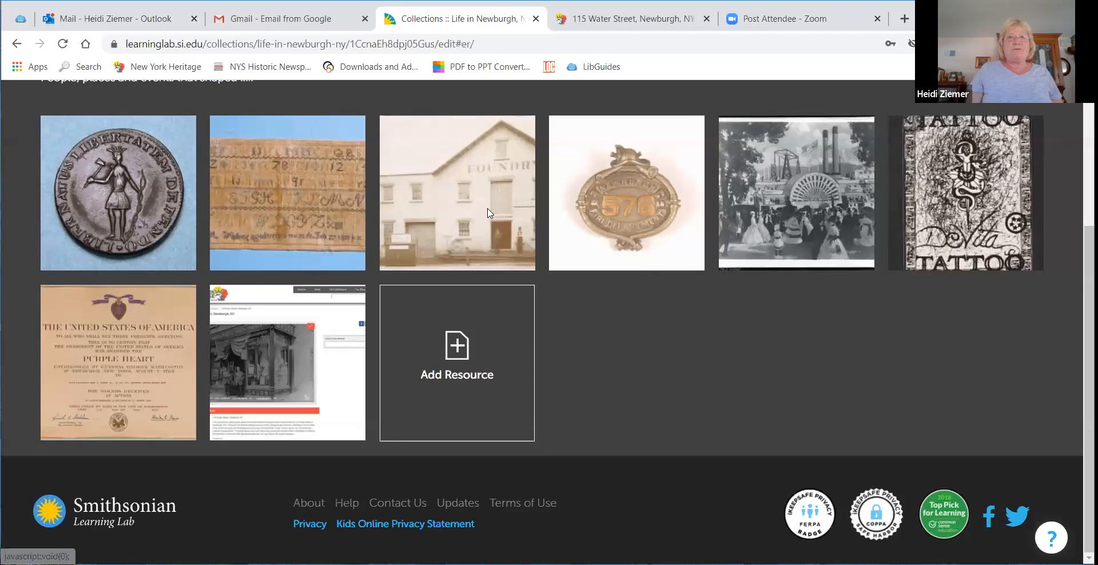
click(488, 191)
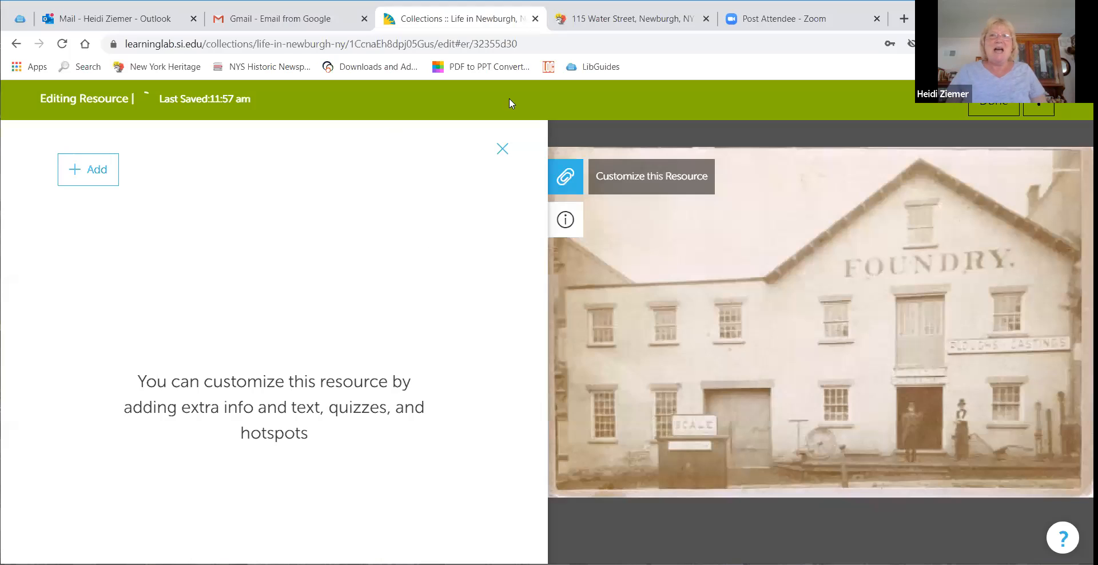
Step: Copy the full description text of the 115 Water Street record in the New York Heritage tab
click(678, 30)
scroll(554, 413, down, 10)
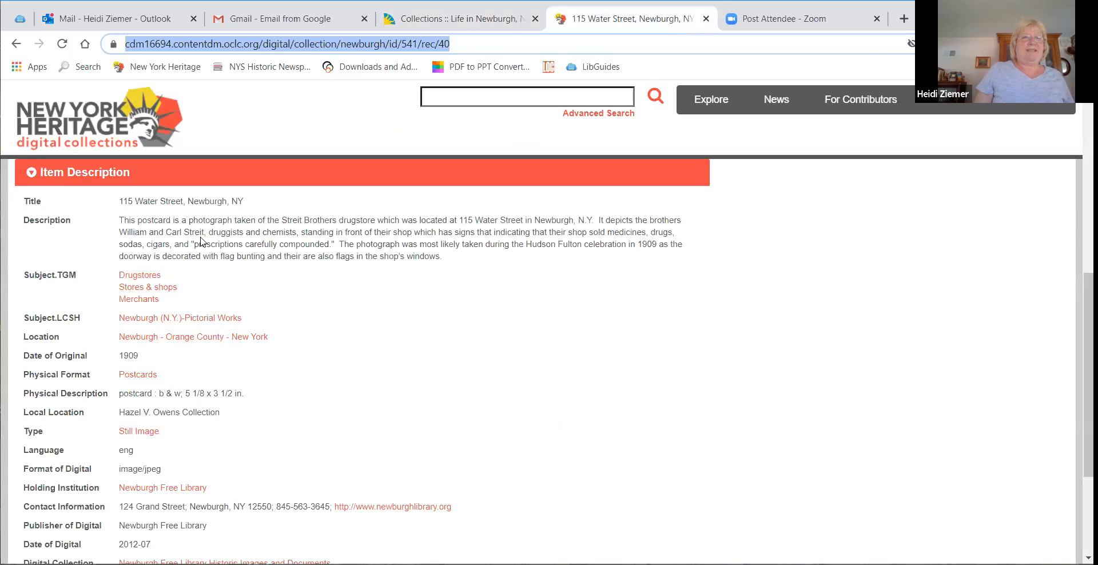
drag(452, 260, 119, 222)
key(ctrl+c)
right_click(138, 239)
click(142, 246)
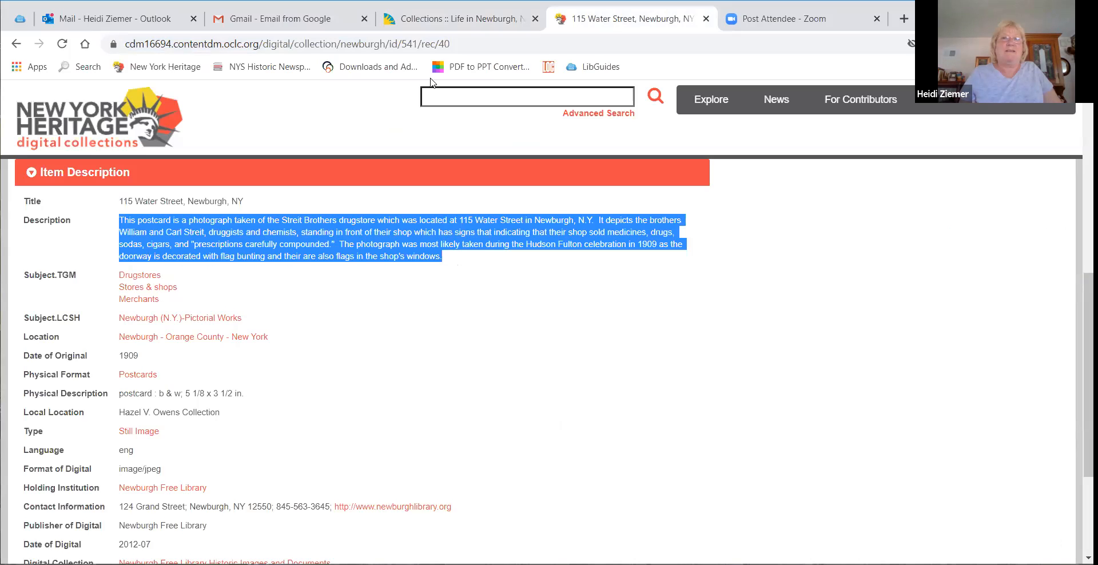
Step: Add an Info/Text annotation to the Foundry photo and paste the copied description into its text body
key(ctrl+shift+Tab)
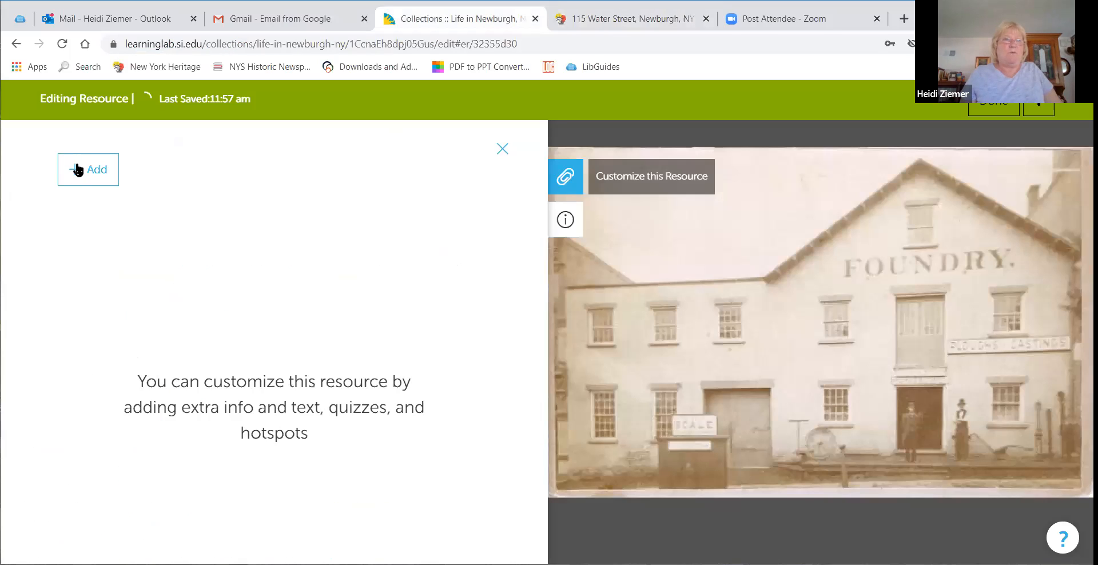
click(80, 171)
click(100, 204)
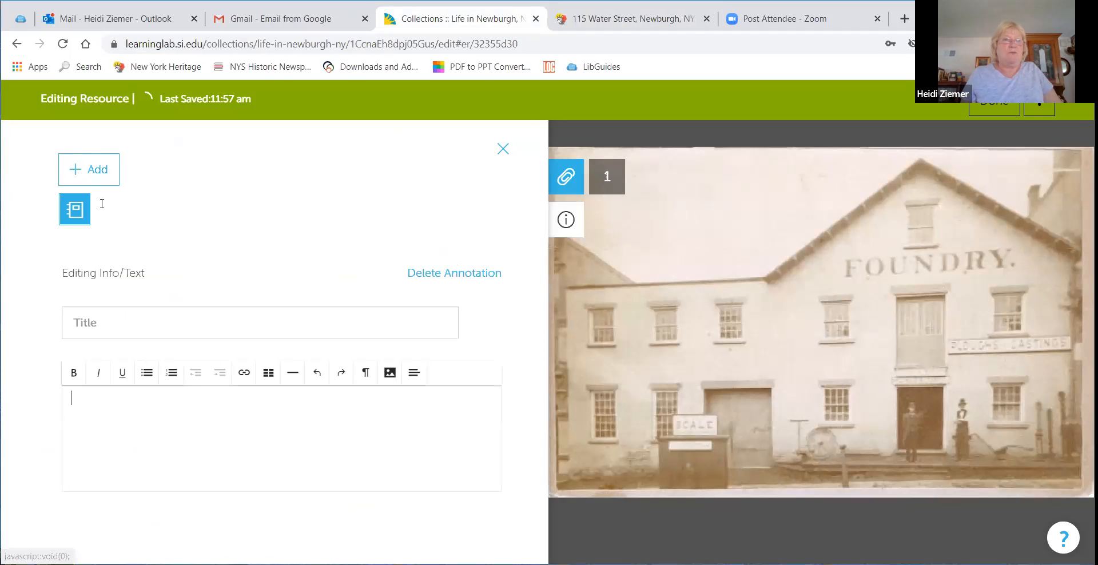
right_click(94, 422)
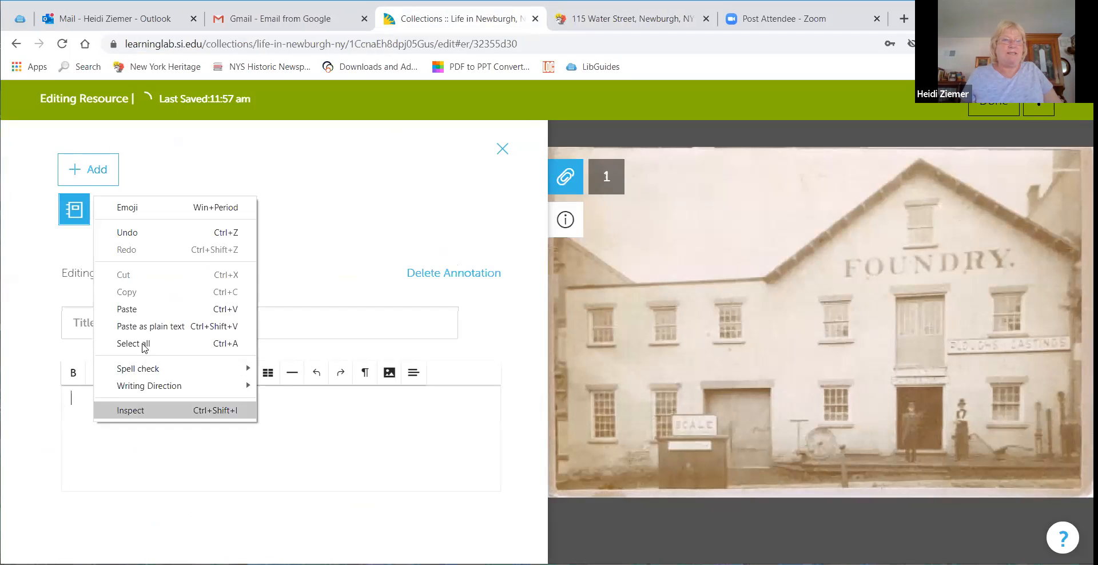
click(142, 311)
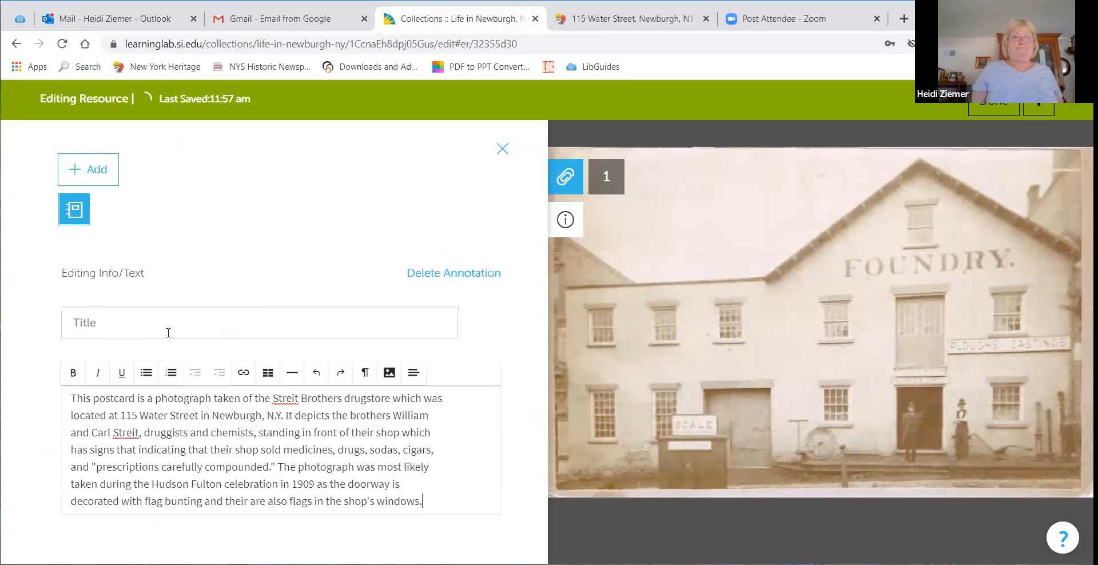
Step: Finish editing the Foundry resource and return to the collection
click(107, 179)
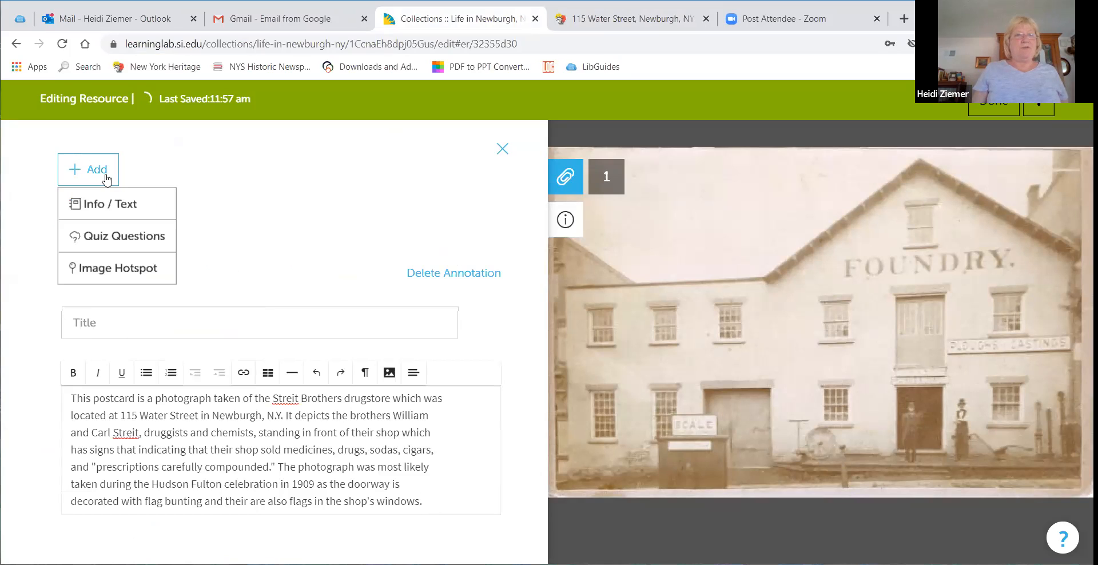
click(264, 172)
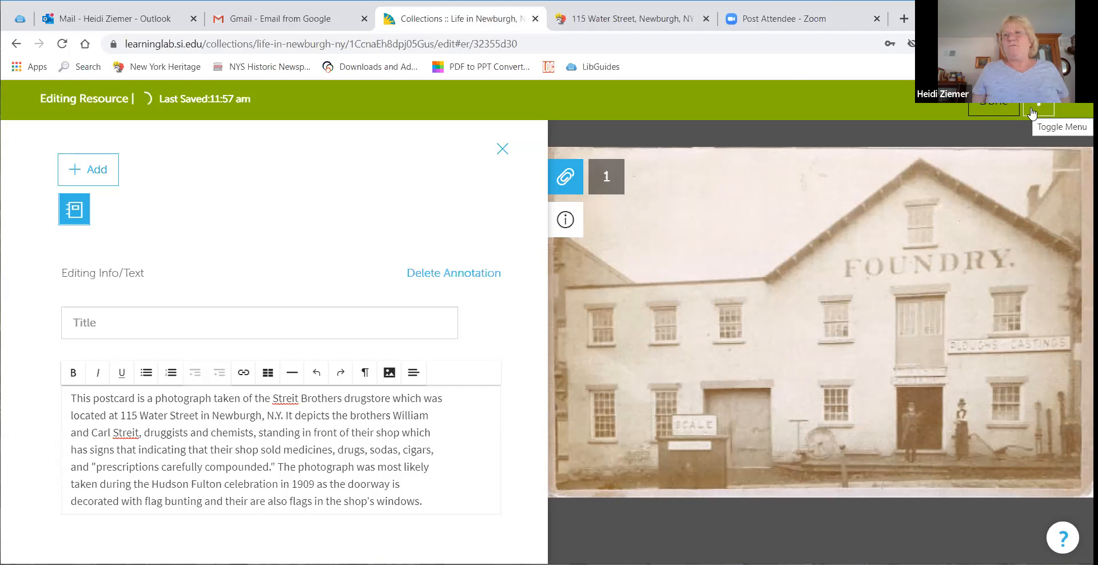
click(995, 113)
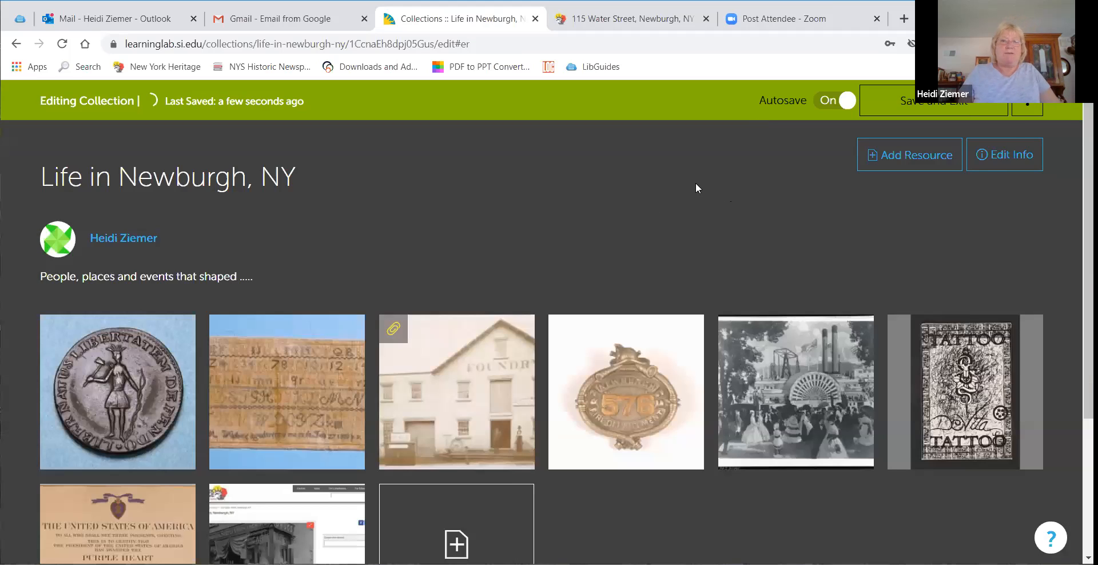
Step: Reopen the Foundry photo to review its annotation, then close the annotation panel
scroll(696, 185, down, 3)
scroll(436, 186, down, 1)
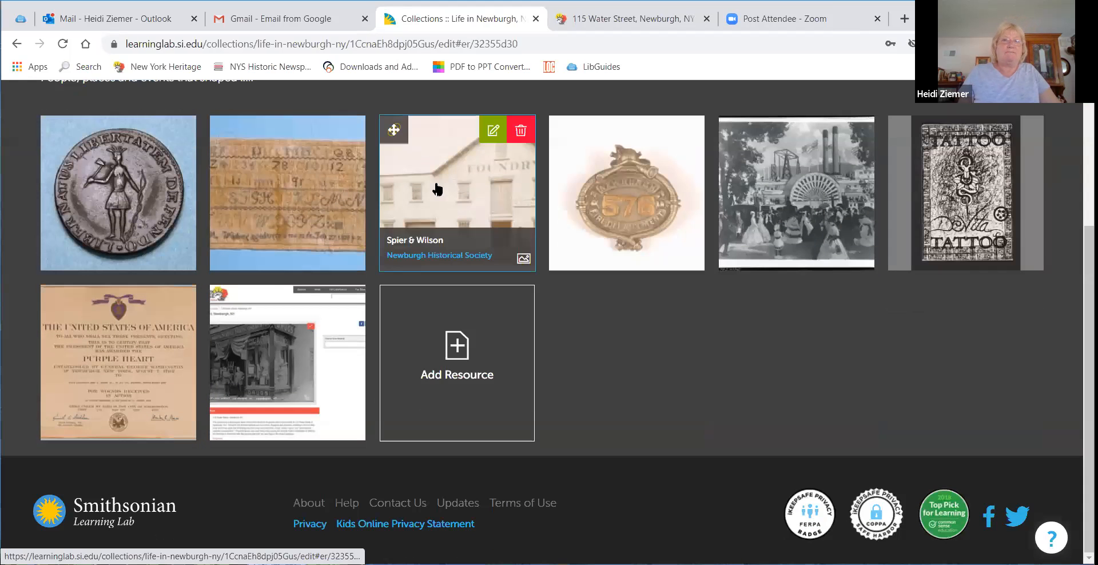
click(437, 187)
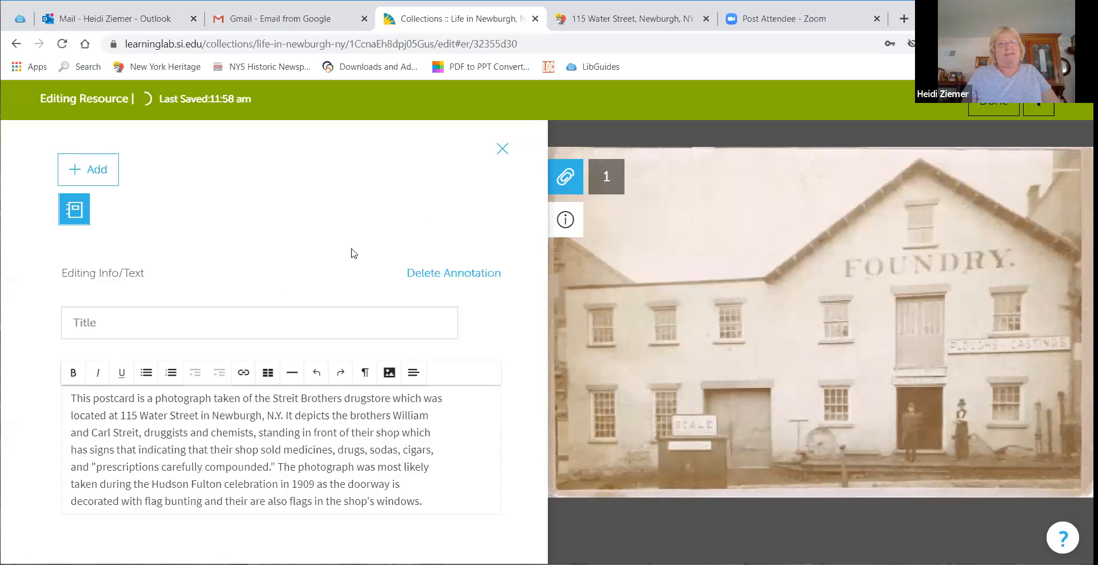
click(502, 150)
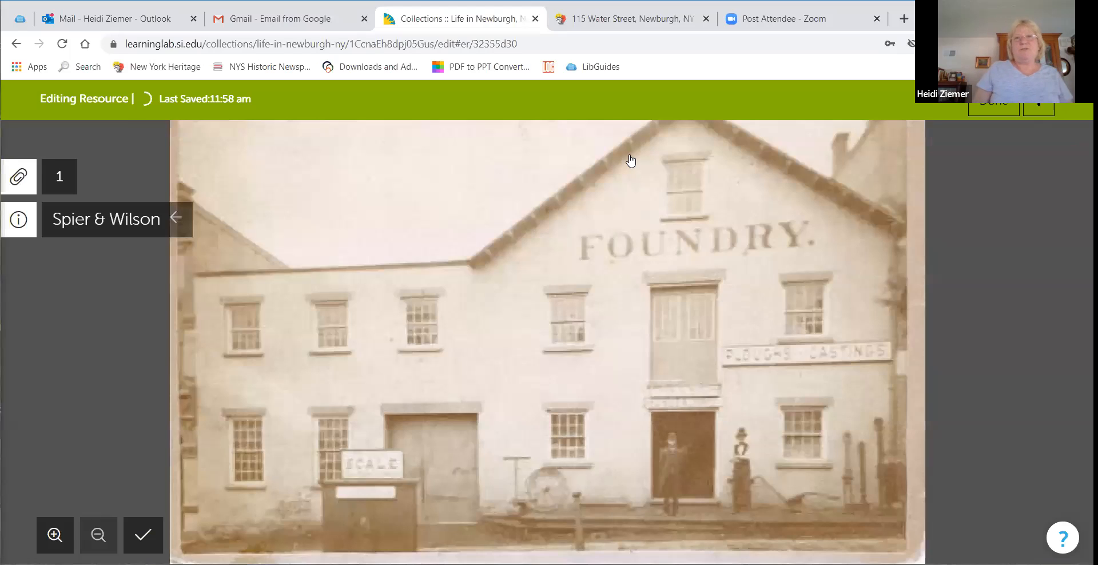
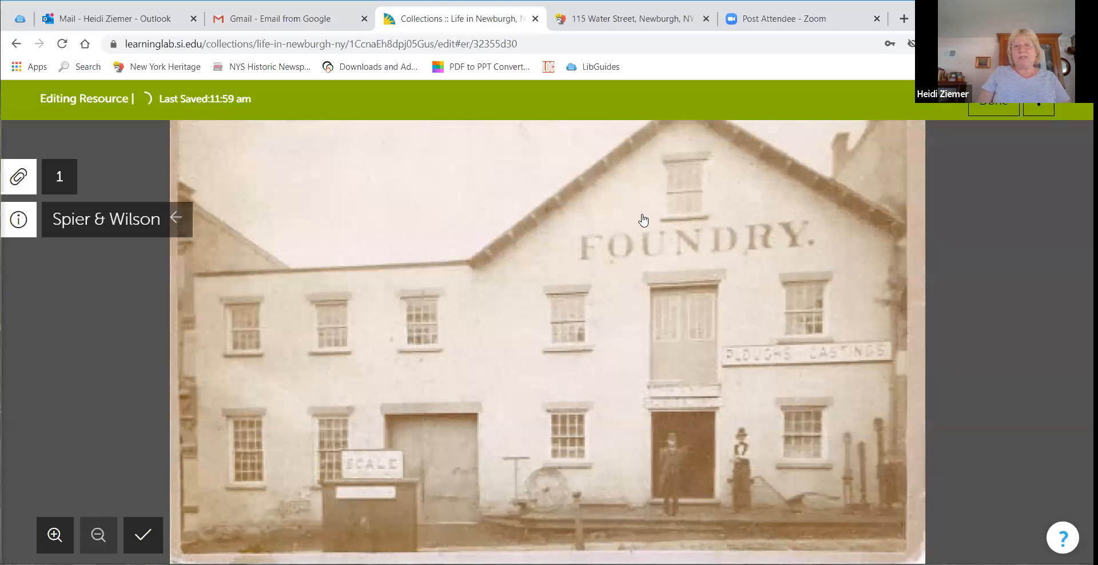
Step: Finish editing the Foundry resource, then save and exit the Life in Newburgh, NY collection
click(974, 150)
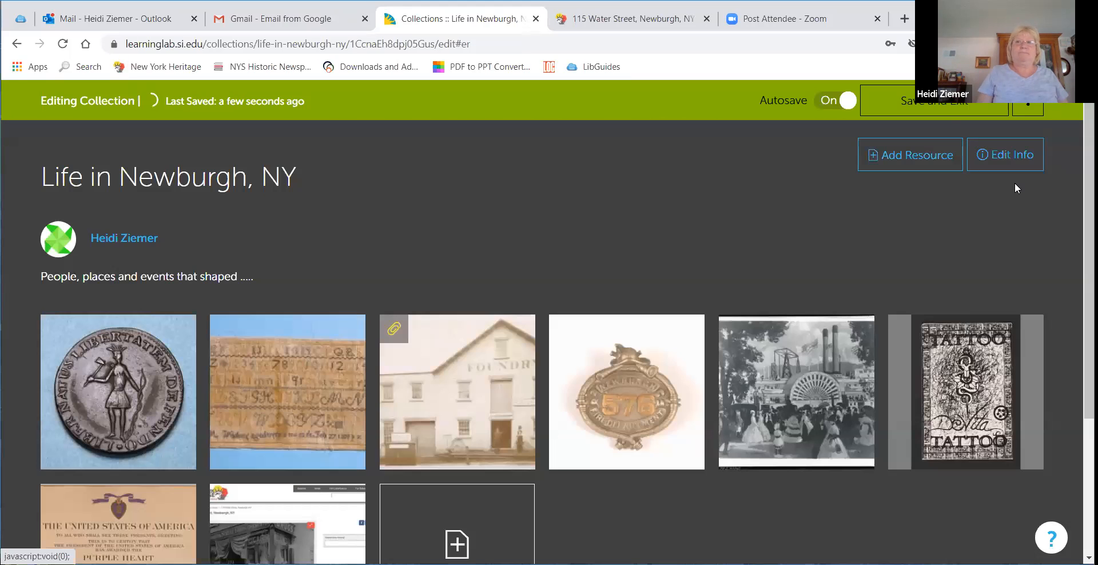
click(949, 114)
click(688, 252)
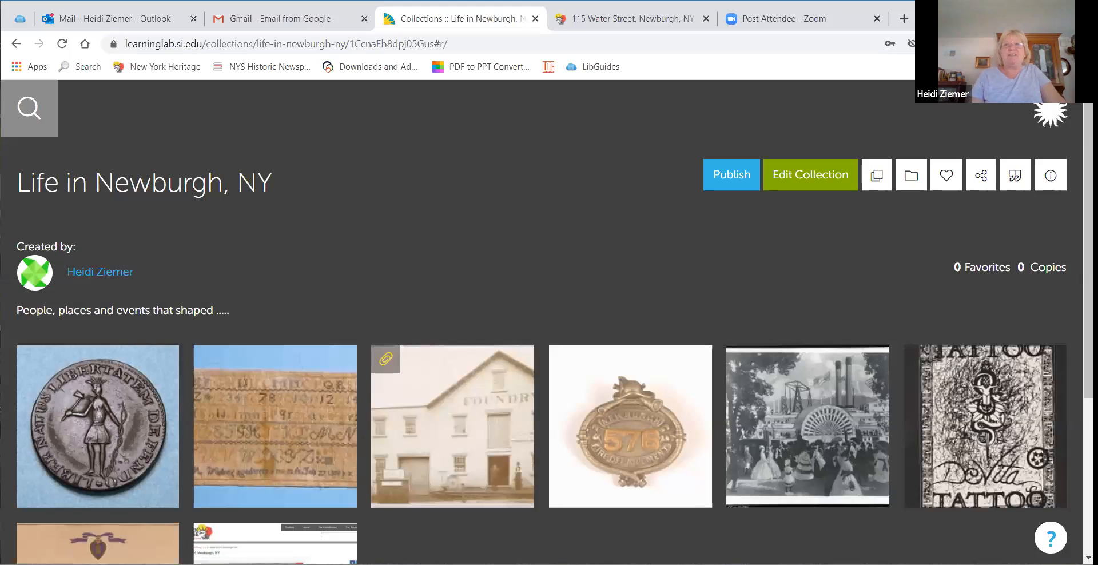
Step: Go to the Learning Lab home page and open the listing of all Learning Lab collections from the Discover section
click(1052, 113)
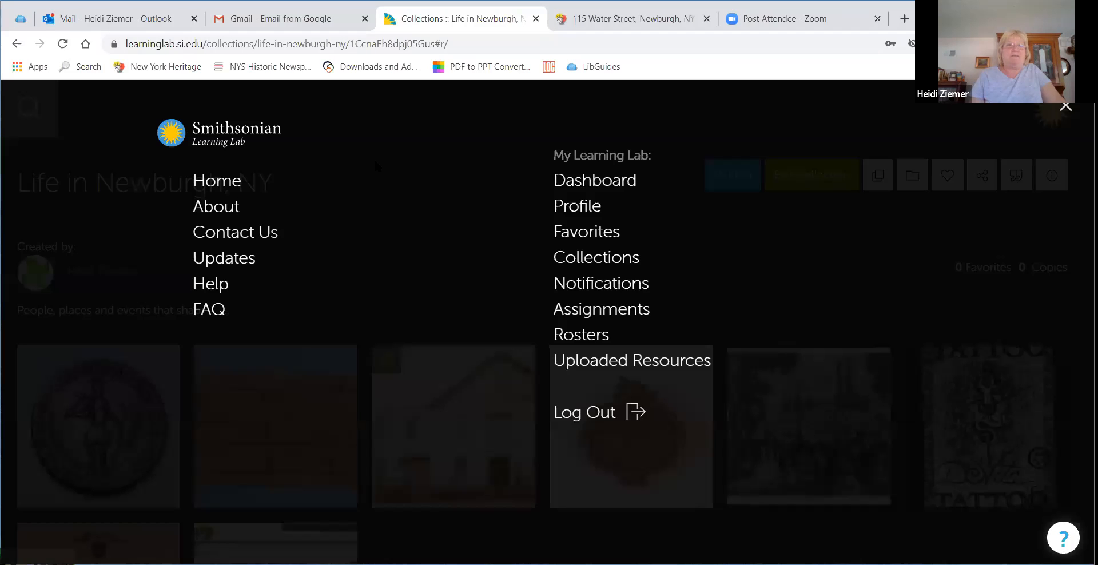
click(207, 184)
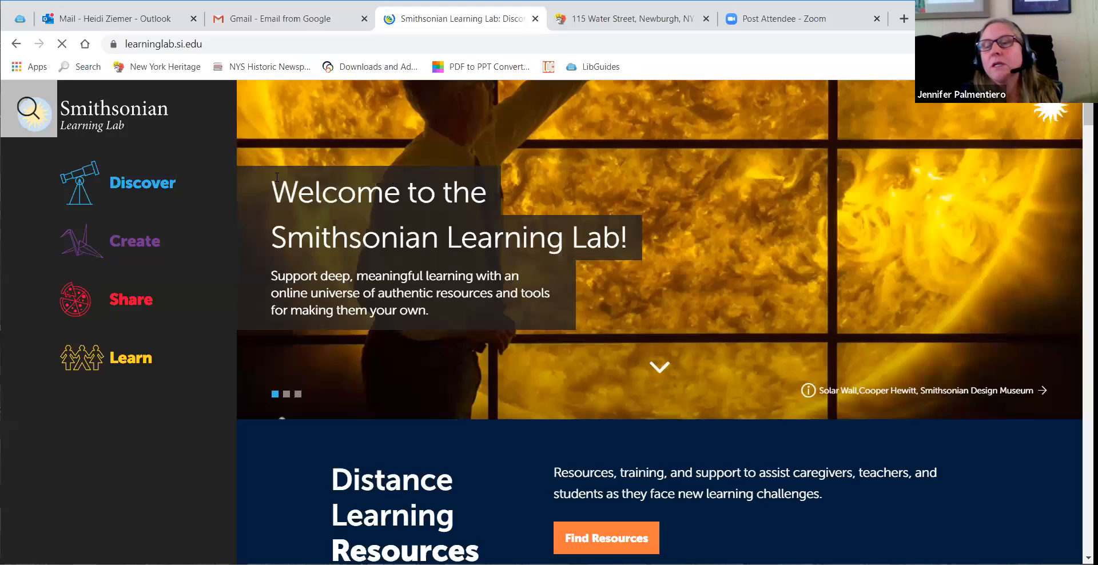
click(163, 190)
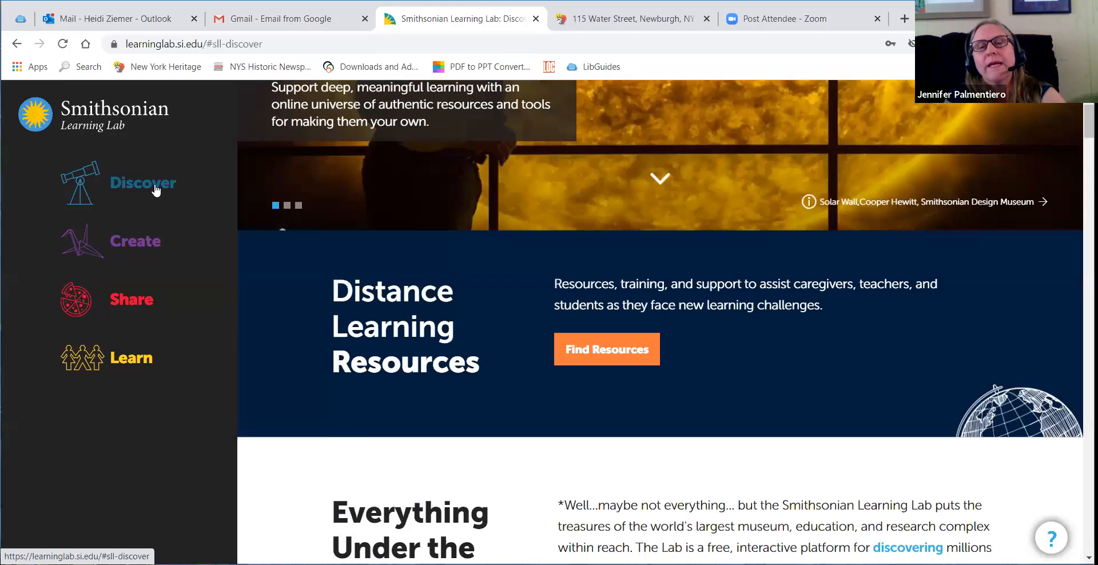
click(171, 191)
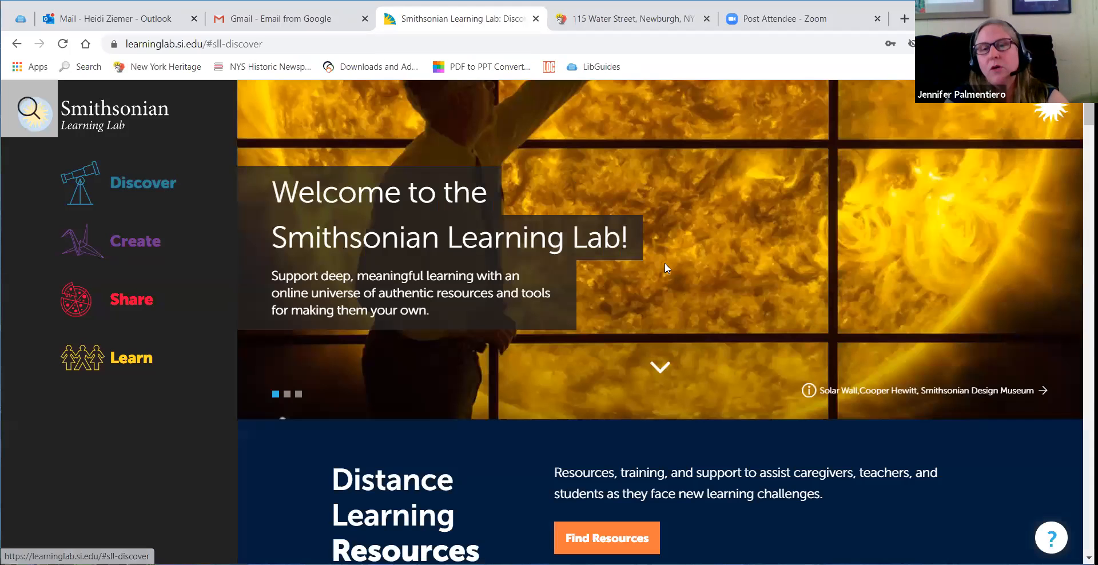
scroll(668, 273, down, 5)
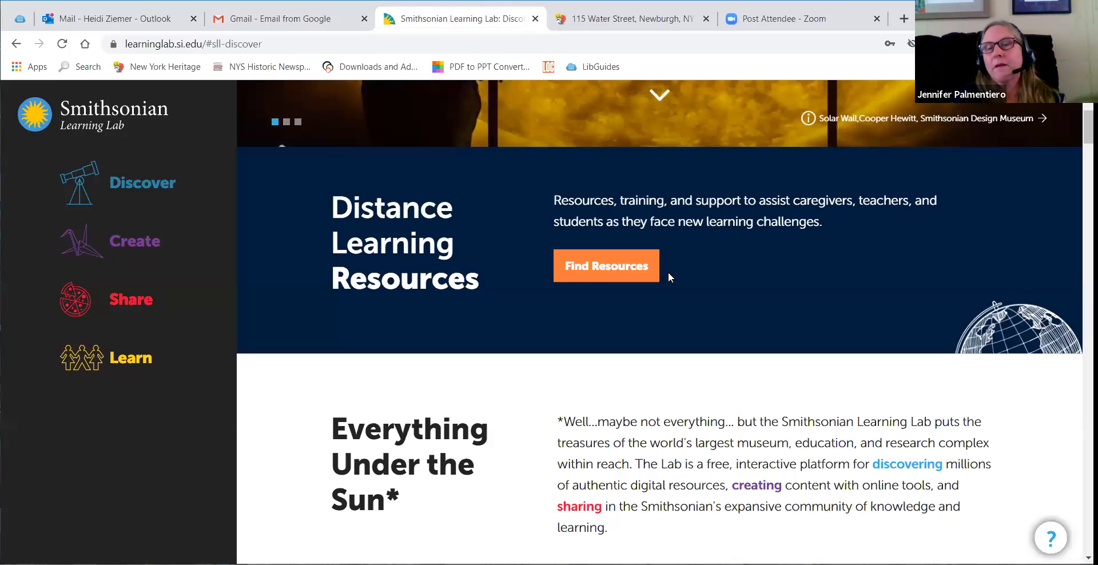
scroll(668, 277, down, 10)
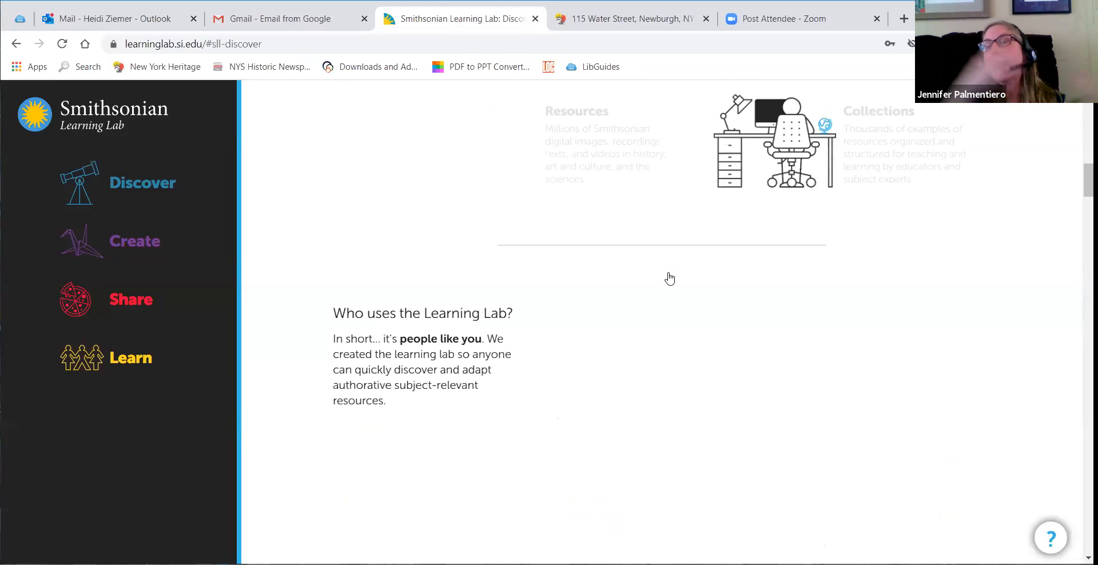
scroll(670, 278, down, 10)
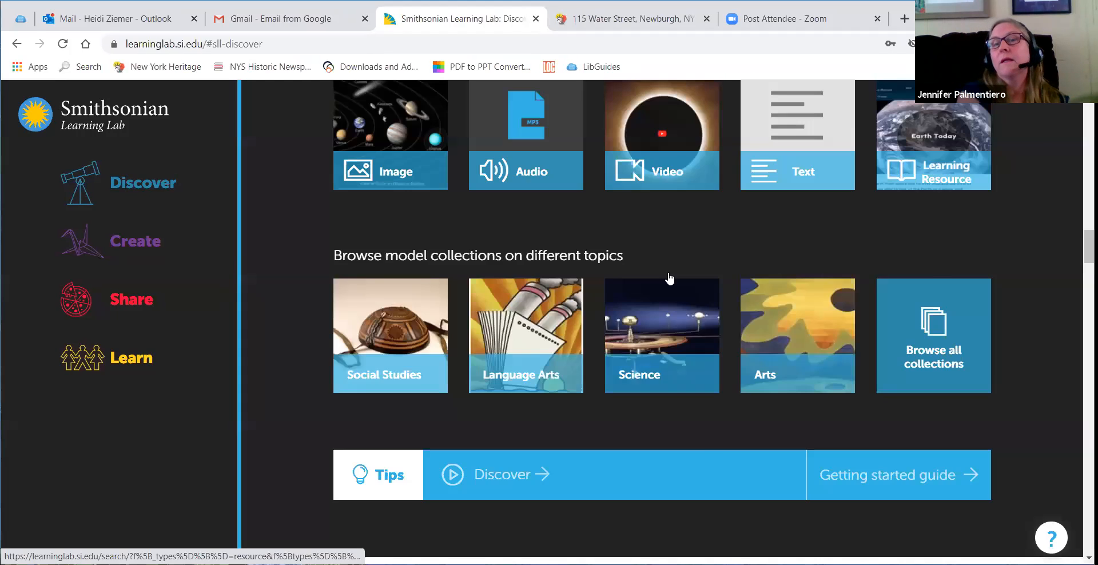
scroll(670, 278, up, 3)
scroll(670, 278, up, 1)
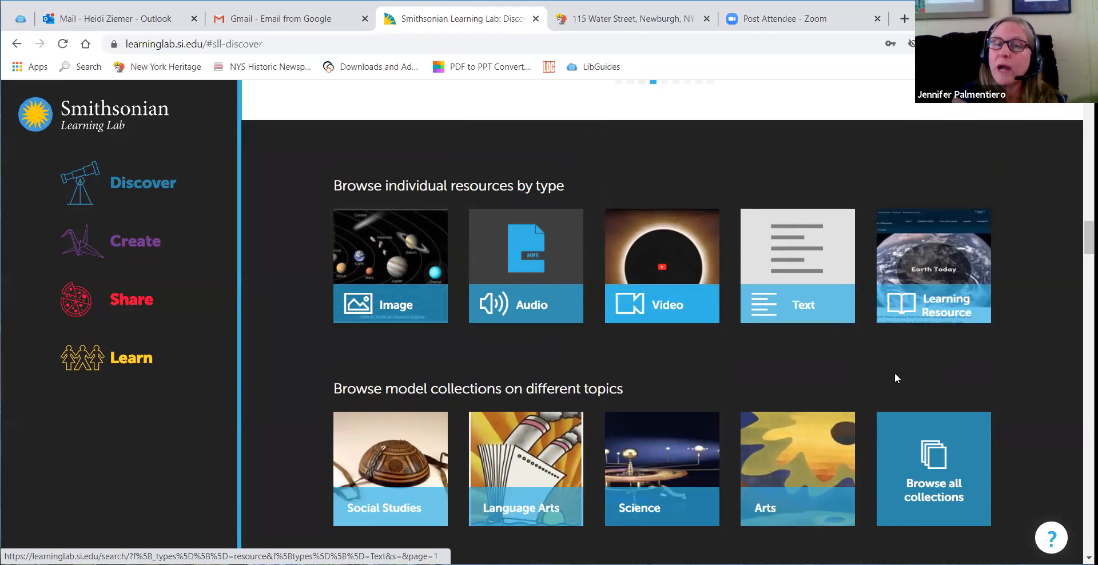
click(931, 483)
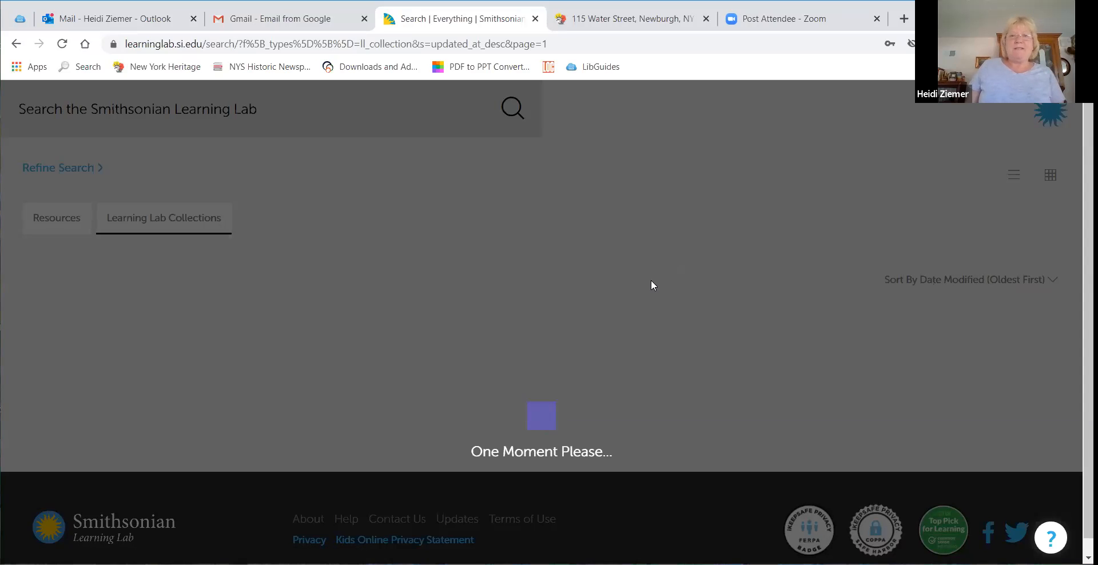
Step: Browse the collections listing and open the American Short Stories Preview (#SAAMteach) collection
scroll(723, 282, down, 4)
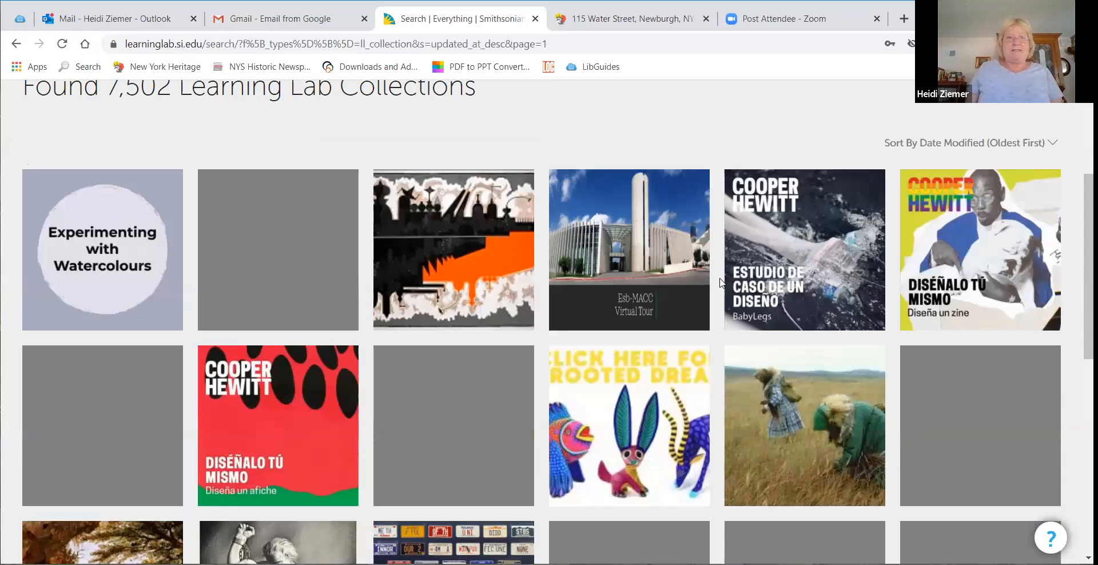
mouse_move(583, 291)
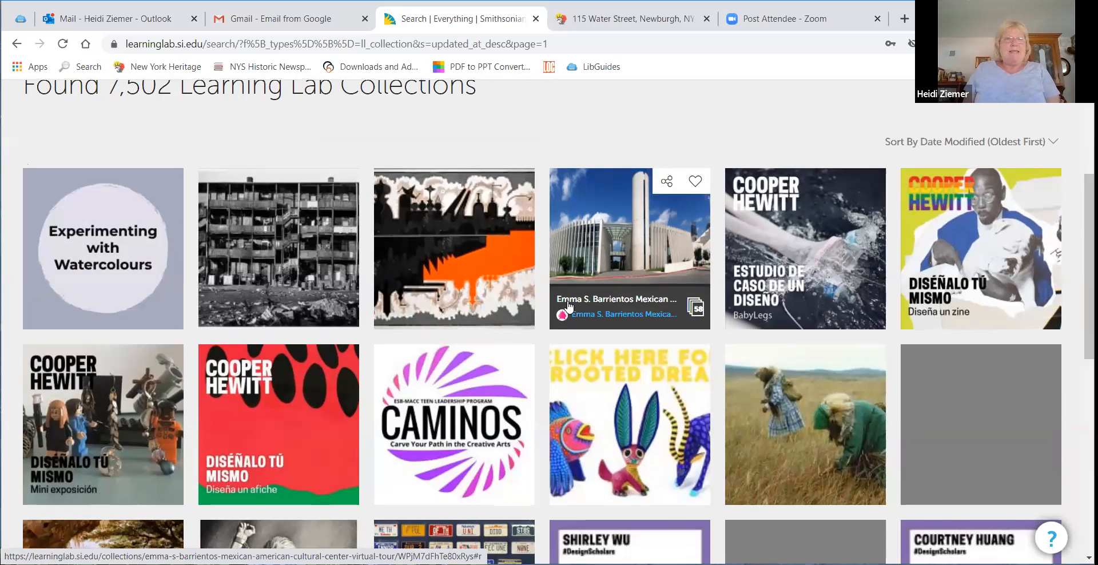
scroll(568, 307, down, 2)
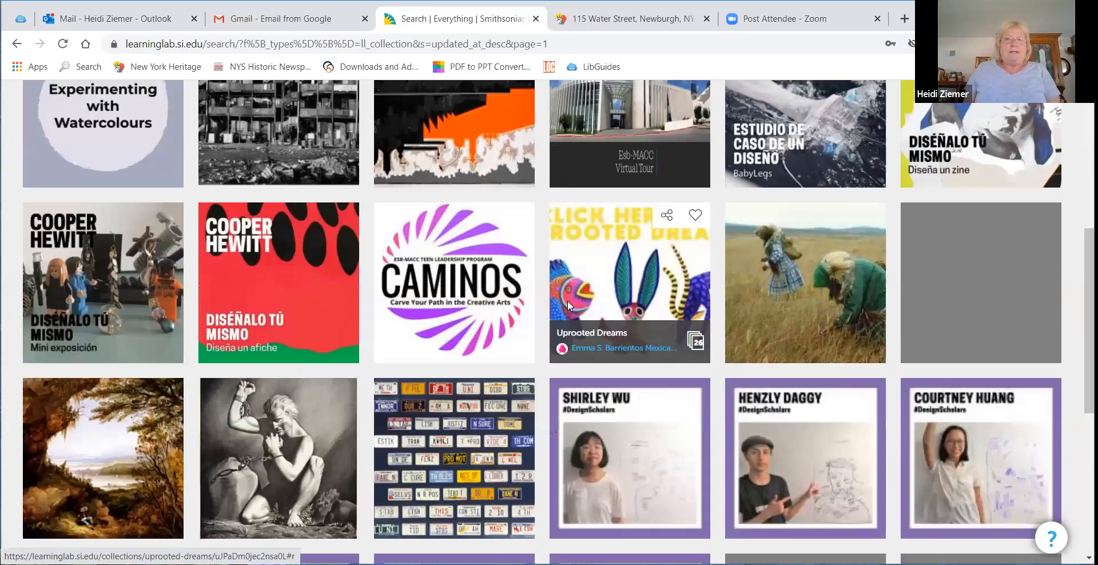
scroll(568, 307, down, 3)
scroll(568, 303, down, 2)
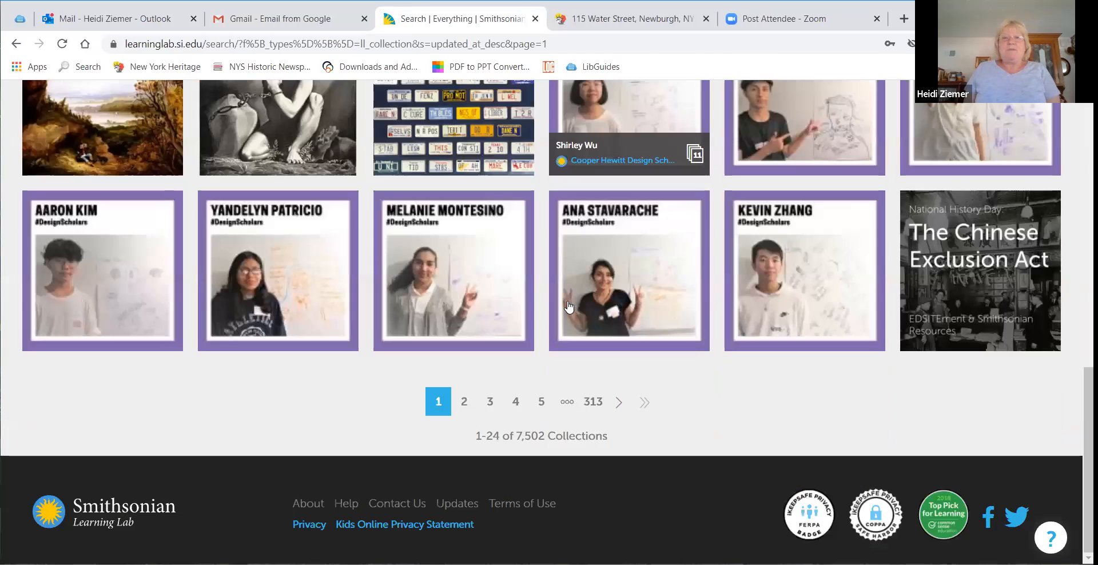
scroll(118, 273, up, 2)
click(119, 275)
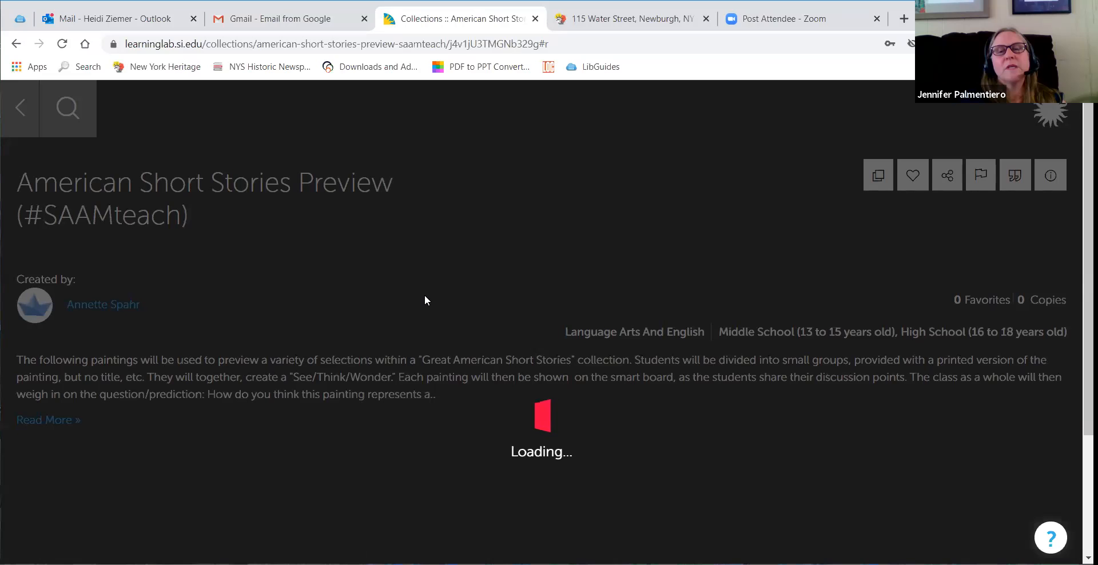
Step: Examine the collection and open the Scene on the Hudson (Rip Van Winkle) painting to read its details
scroll(425, 296, down, 3)
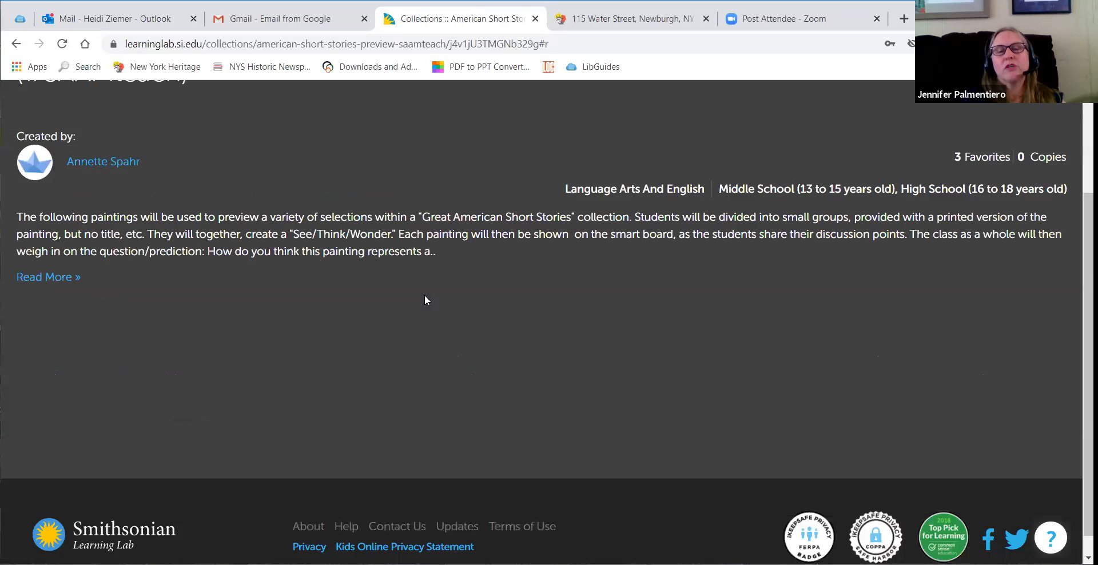
scroll(425, 296, up, 3)
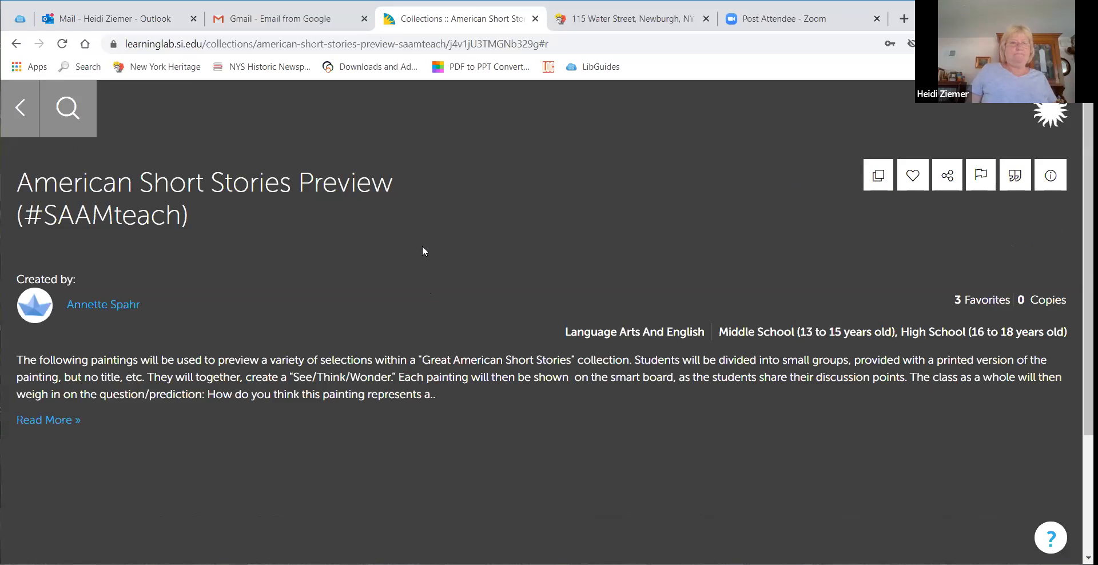
scroll(422, 251, down, 3)
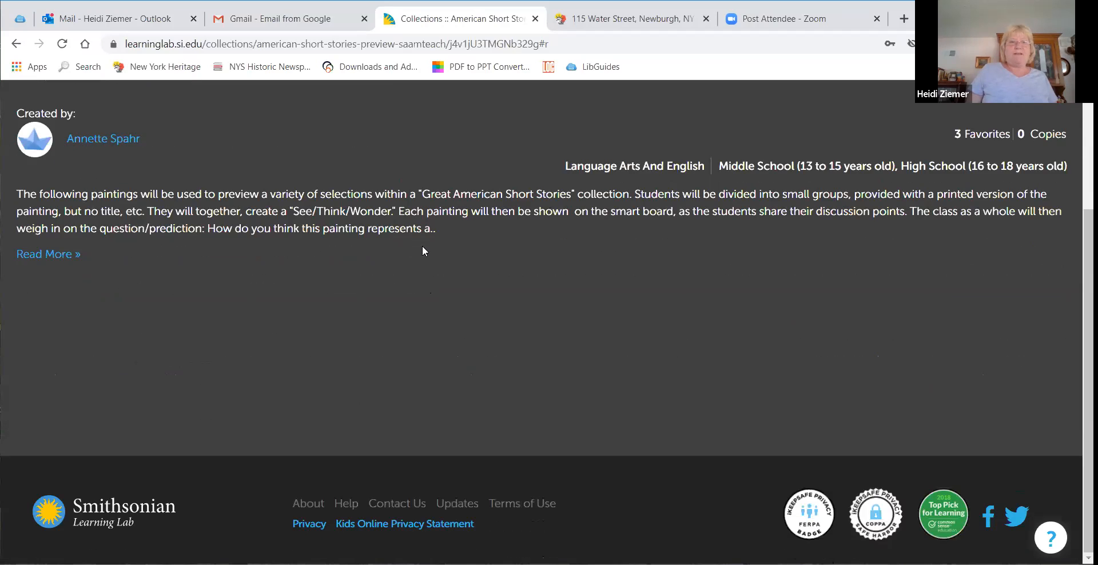
scroll(423, 247, up, 3)
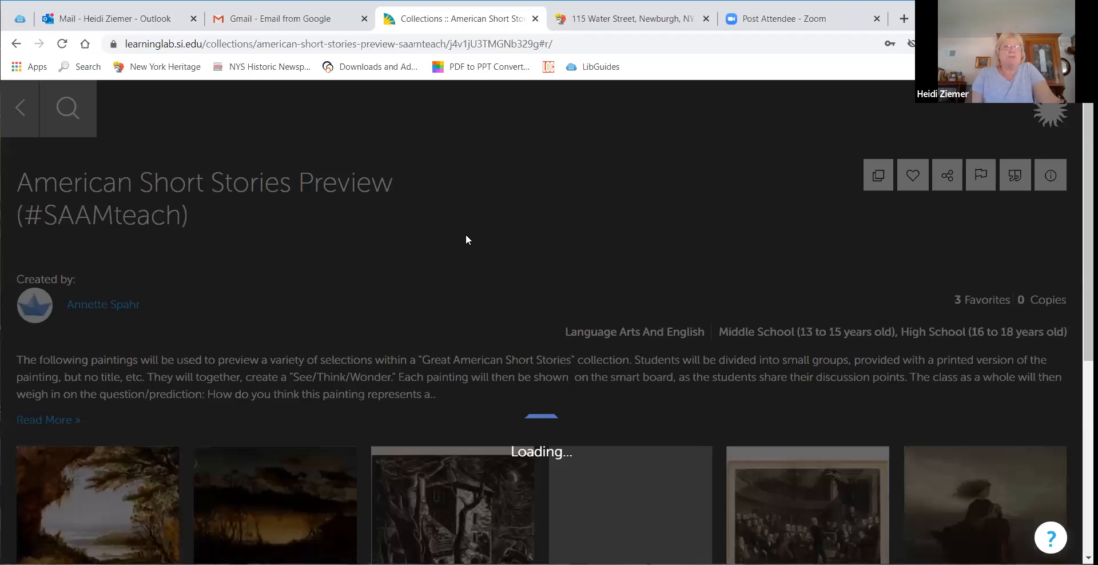
scroll(466, 239, down, 3)
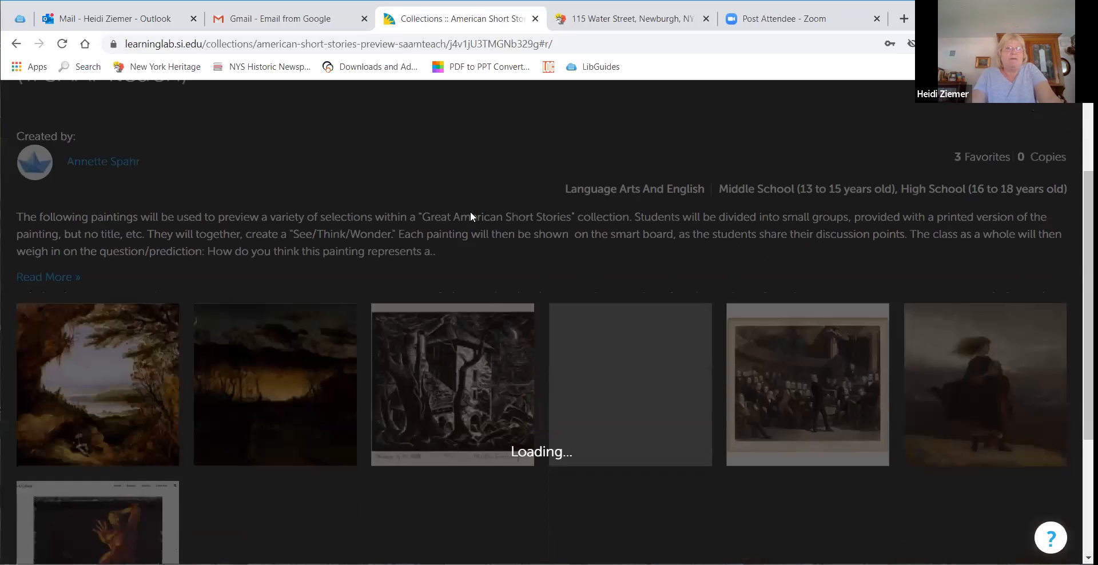
scroll(470, 211, up, 1)
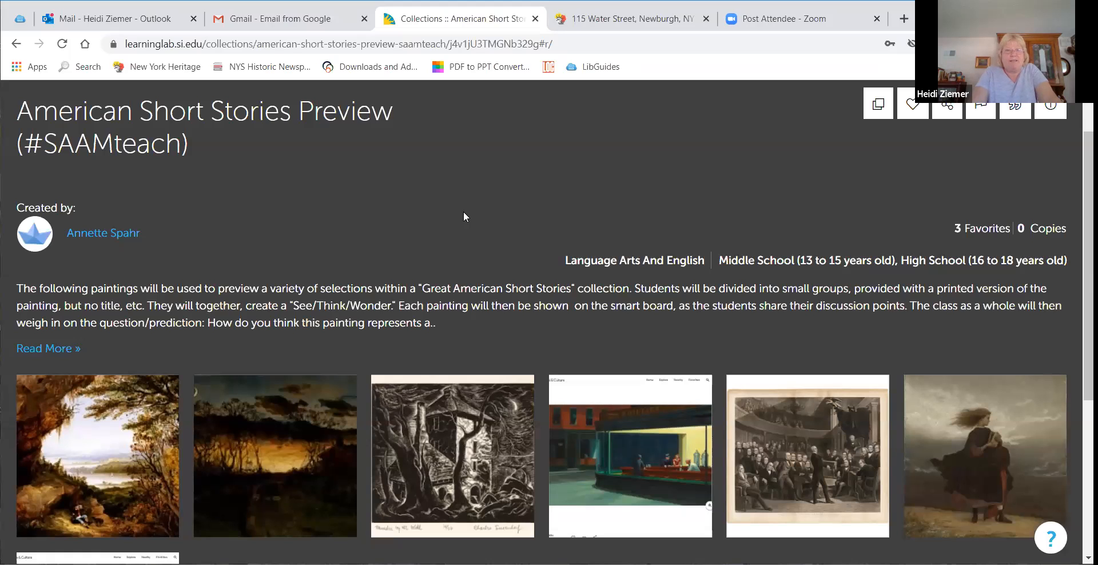
scroll(463, 215, down, 1)
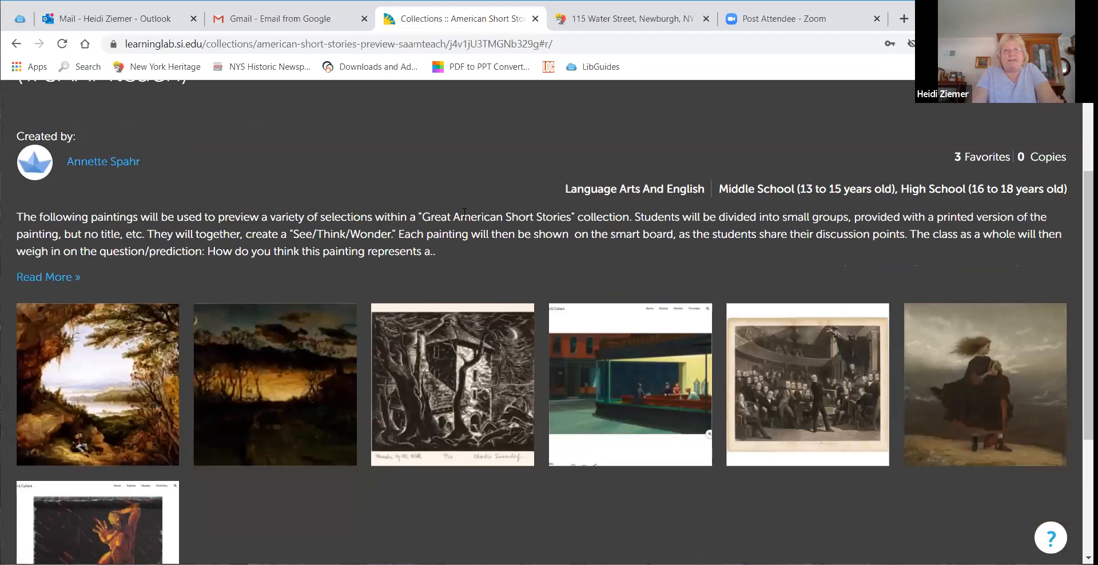
click(116, 383)
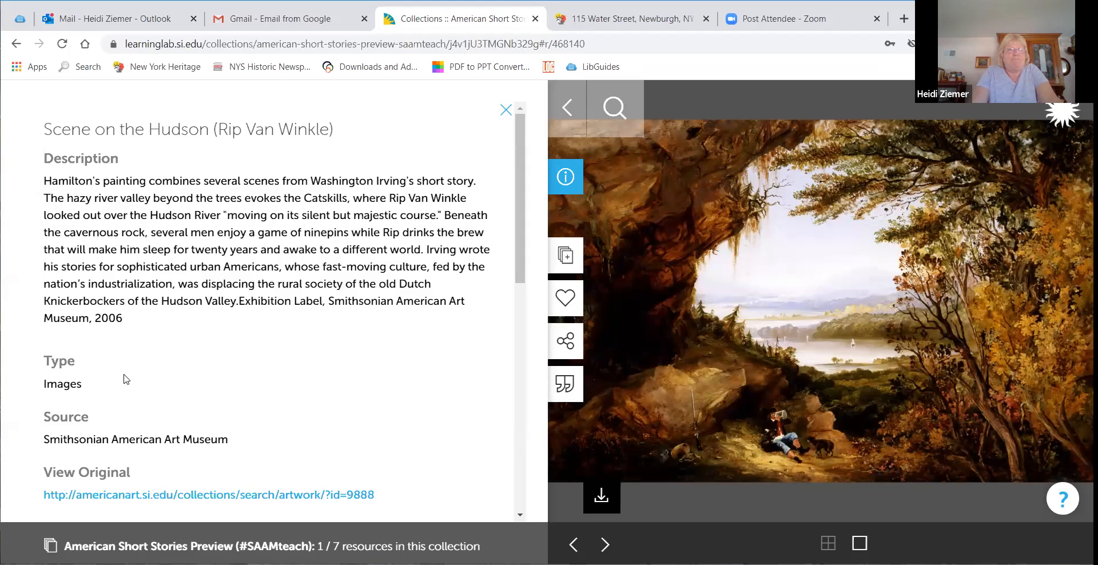
scroll(297, 353, down, 4)
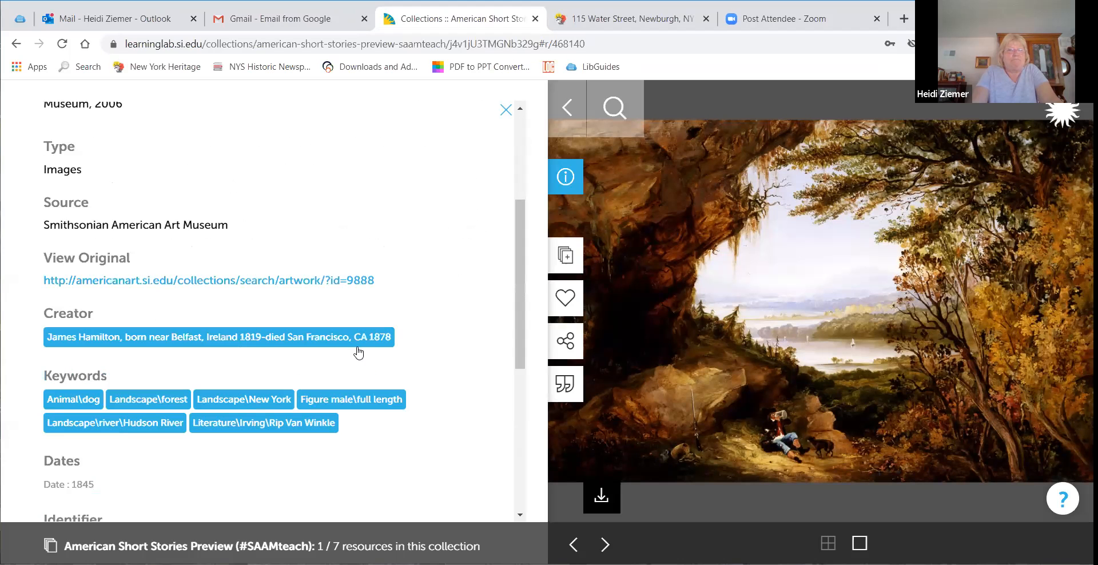
scroll(357, 370, down, 6)
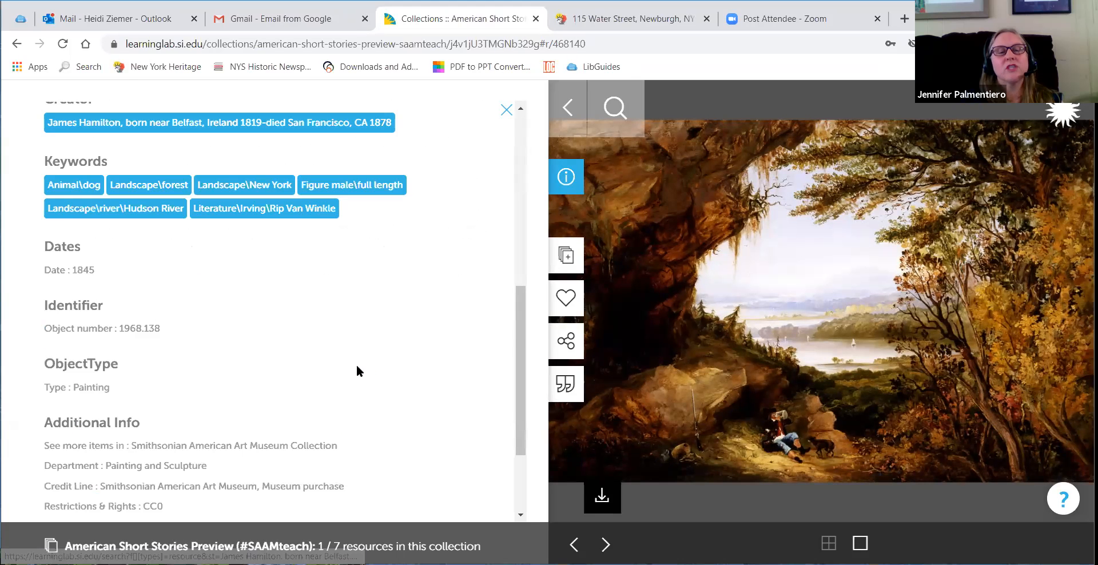
scroll(357, 369, up, 10)
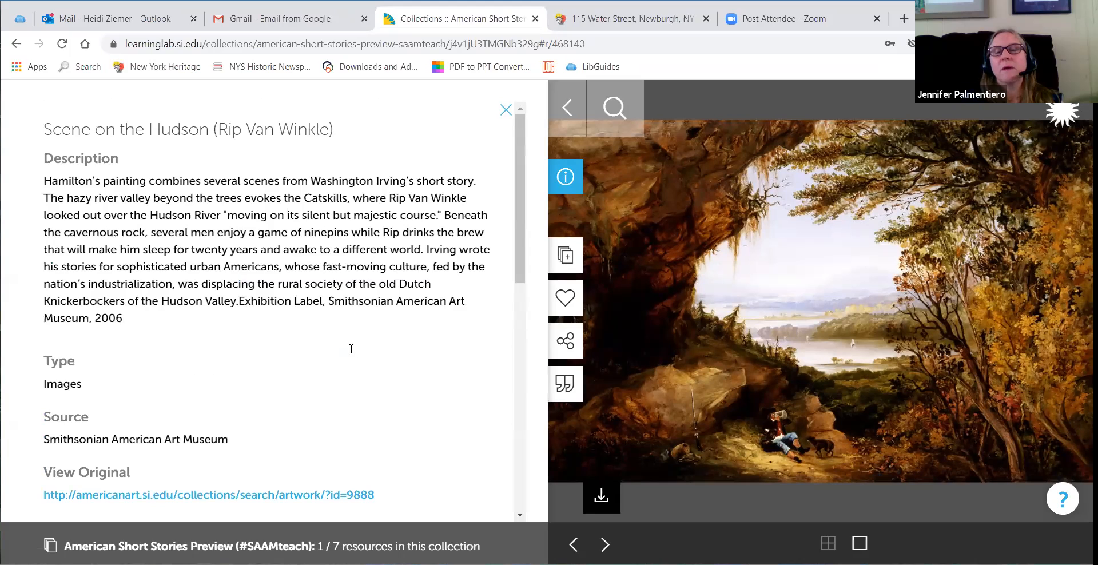
Step: Return to the collections listing and open The Civil Rights Movement and Persuasive Messages collection
click(563, 114)
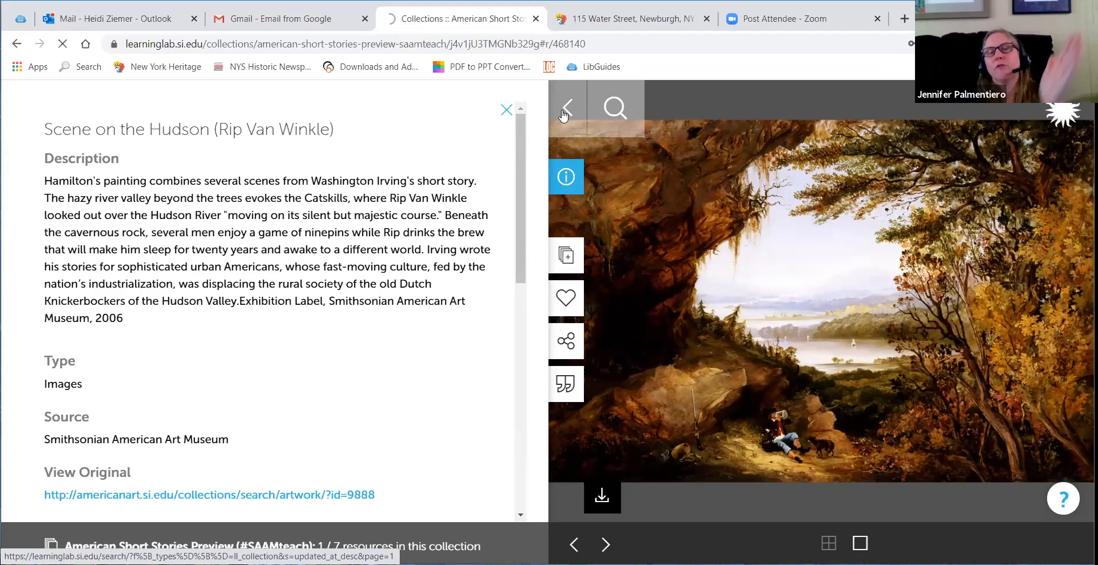
click(506, 110)
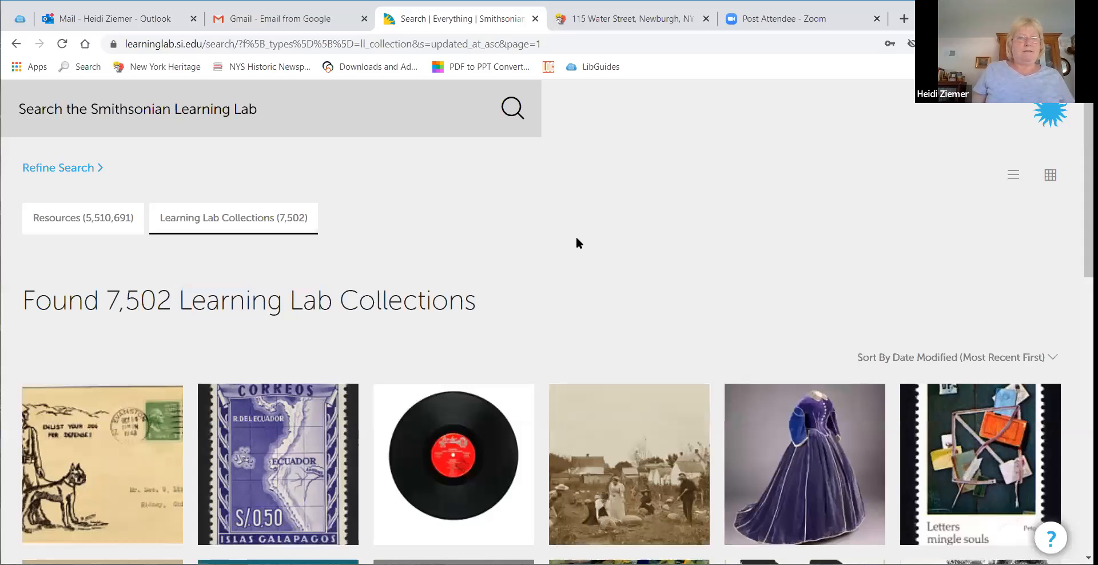
scroll(577, 243, down, 9)
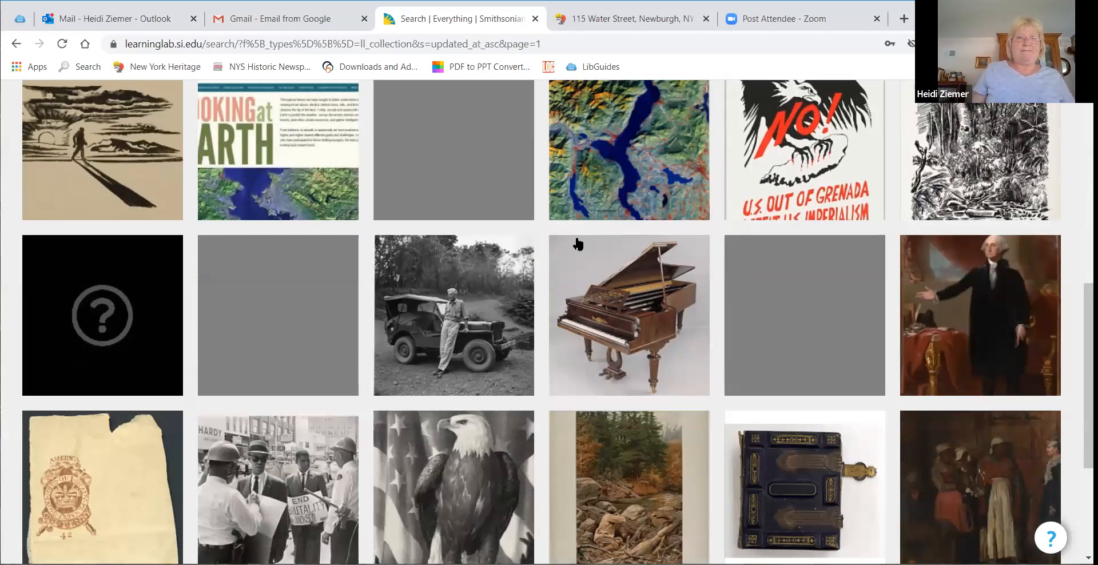
scroll(577, 244, down, 4)
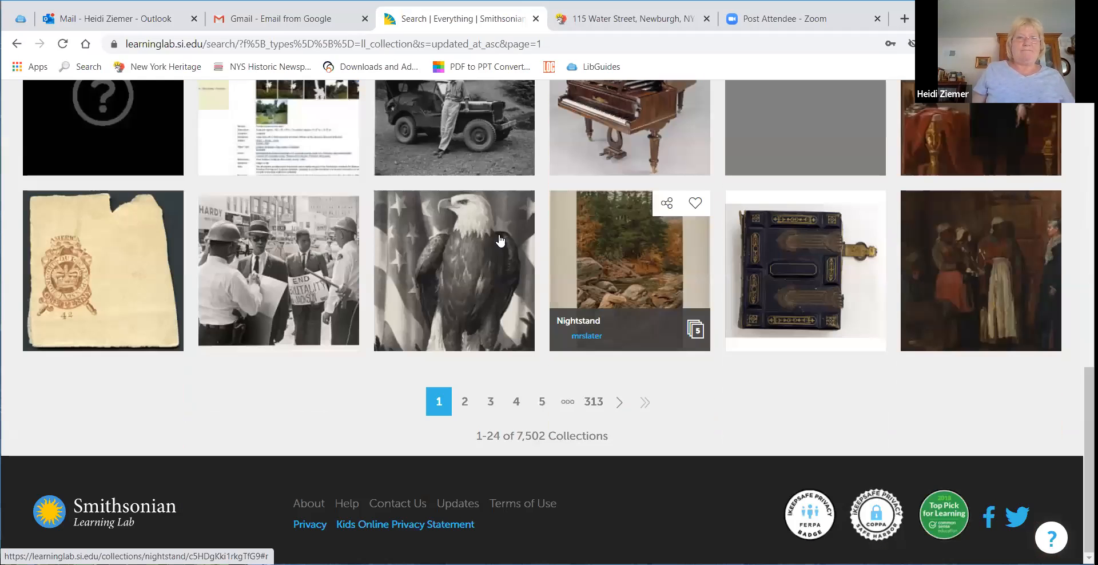
click(282, 253)
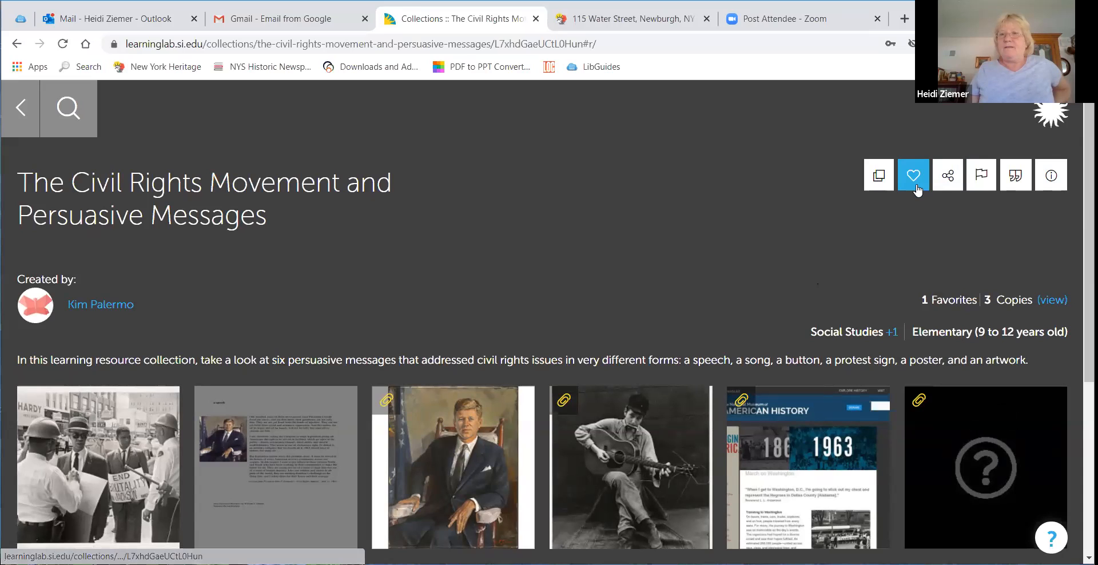
Step: Copy The Civil Rights Movement and Persuasive Messages collection into your own account
click(879, 175)
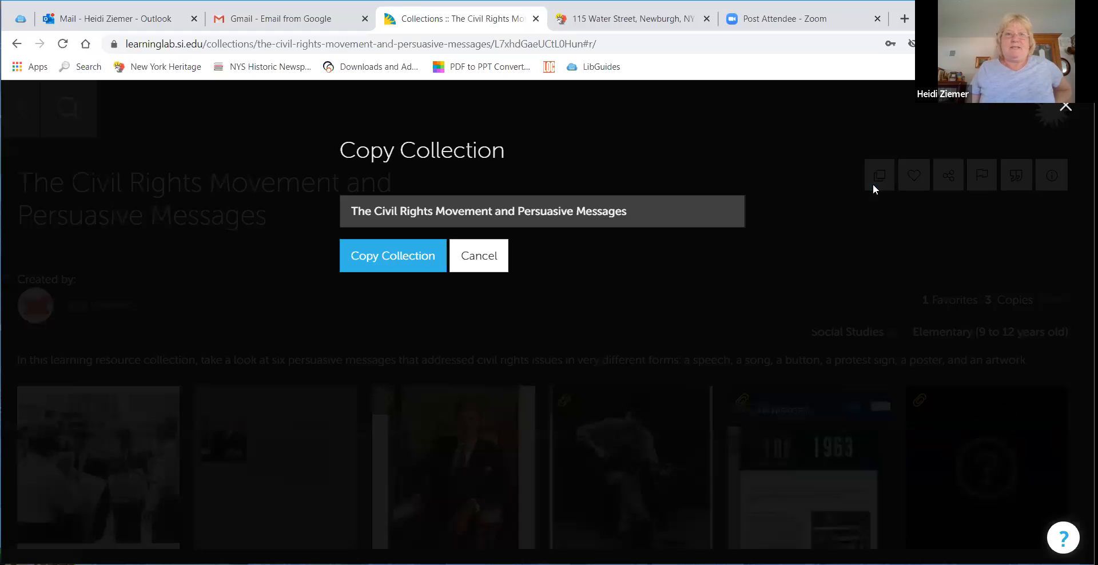
click(416, 260)
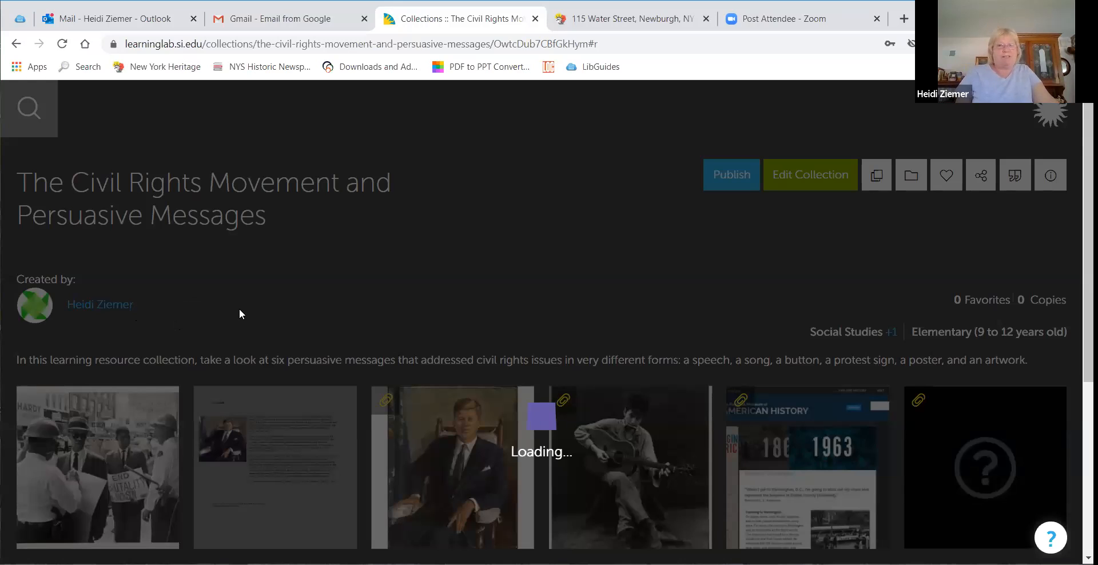
scroll(422, 306, down, 3)
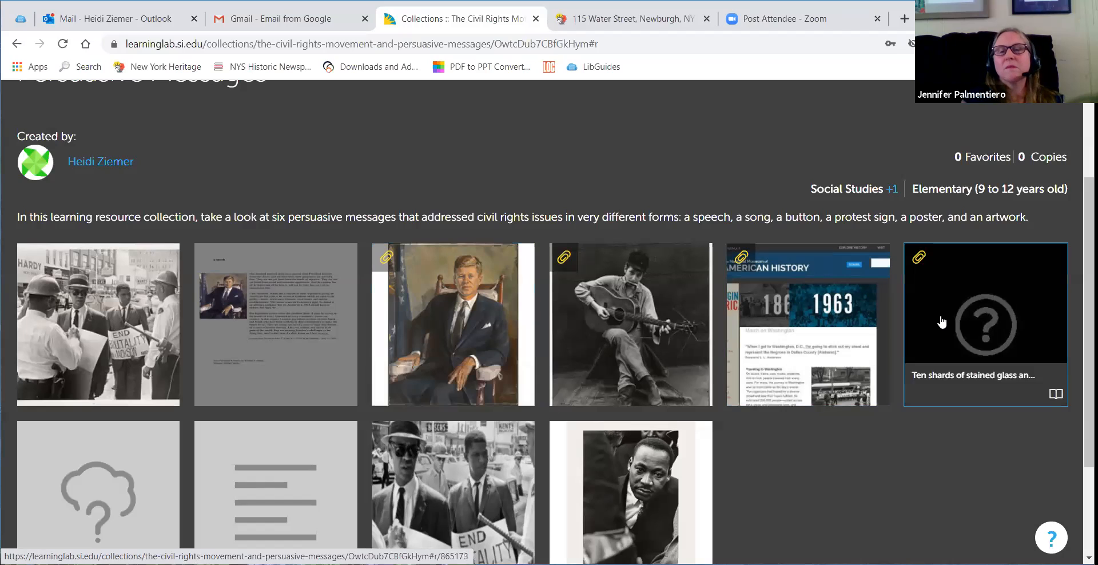
Step: Inspect the Ten shards of stained glass resource's annotation and original source, then return to the copied collection's tab
click(983, 326)
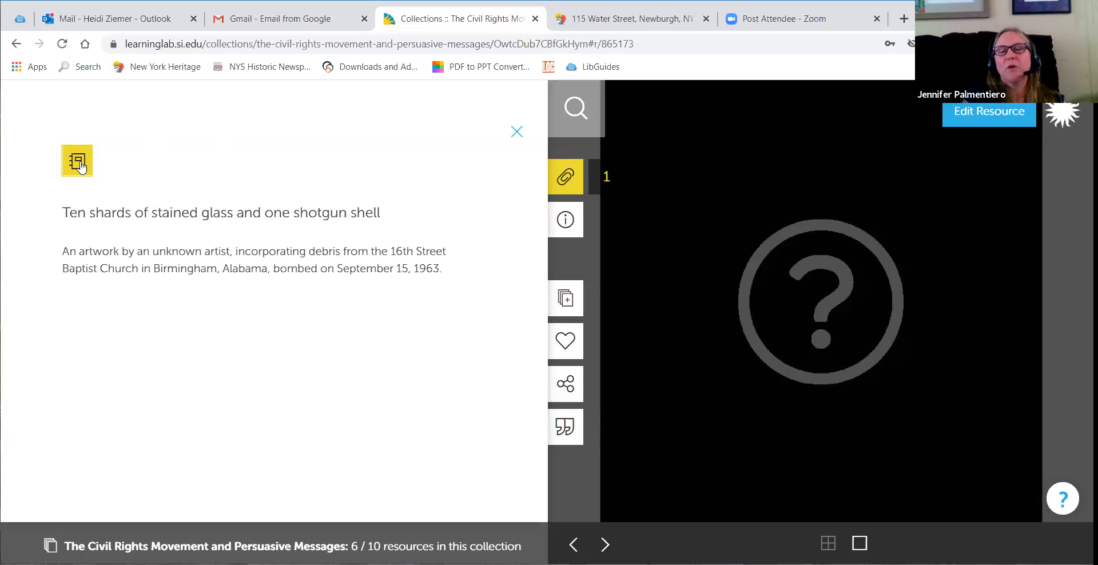
click(560, 187)
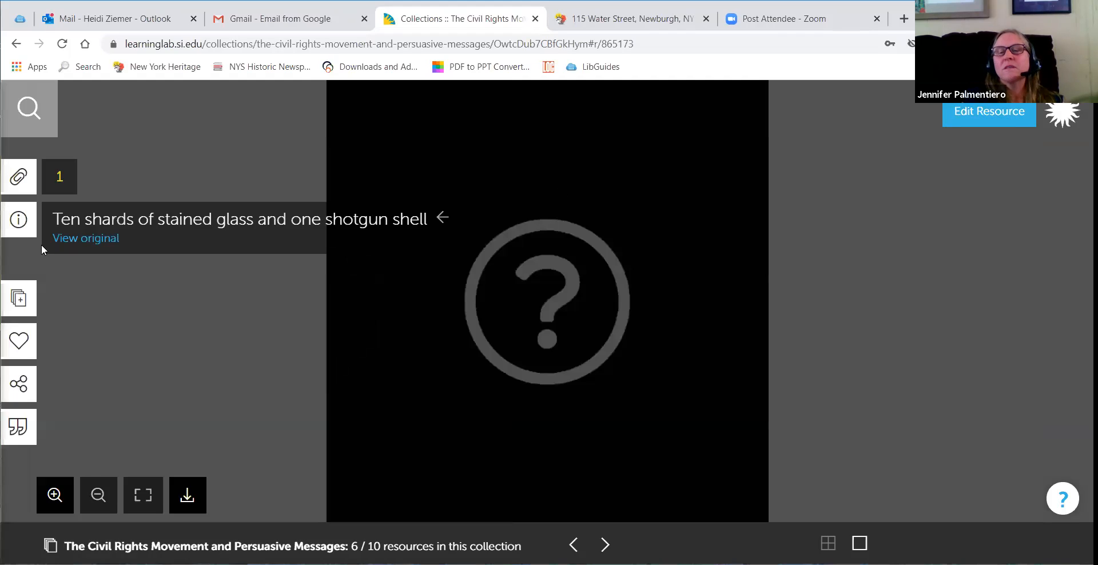
click(177, 227)
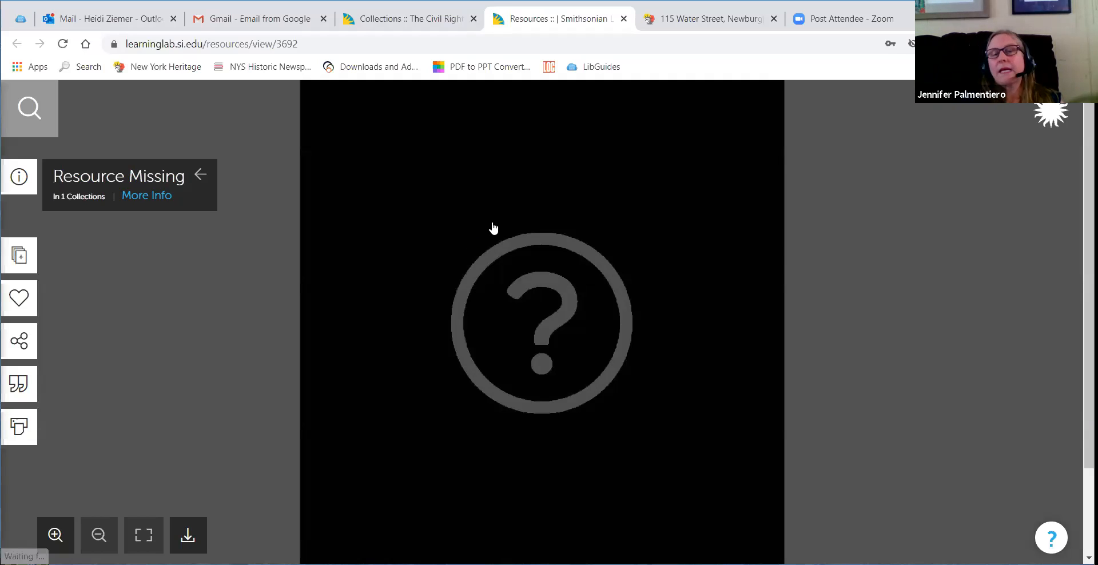
click(370, 22)
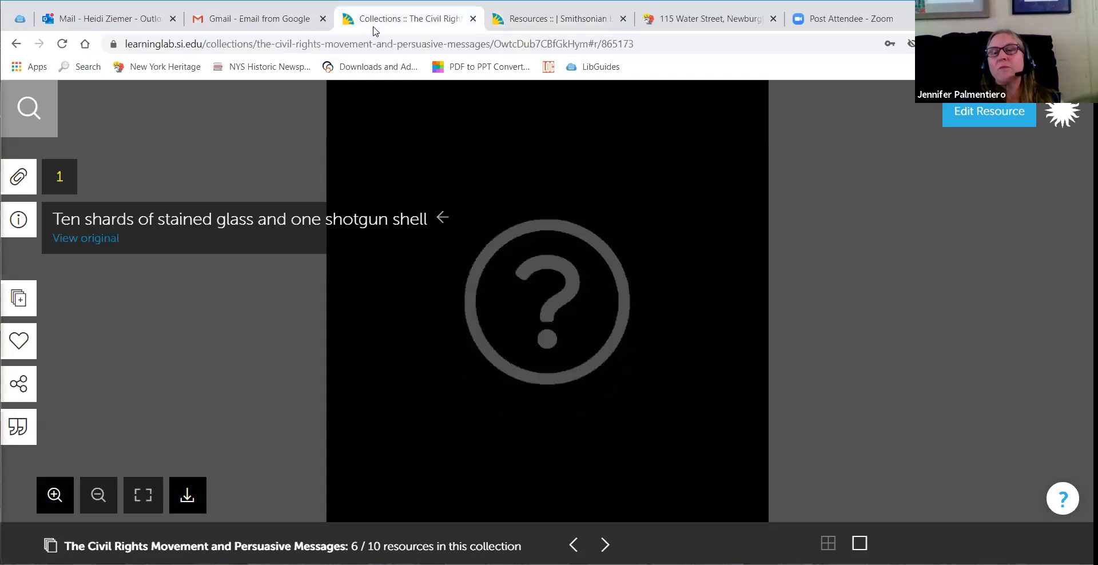